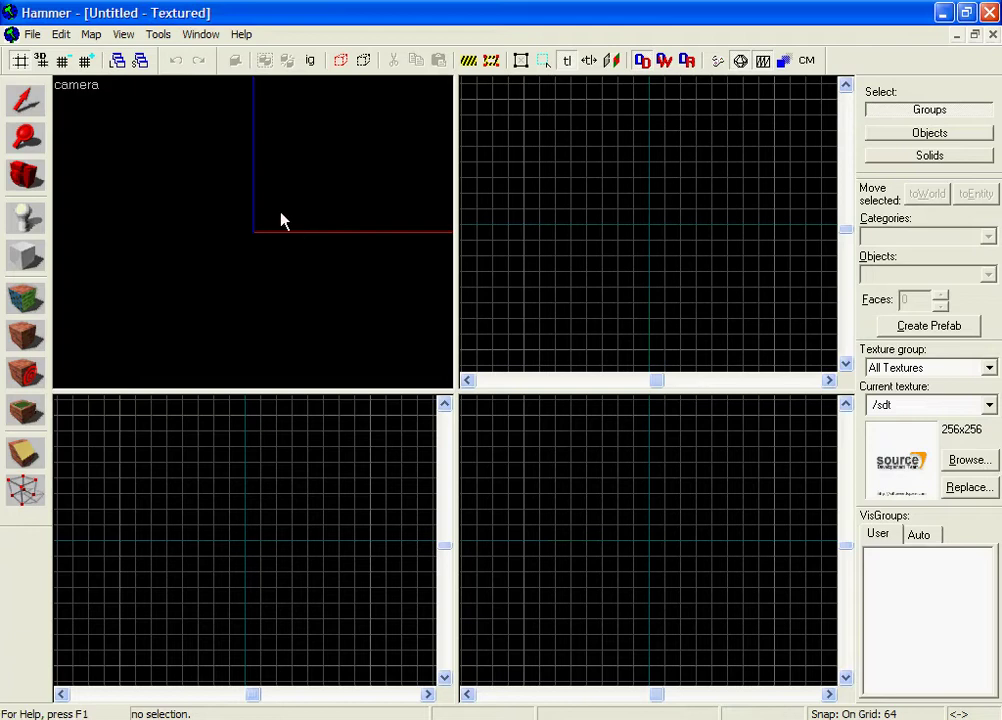
Activate the Block tool and choose the brick/brickfloor001a texture, filtering the textures by "brick".
left_click(27, 257)
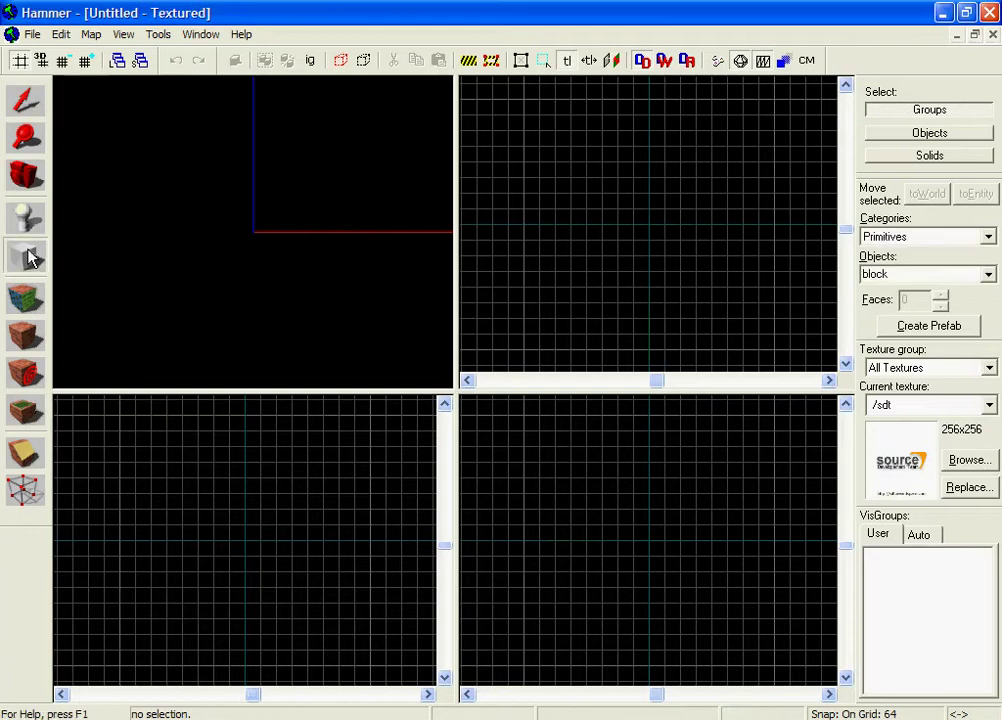
left_click(983, 465)
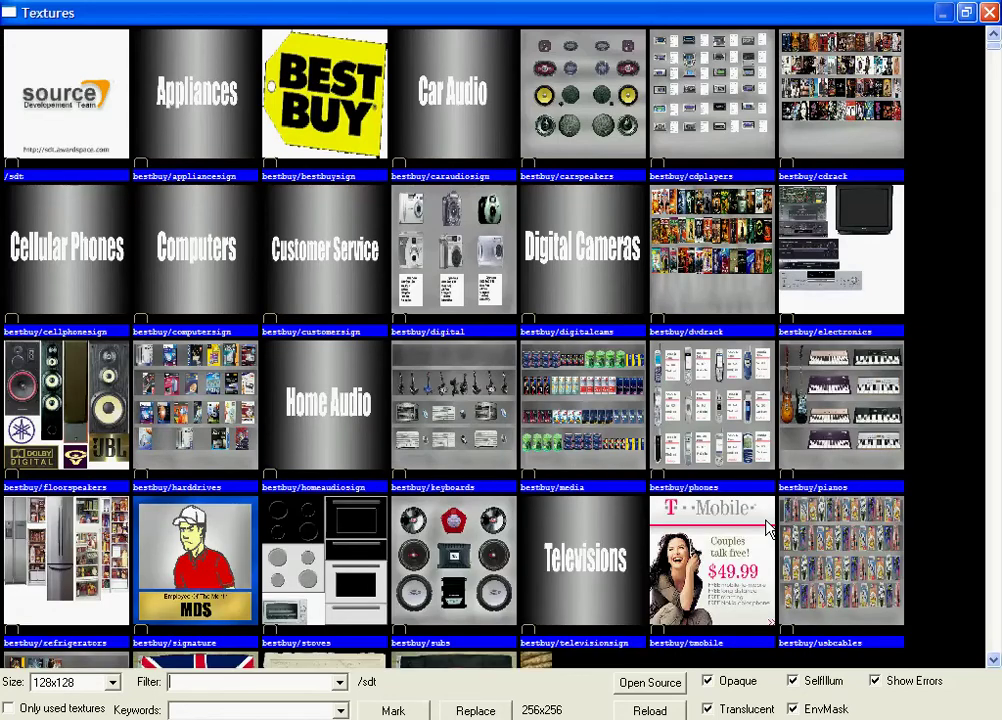
type("brick")
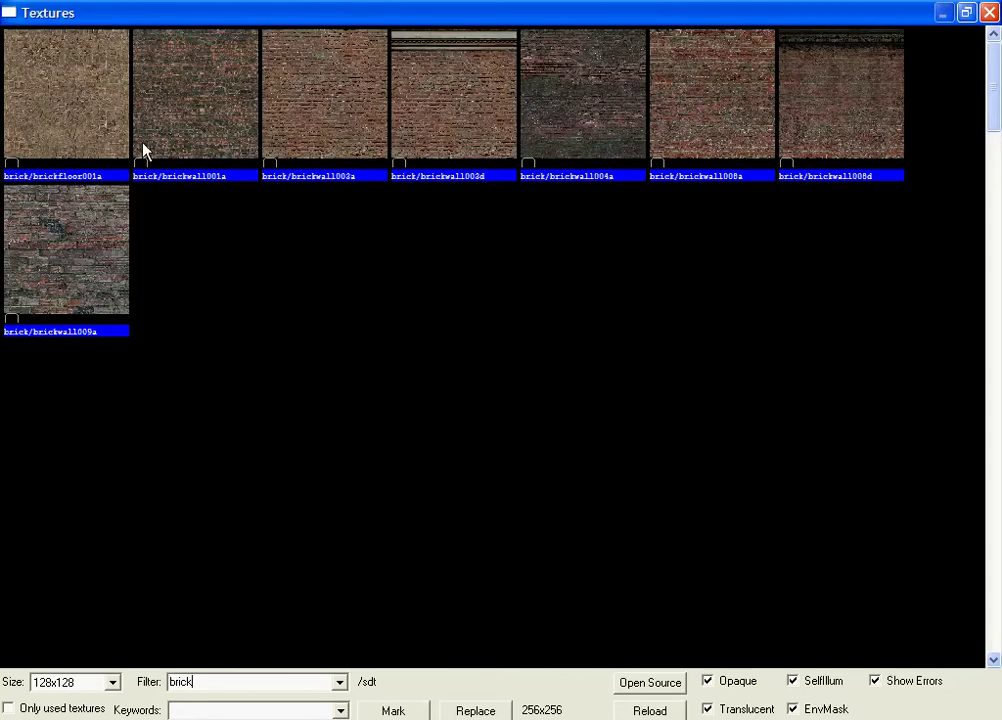
double_click(76, 122)
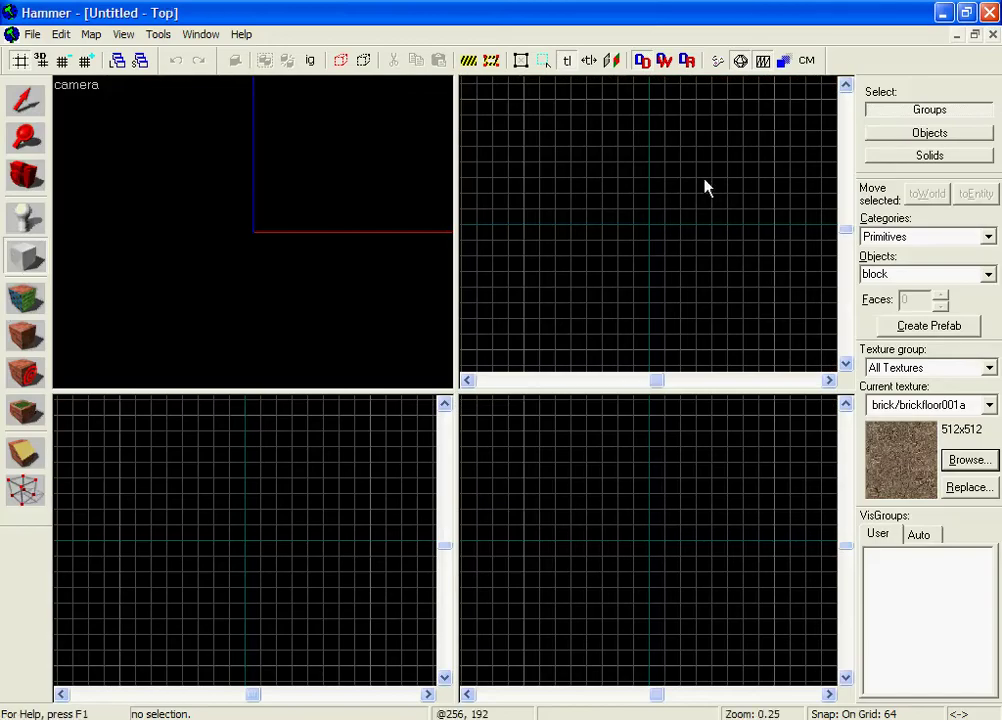
Create a block 512 by 512 units in plan and 1536 units high, with one corner at the origin.
left_click_drag(524, 100, 652, 232)
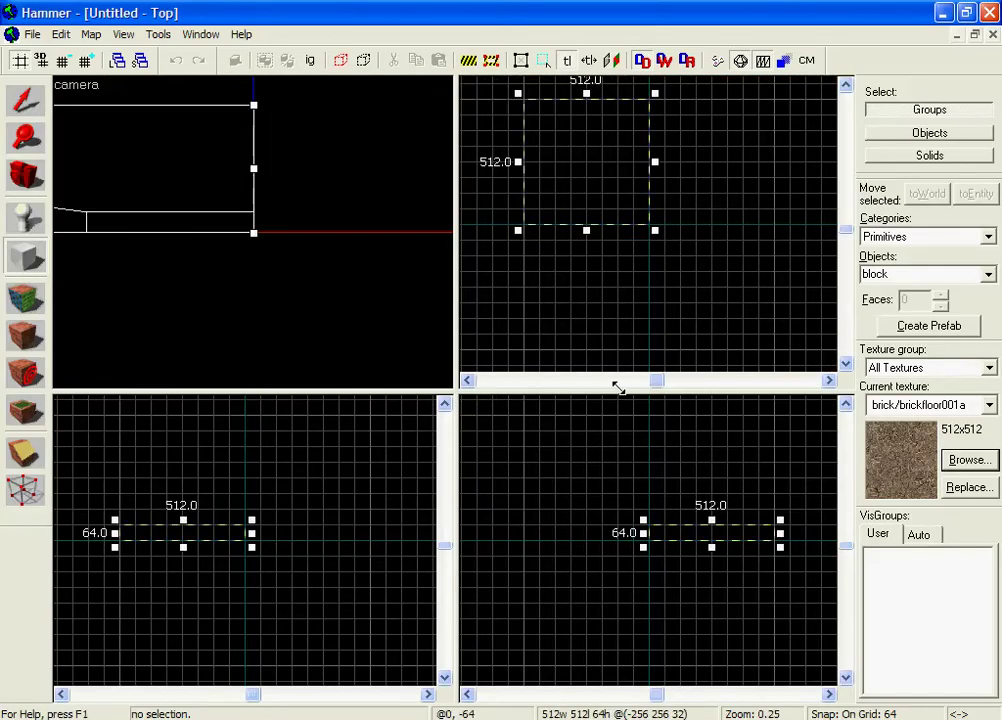
scroll(537, 679, "down", 3)
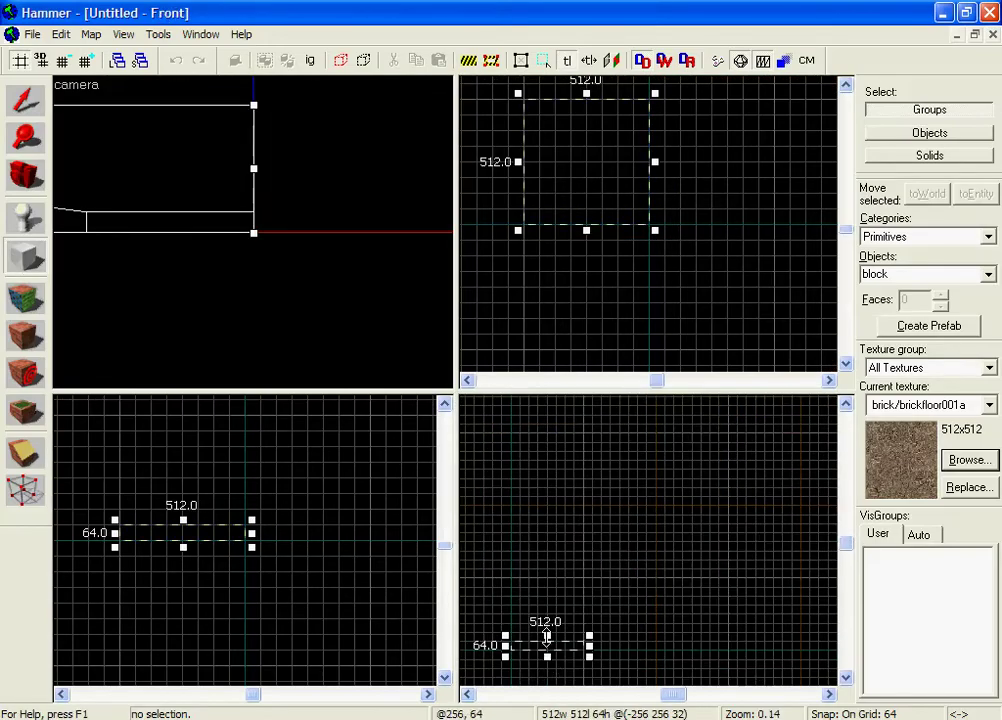
left_click_drag(547, 637, 547, 427)
key("z")
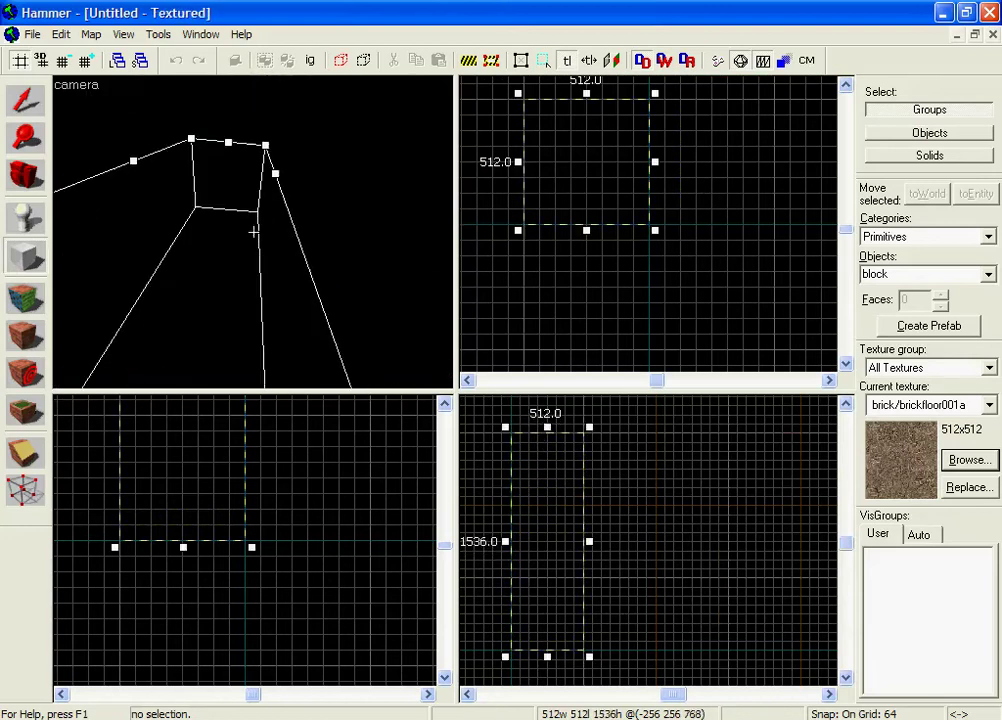
key("z")
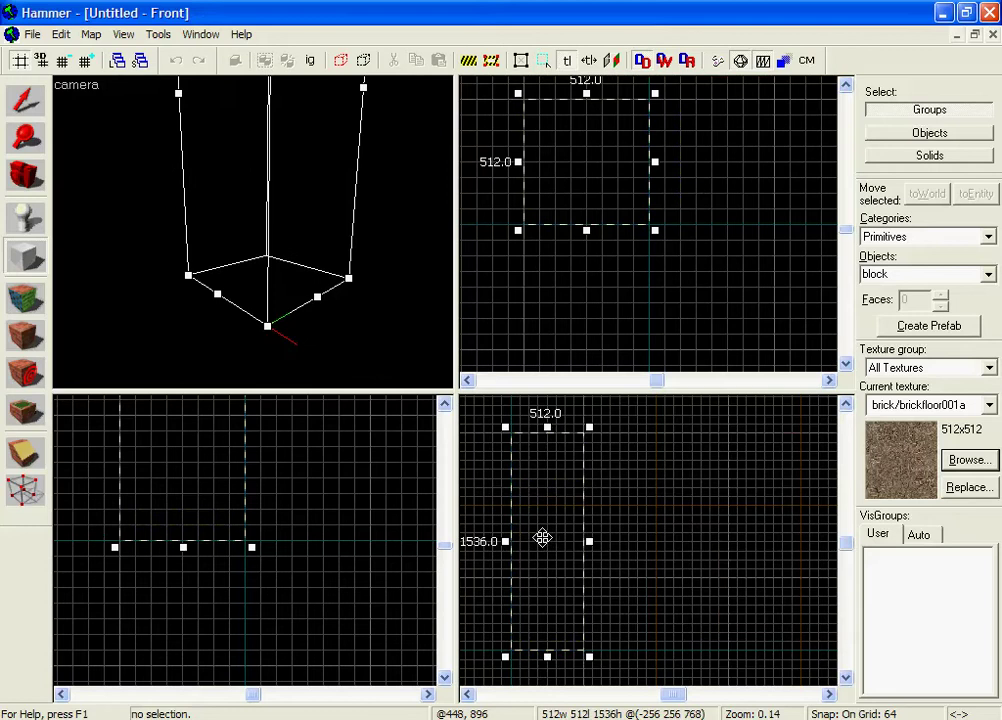
right_click(574, 528)
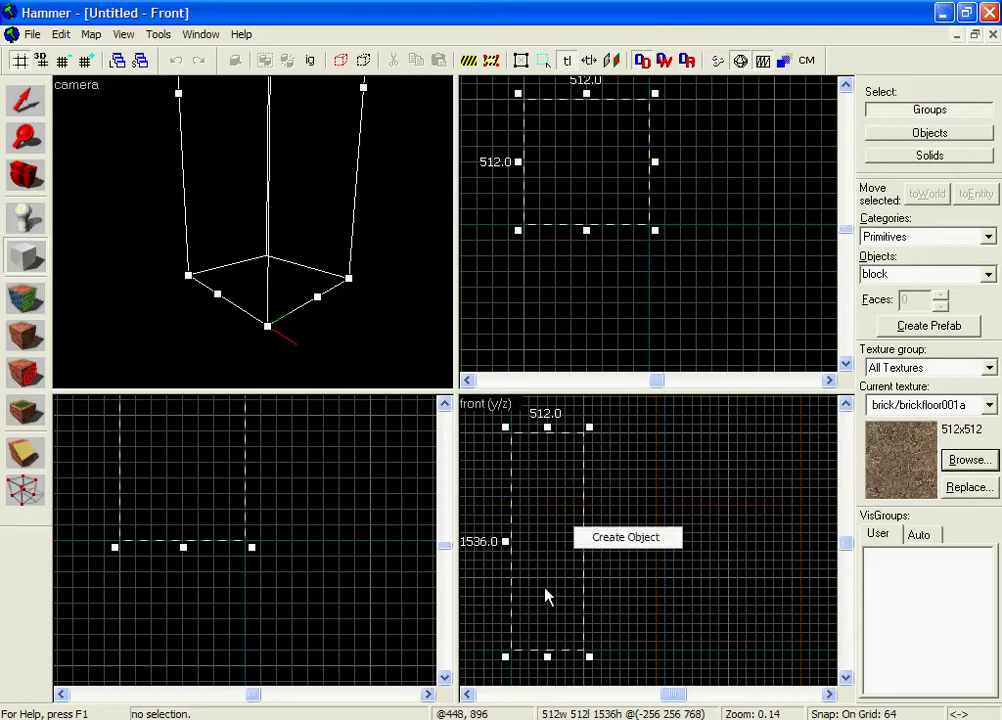
left_click(606, 538)
Select the tall block and hollow it outward with a wall thickness of -10.
key("z")
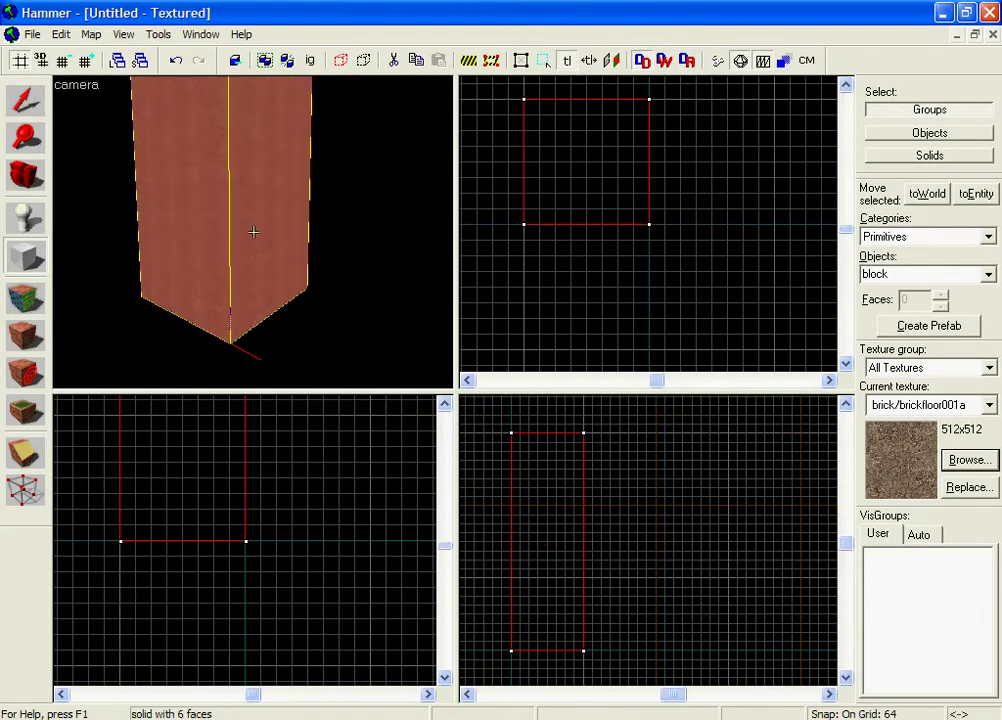
key("a")
key("z")
key("shift+s")
key("Escape")
left_click(197, 201)
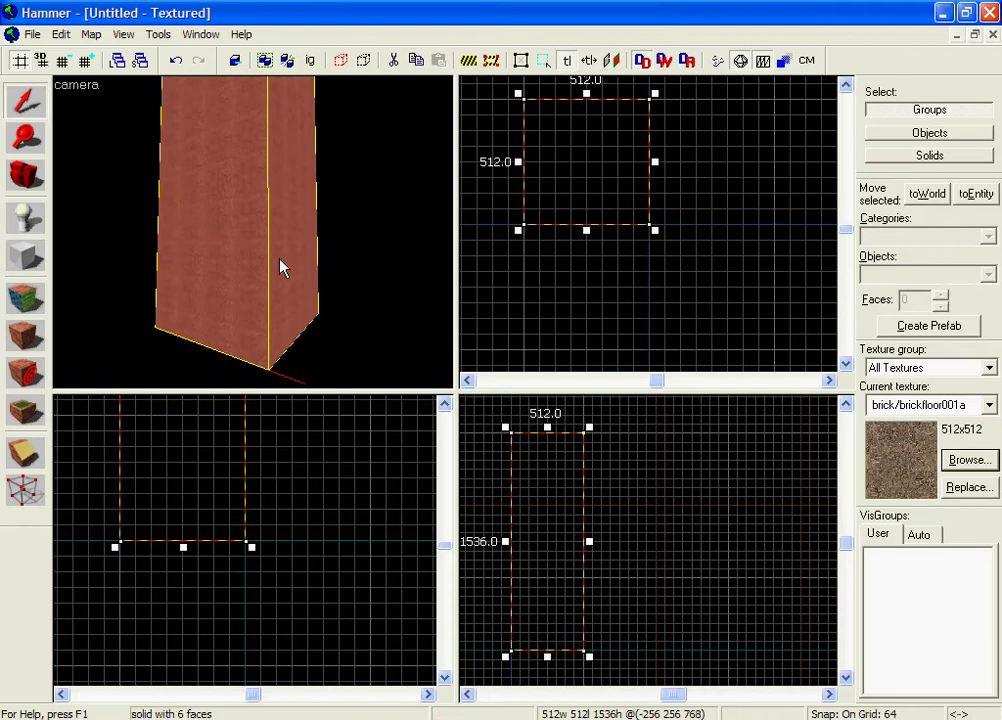
key("ctrl+h")
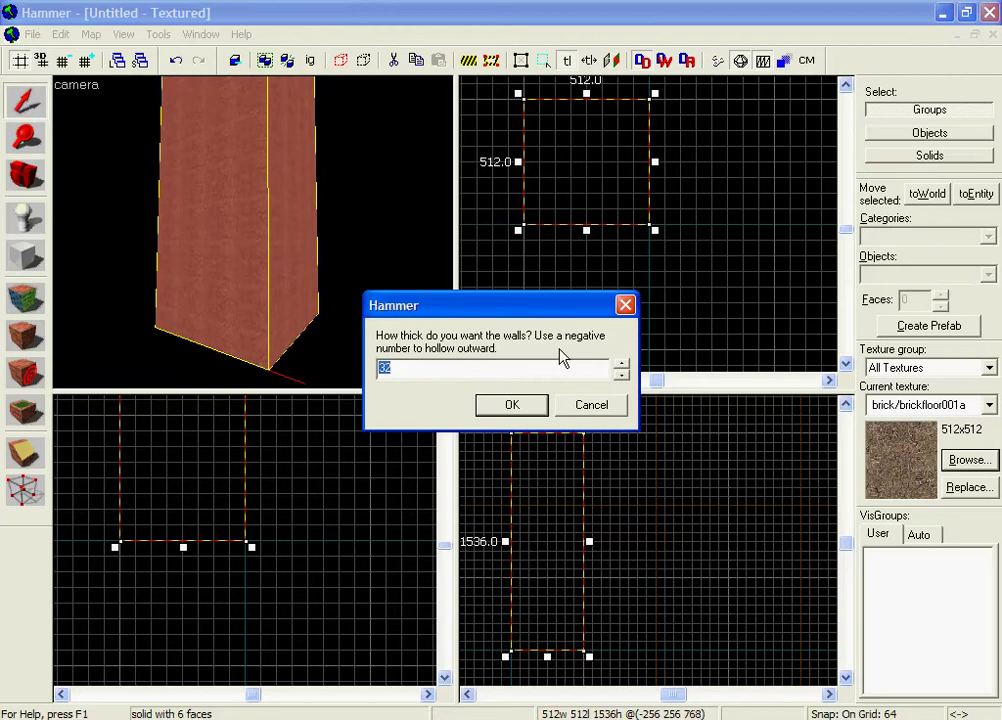
type("-10")
key("Return")
Examine the hollowed block from inside and outside, checking that its walls are selected as a group.
scroll(253, 232, "up", 3)
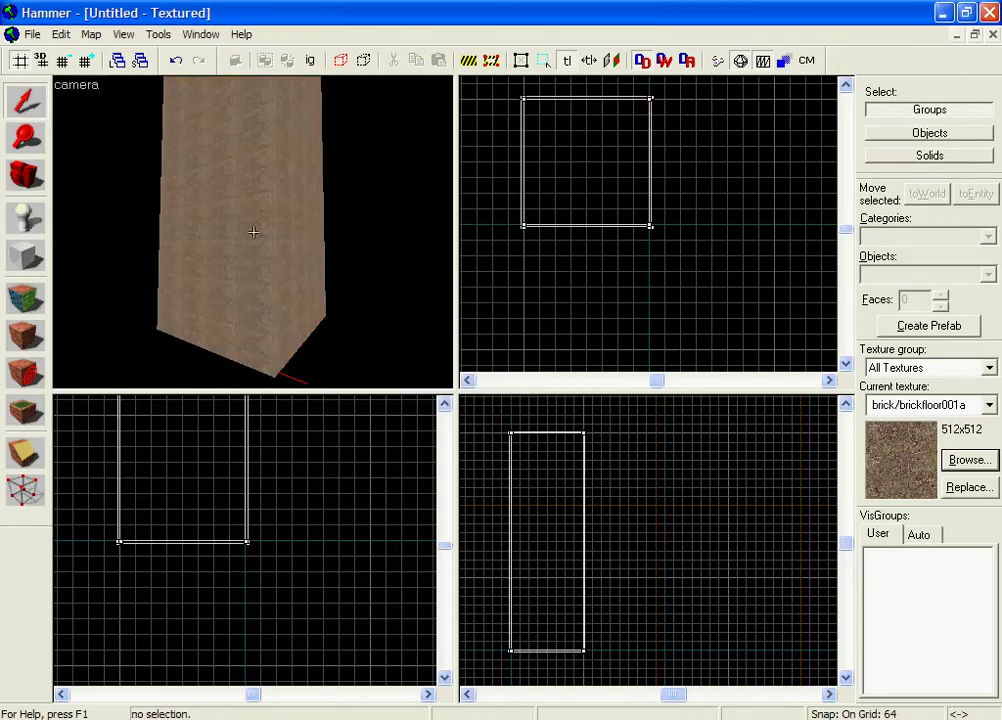
scroll(253, 232, "up", 5)
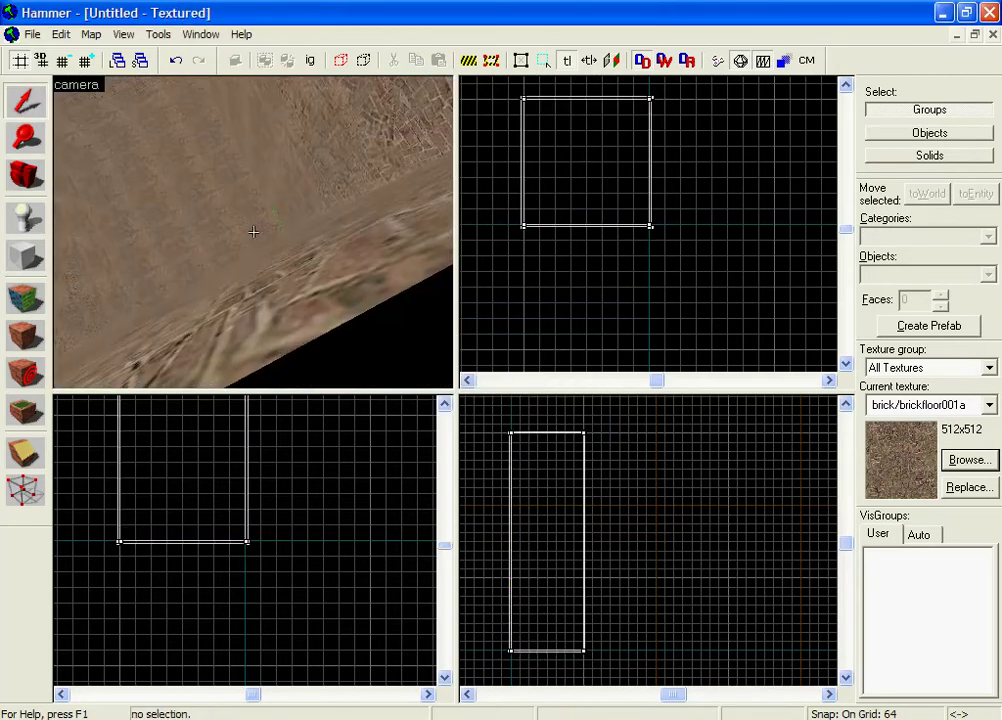
scroll(253, 232, "up", 5)
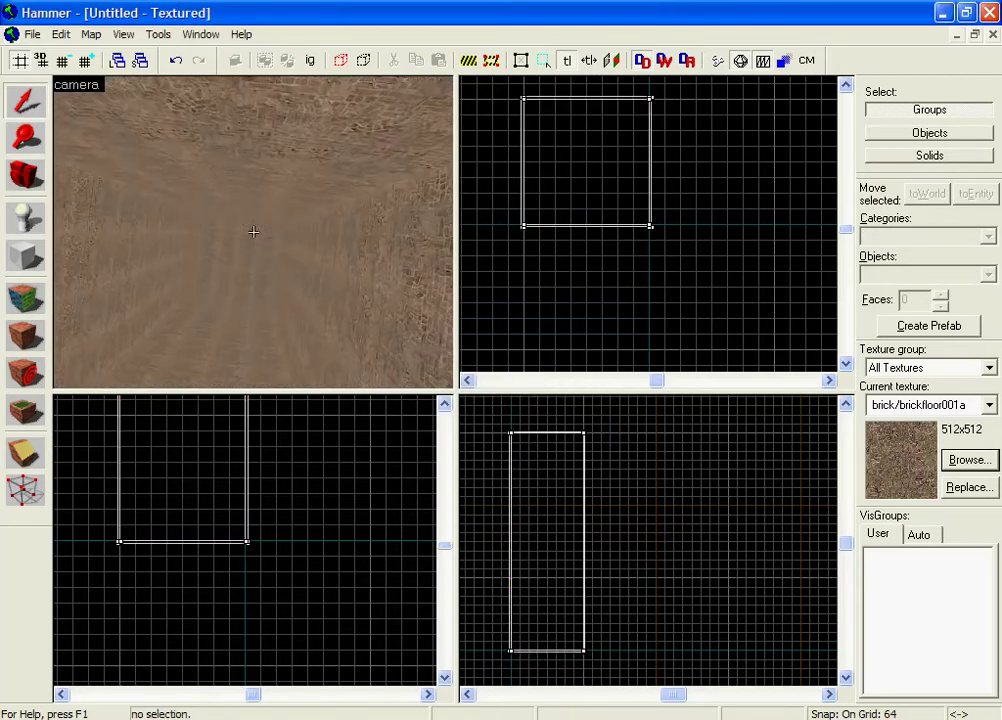
scroll(253, 232, "up", 5)
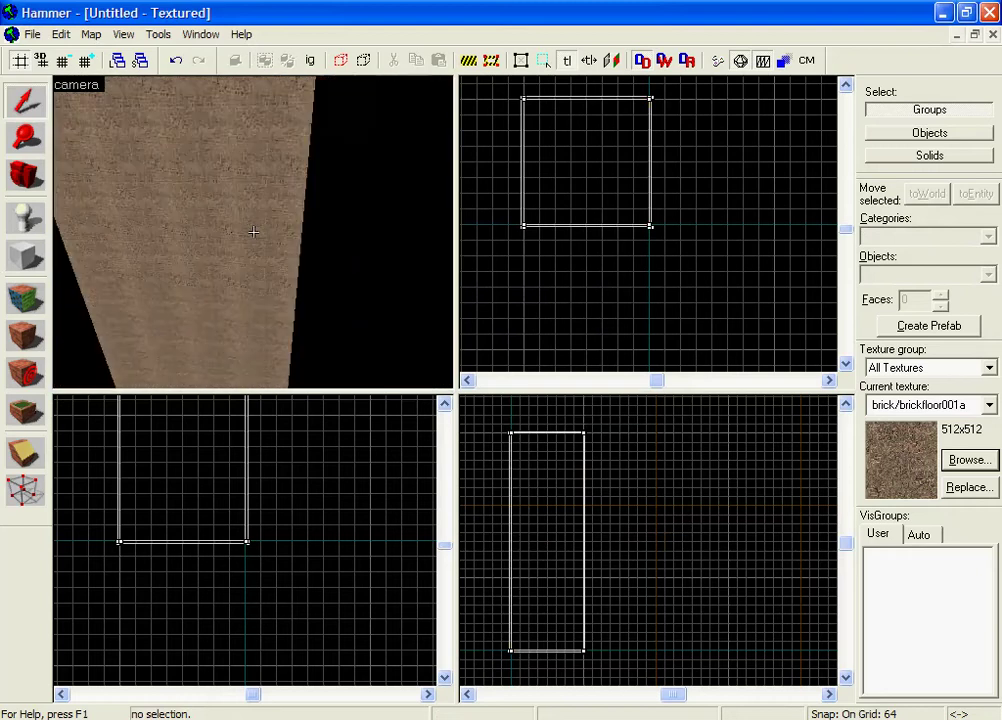
scroll(253, 232, "down", 5)
left_click(255, 236)
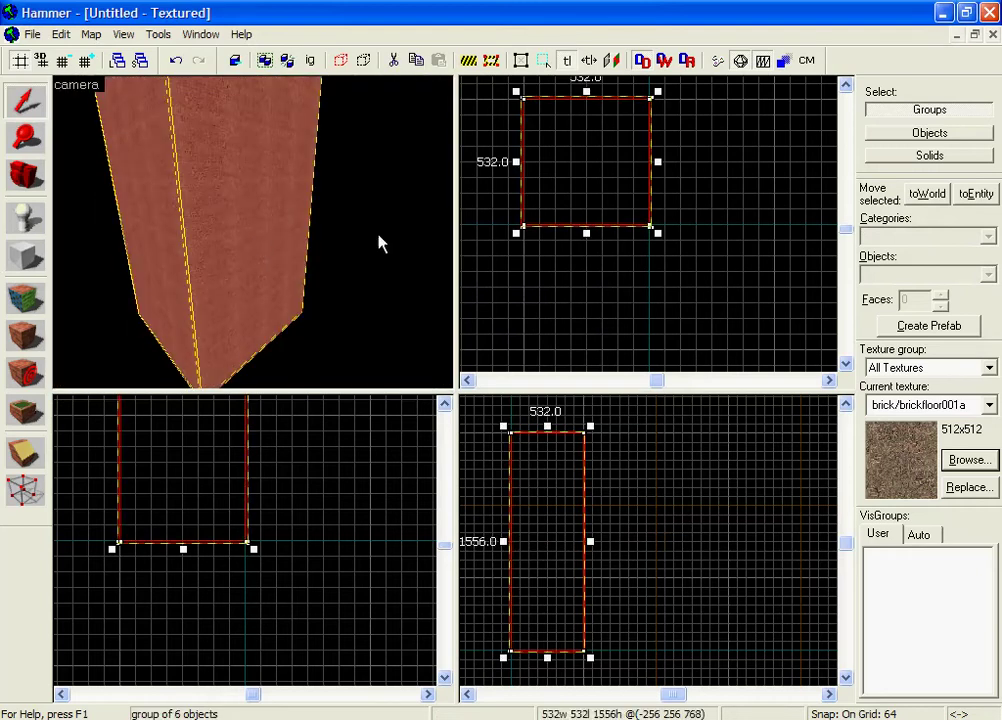
key("Escape")
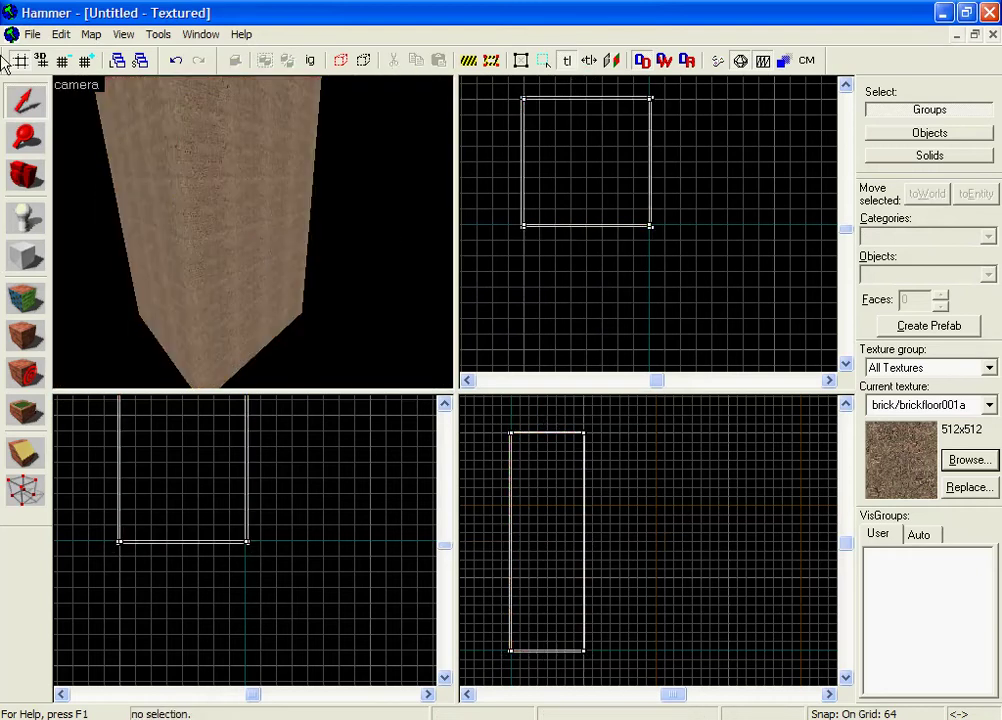
Turn on Ignore Groups and raise the bottom edge of the 532-unit wall beside the origin, making it 1344 units high.
left_click(311, 64)
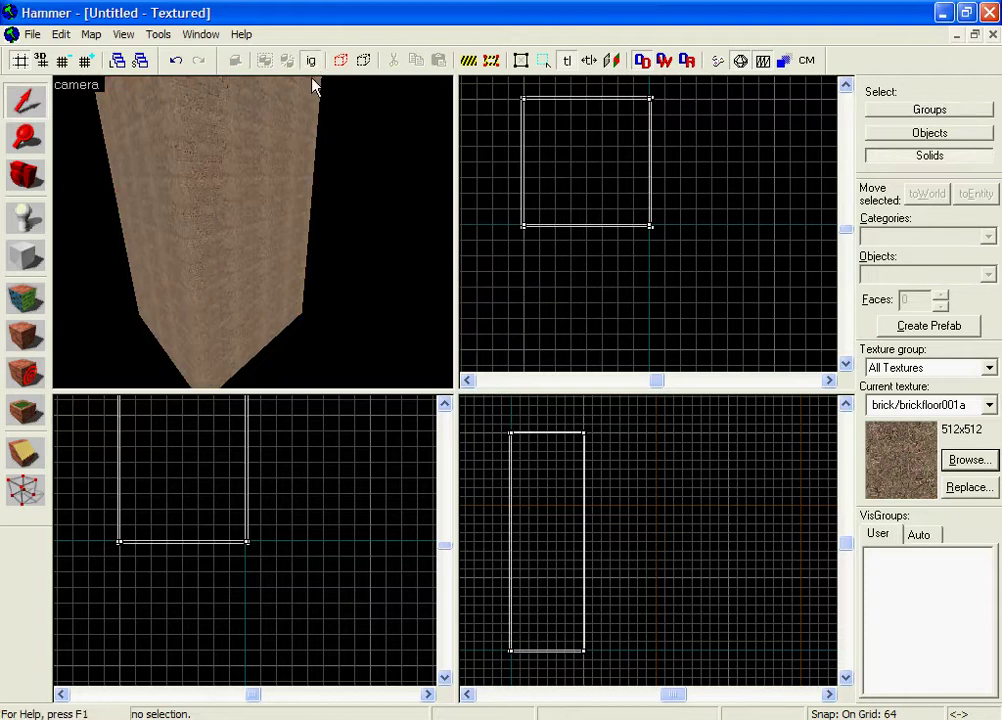
left_click(264, 246)
scroll(262, 600, "up", 3)
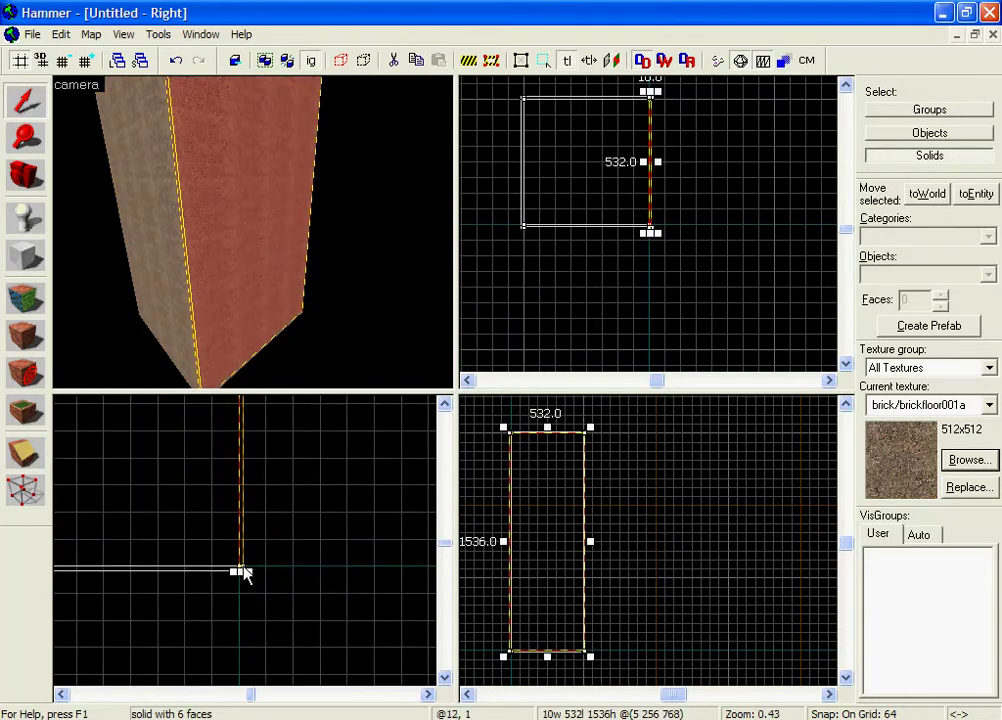
left_click_drag(243, 570, 263, 499)
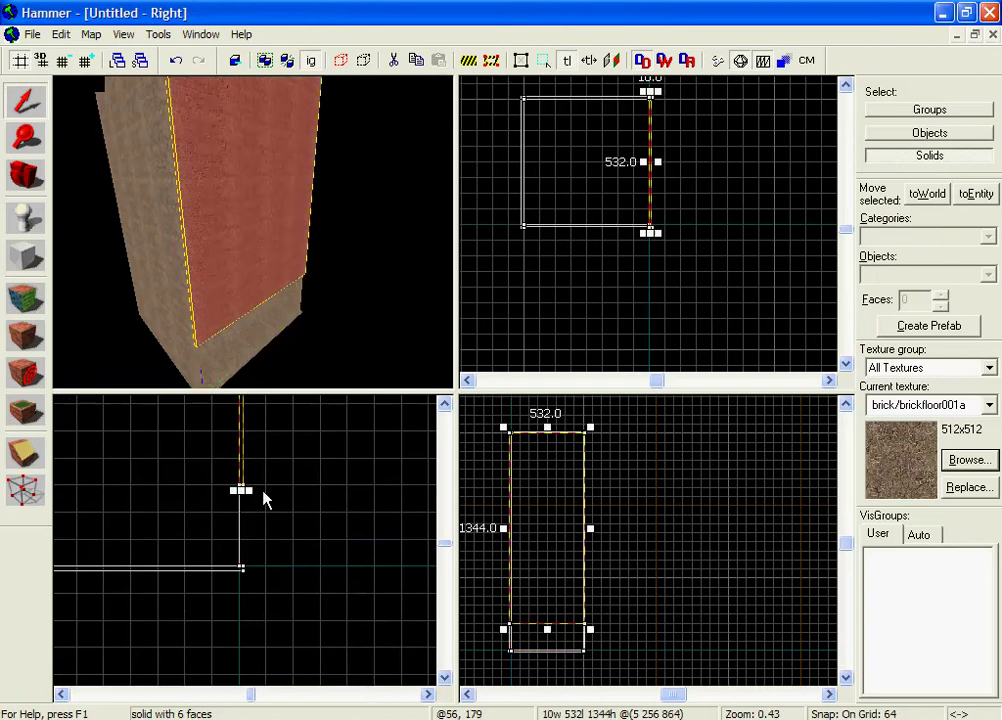
Examine the opening beneath the shortened wall from several camera angles and in the front view.
middle_click_drag(229, 509, 266, 536)
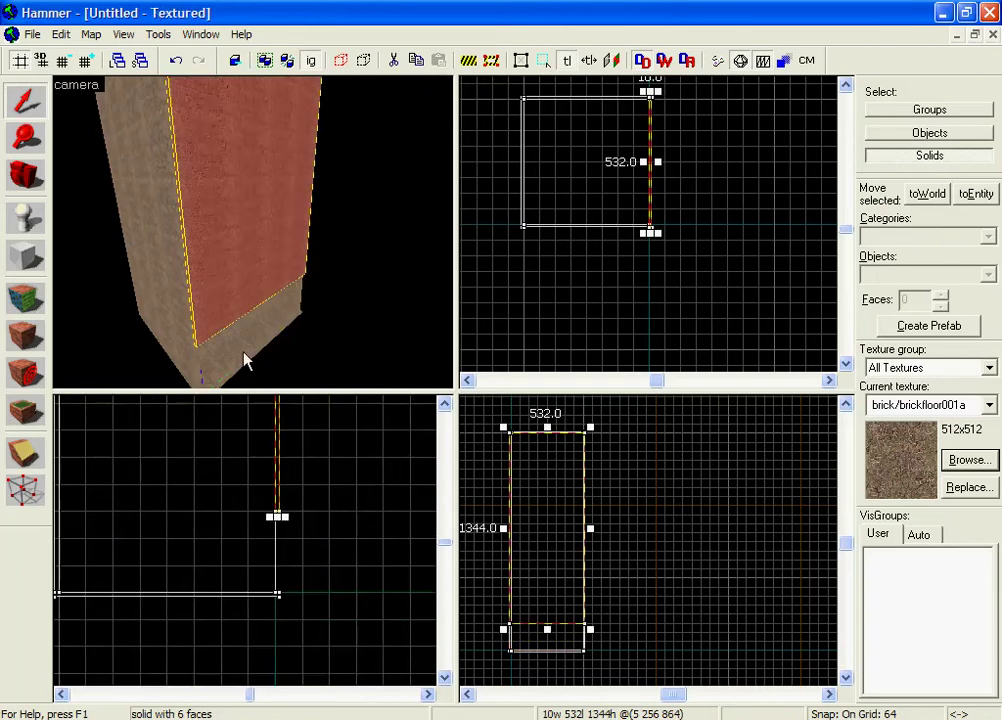
key("z")
key("w")
key("z")
left_click(351, 238)
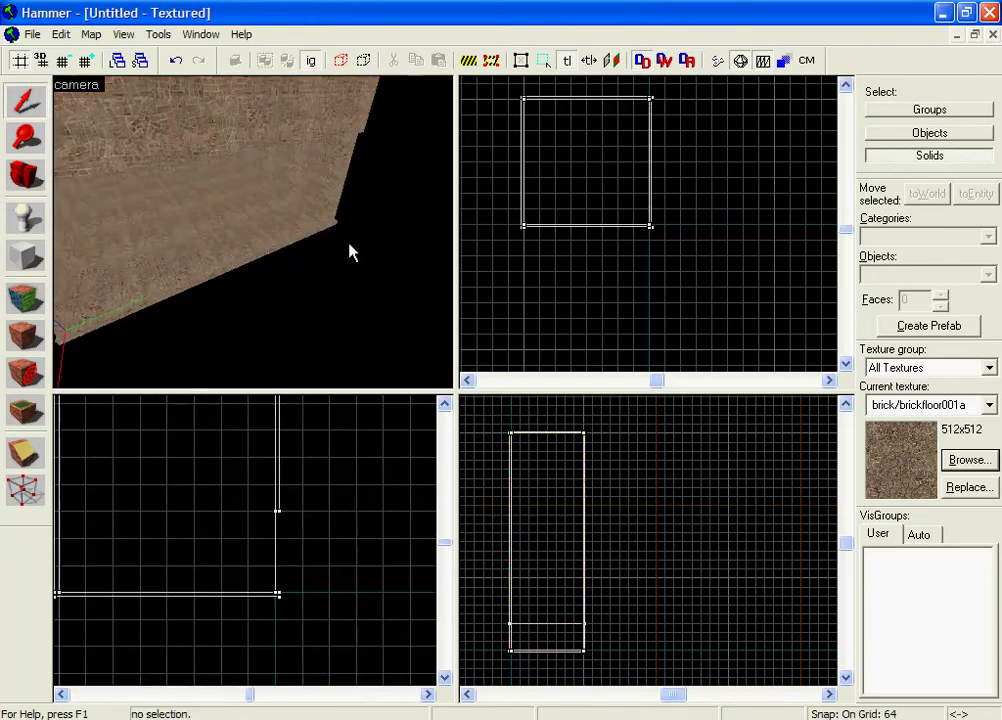
left_click(158, 35)
left_click(128, 141)
scroll(481, 655, "up", 7)
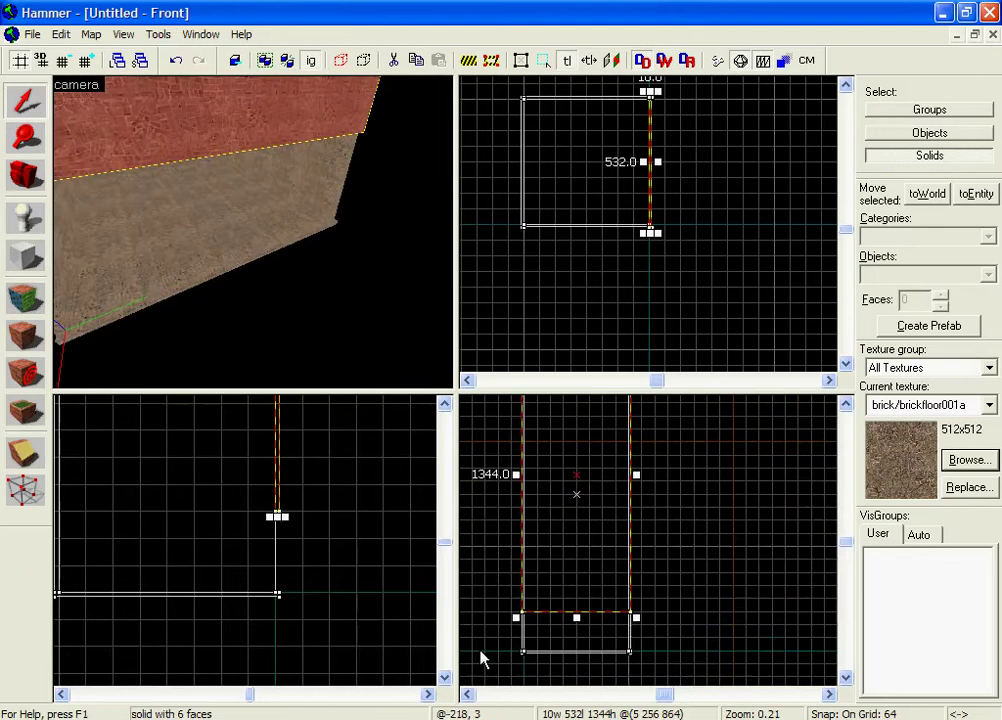
left_click_drag(286, 303, 245, 259)
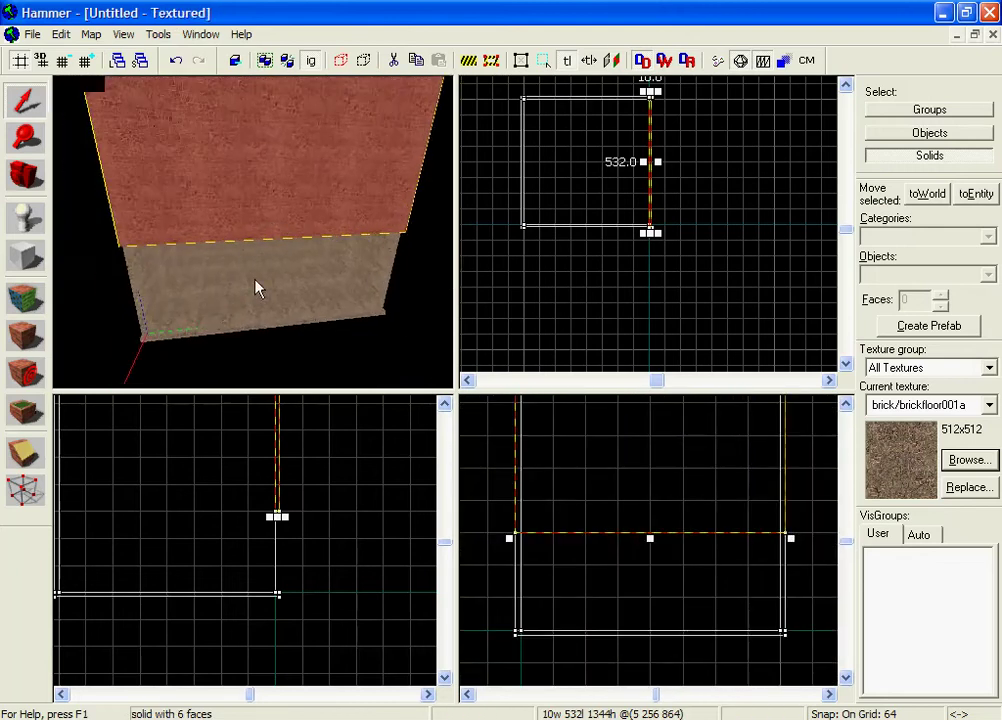
key("z")
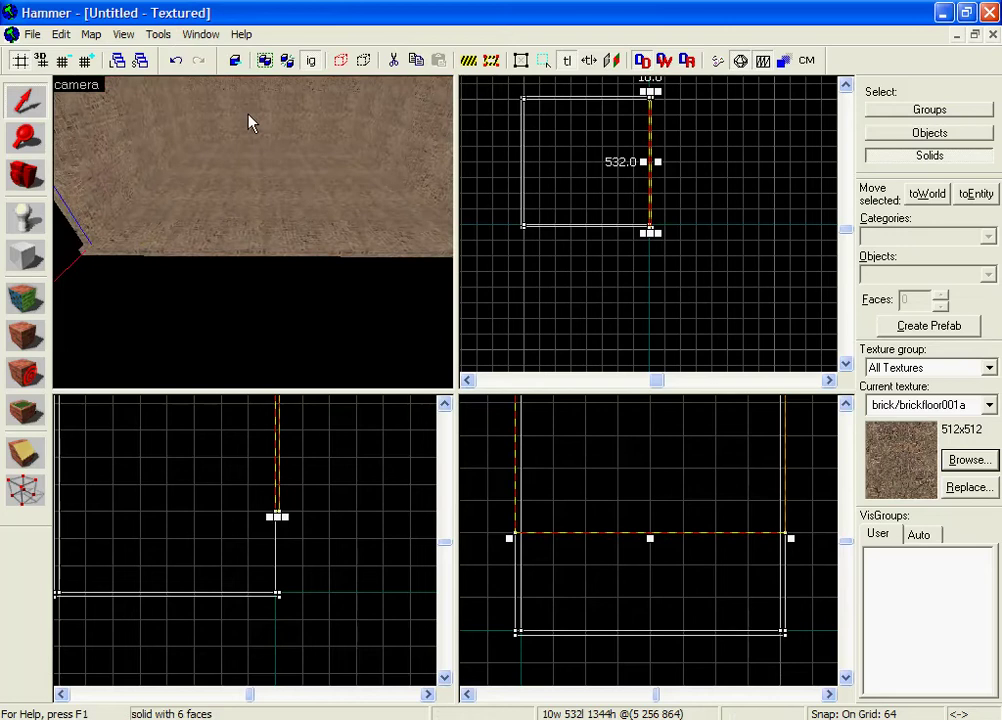
scroll(318, 243, "down", 5)
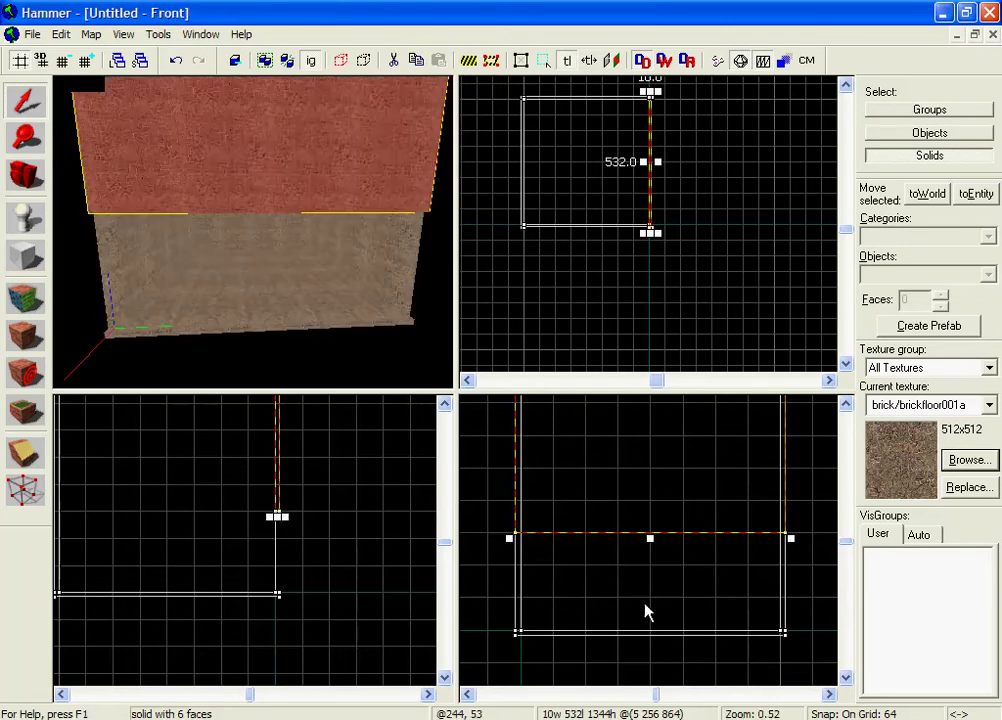
Copy the shortened wall straight down to floor level so the copy covers the opening.
scroll(641, 621, "down", 2)
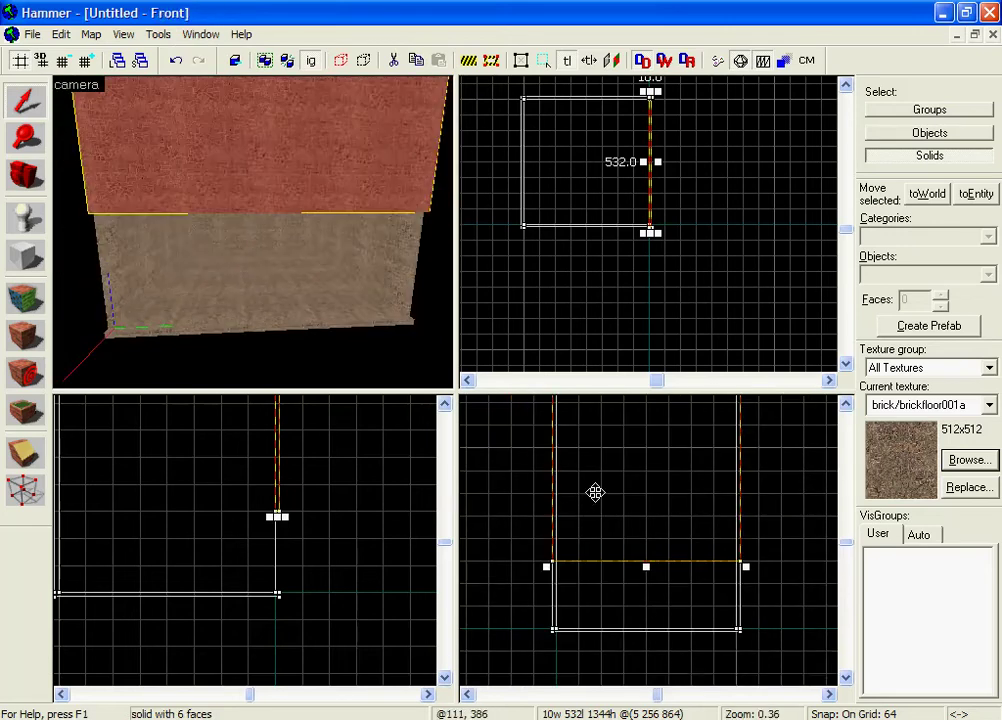
key("Escape")
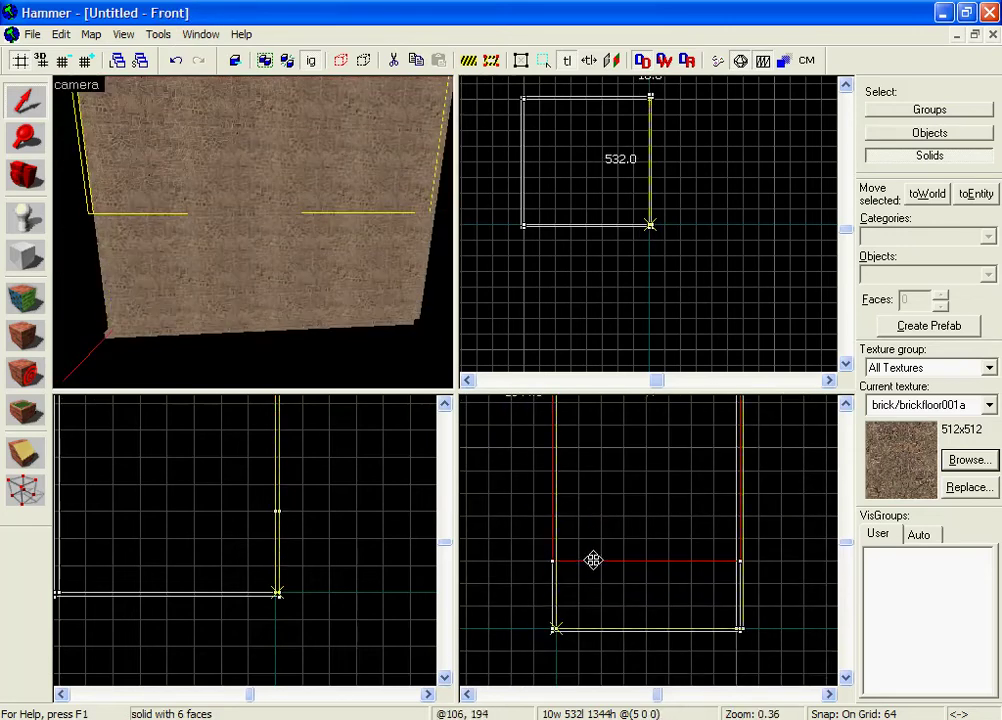
left_click(593, 560)
Resize the copied wall to a 192 by 192 unit piece in the opening's corner nearest the origin.
scroll(593, 560, "down", 4)
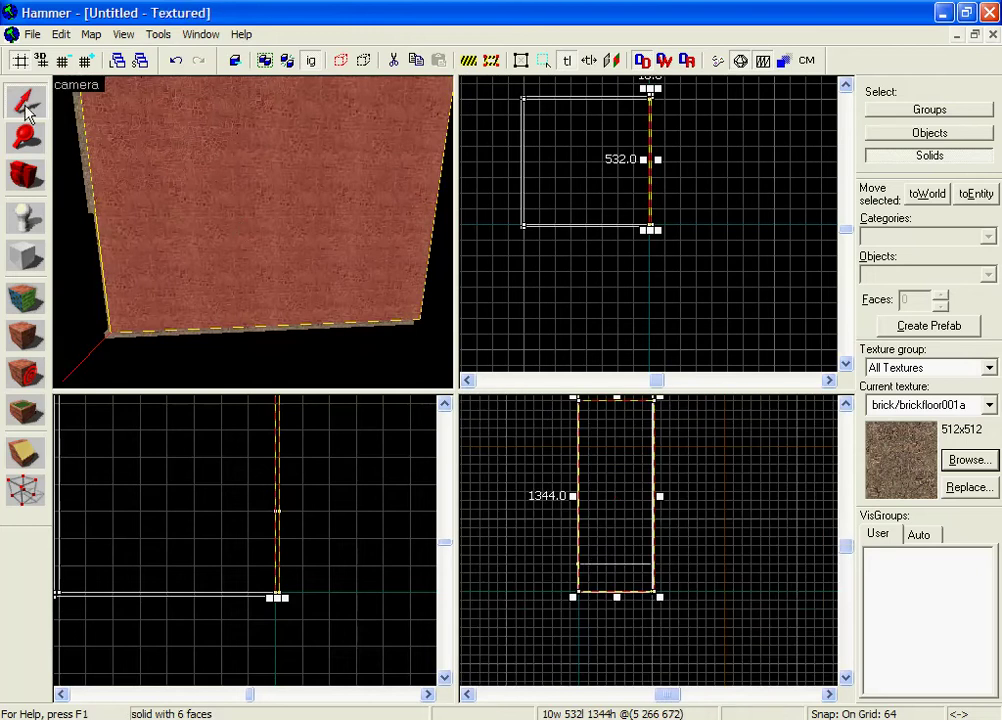
middle_click_drag(525, 493, 514, 538)
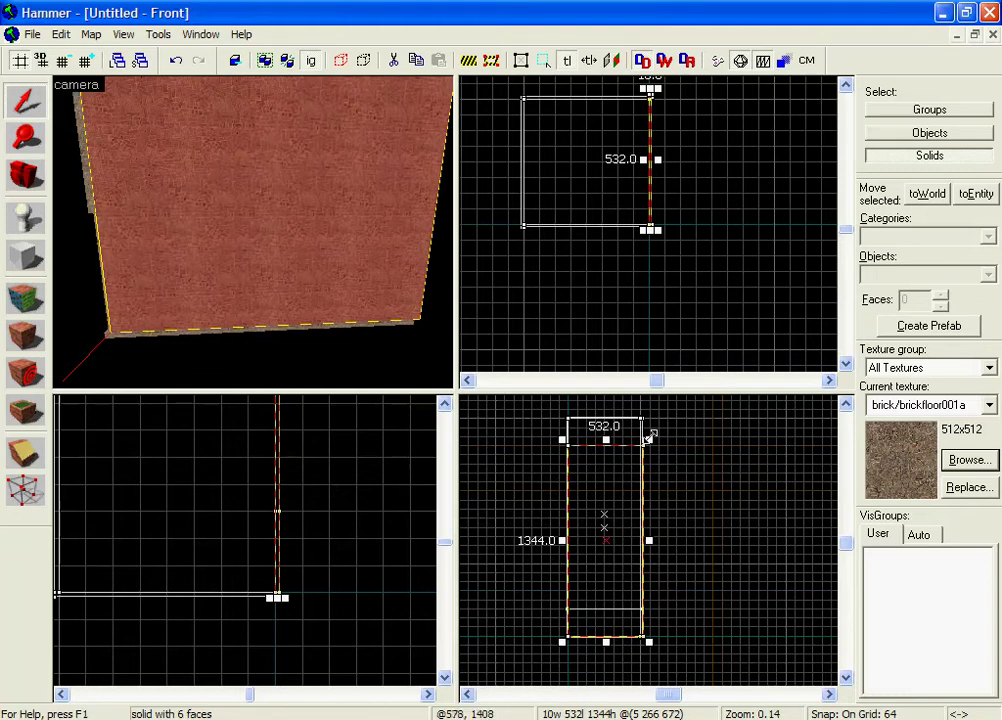
mouse_move(651, 434)
left_mouse_down()
mouse_move(622, 484)
mouse_move(606, 598)
left_mouse_up()
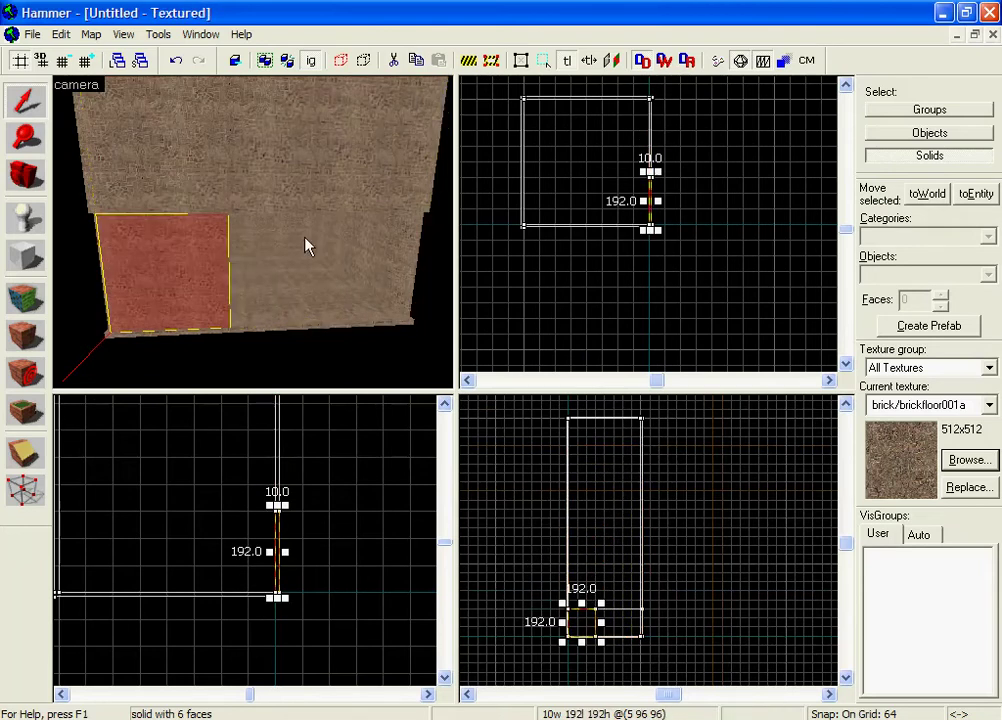
Copy the 192 by 192 unit wall piece to the opposite end of the opening, leaving a doorway gap between them.
key("z")
key("w")
key("z")
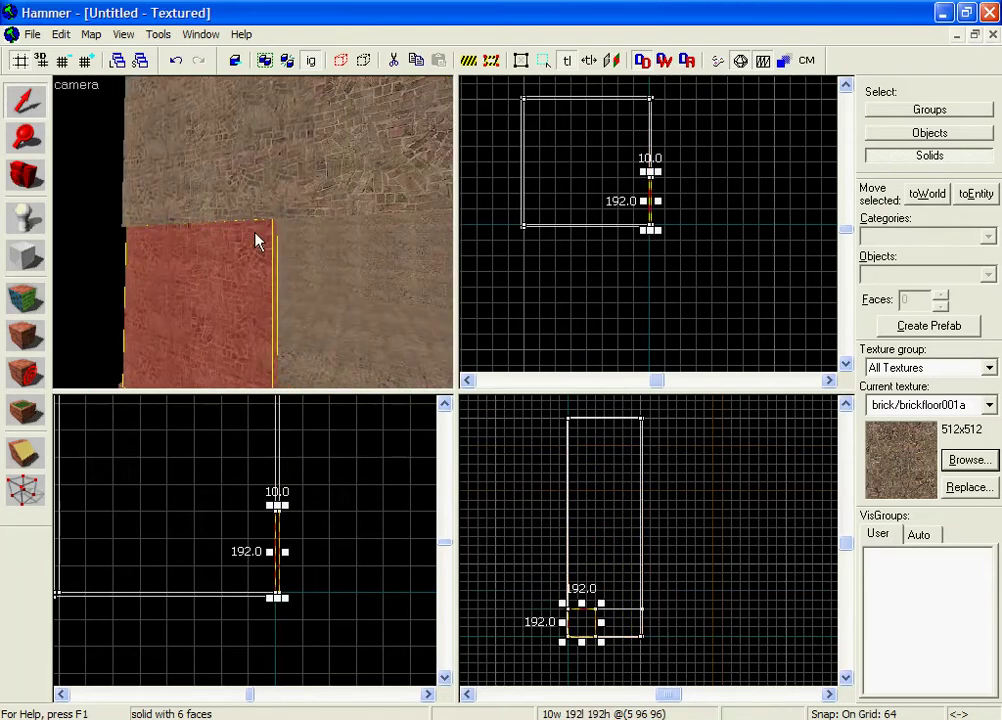
scroll(700, 590, "up", 5)
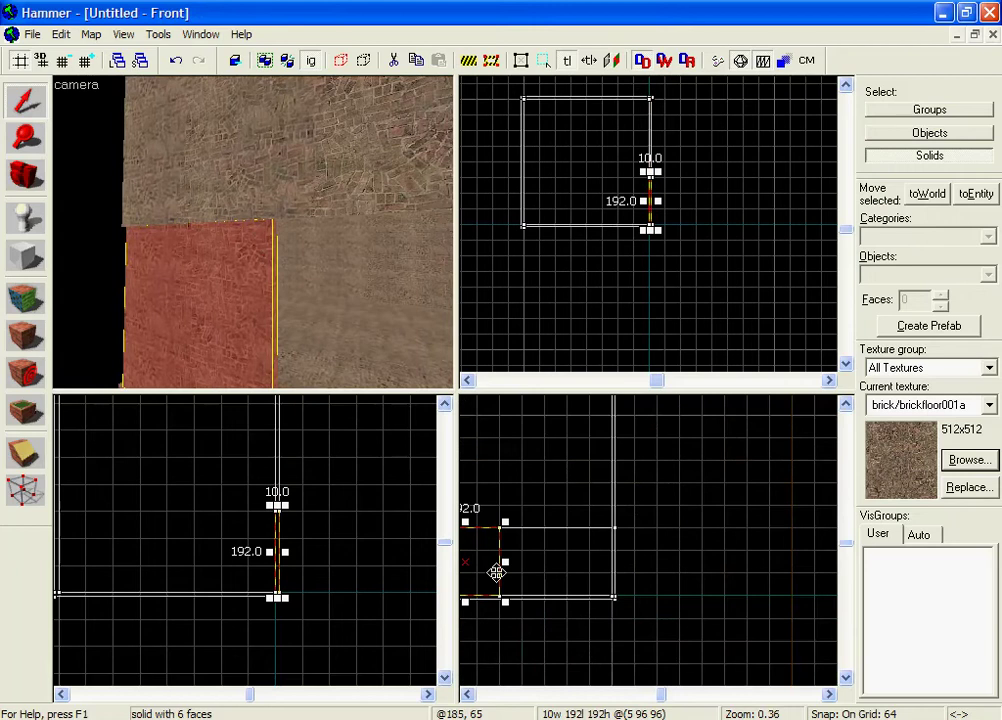
left_click_drag(483, 577, 594, 578)
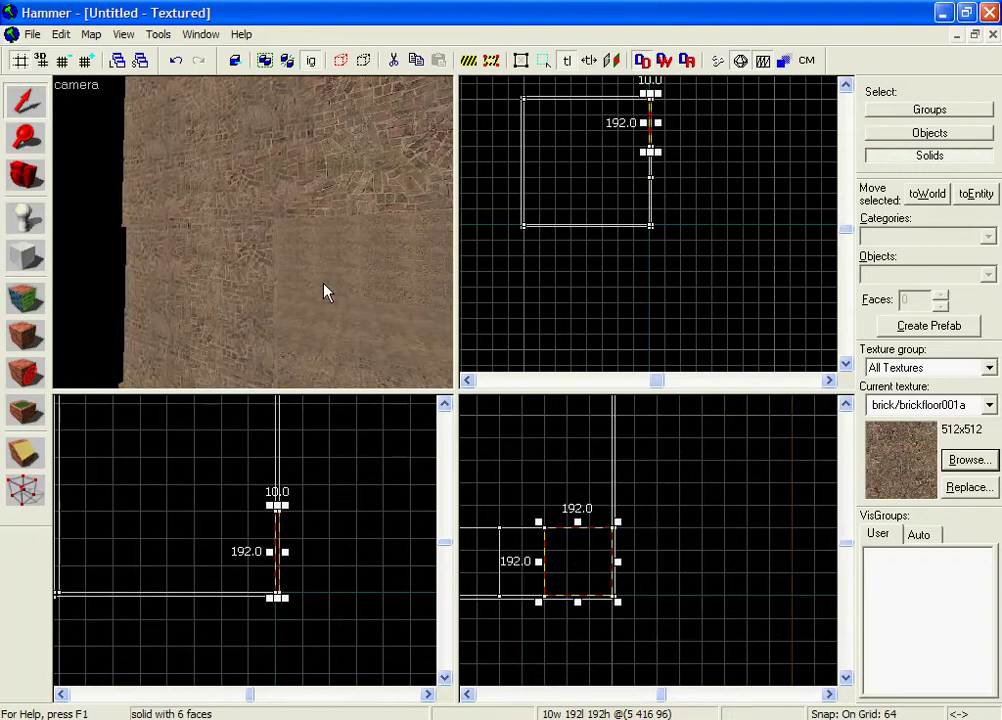
Deselect the wall piece and examine the finished doorway wall and the building's roof with the camera.
key("z")
key("z")
left_click(360, 240)
left_click_drag(360, 241, 204, 212)
key("z")
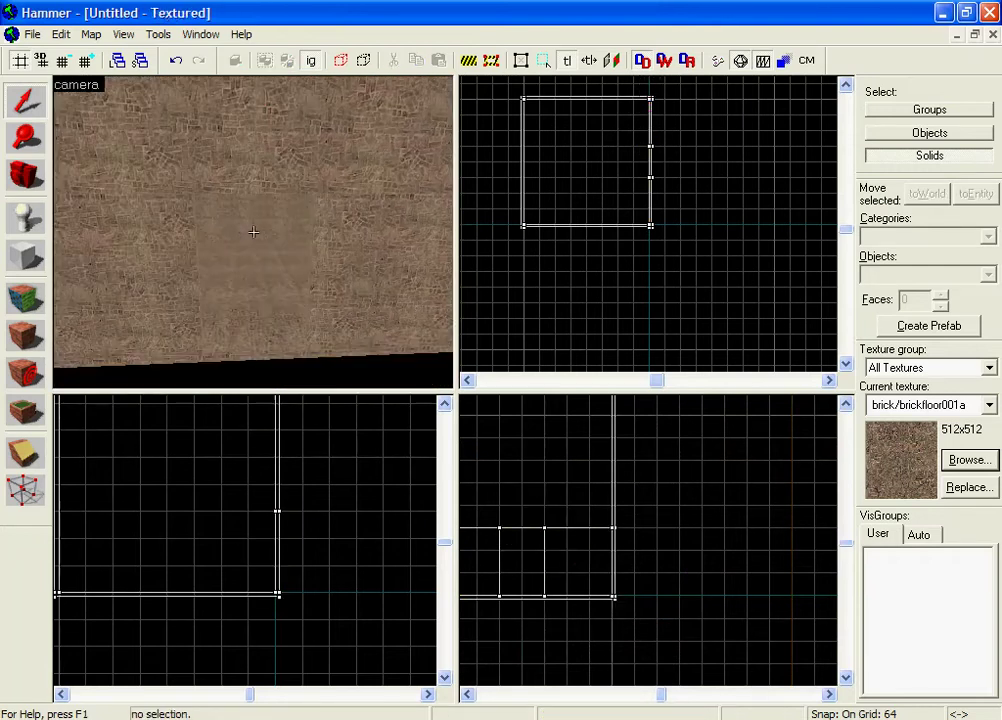
key("w")
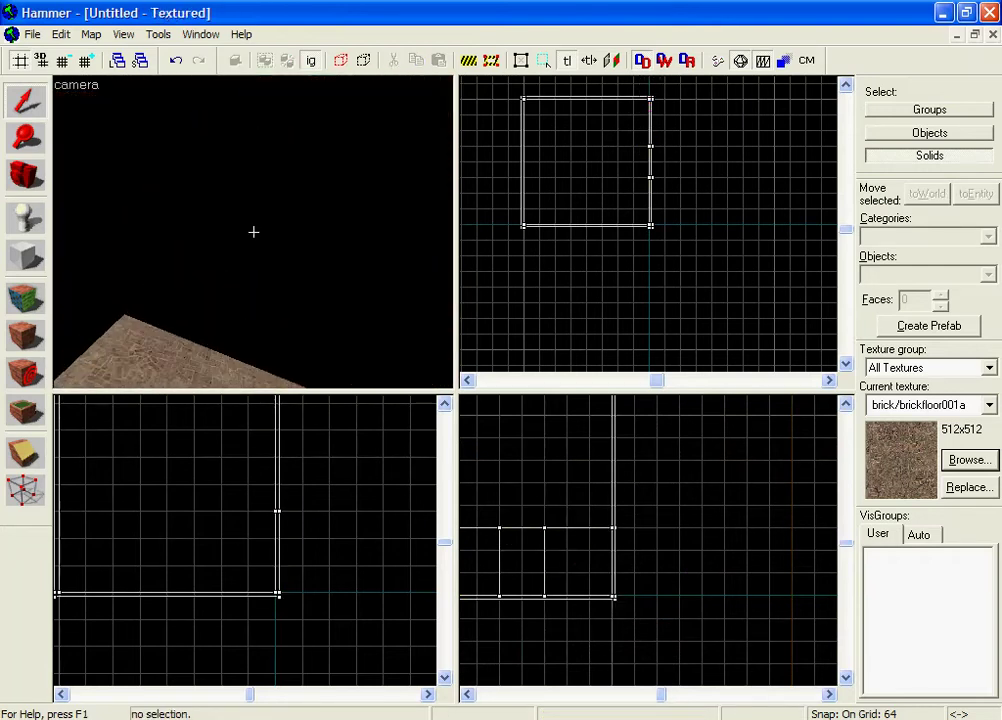
key("z")
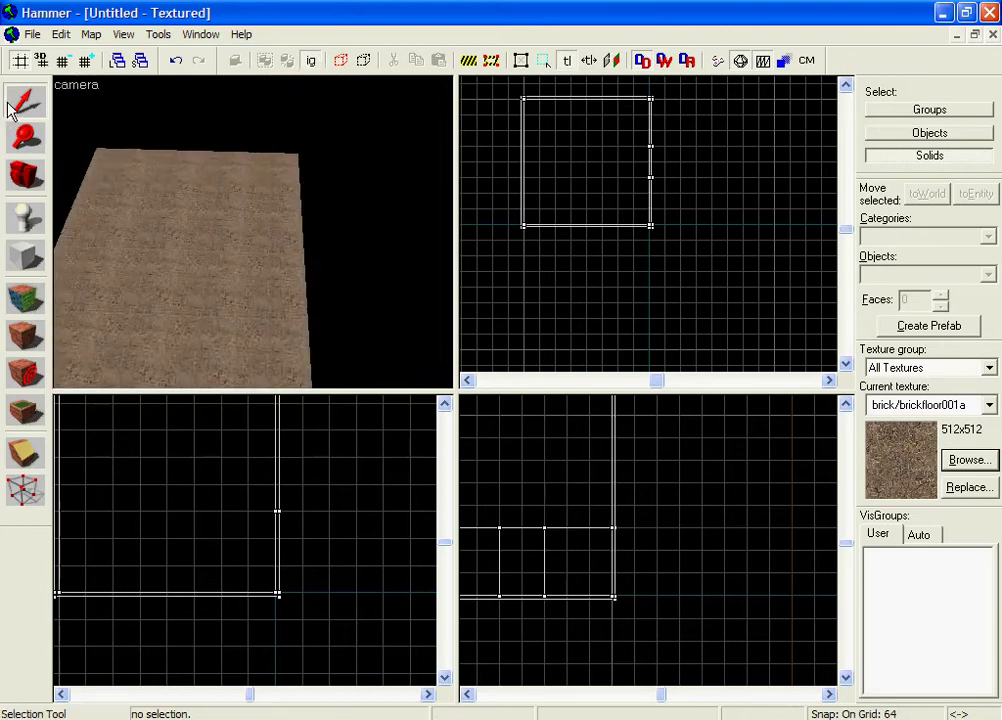
Divide the roof into four pieces around an opening at its centre and check the hole from above.
left_click(195, 291)
mouse_move(614, 218)
left_mouse_down()
mouse_move(642, 241)
mouse_move(608, 180)
mouse_move(574, 246)
mouse_move(659, 207)
mouse_move(620, 214)
mouse_move(633, 172)
mouse_move(615, 224)
left_mouse_up()
left_click(604, 326)
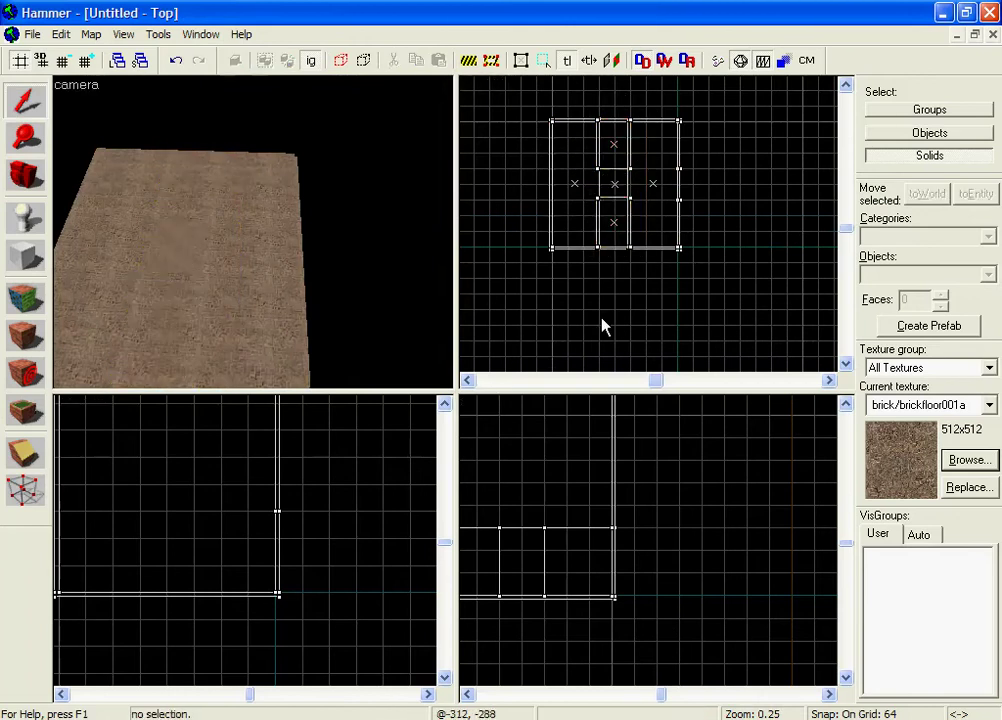
key("z")
key("w")
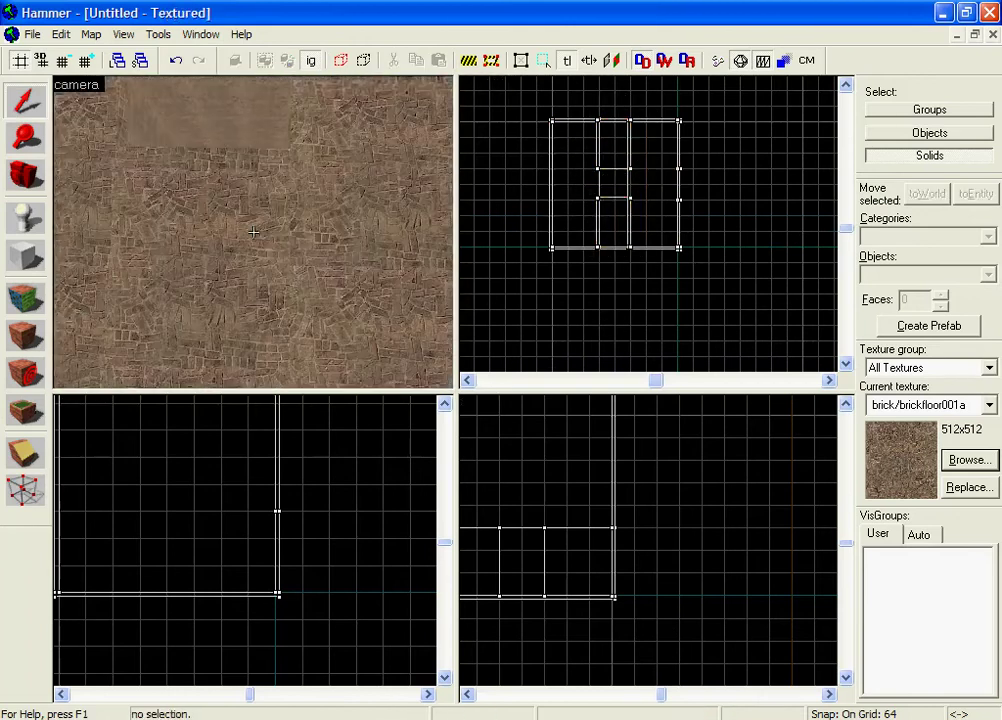
key("s")
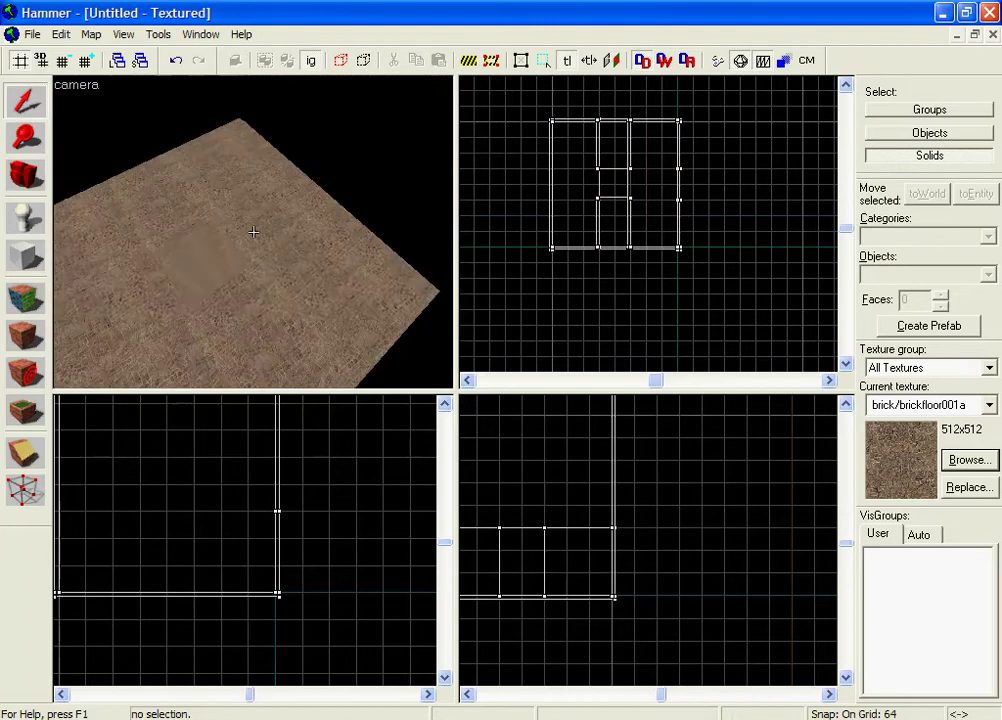
key("w")
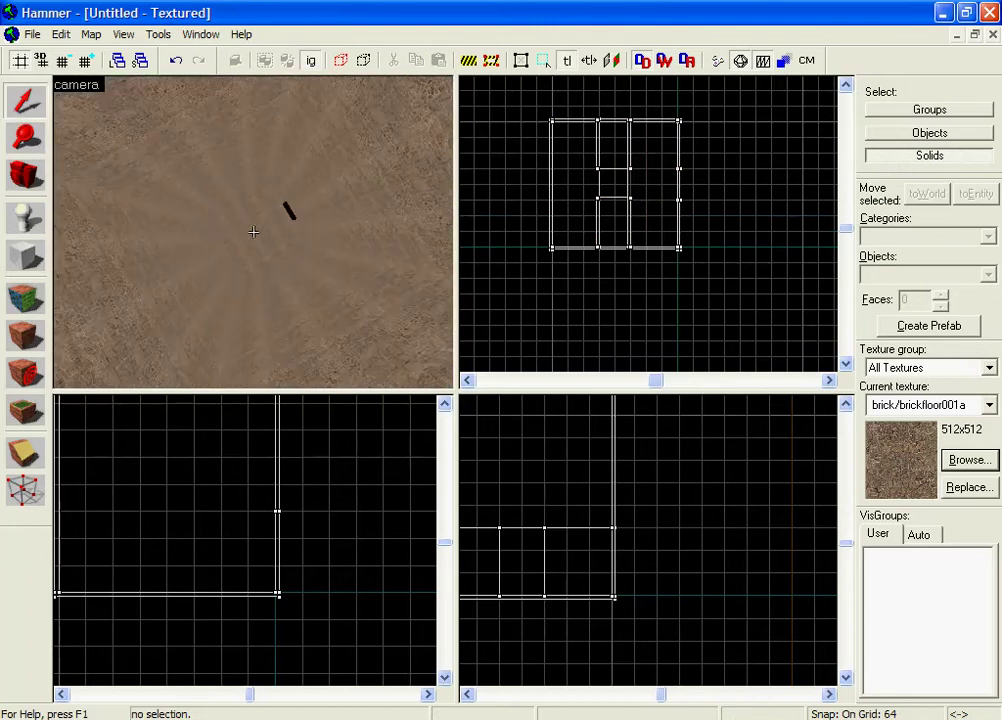
key("s")
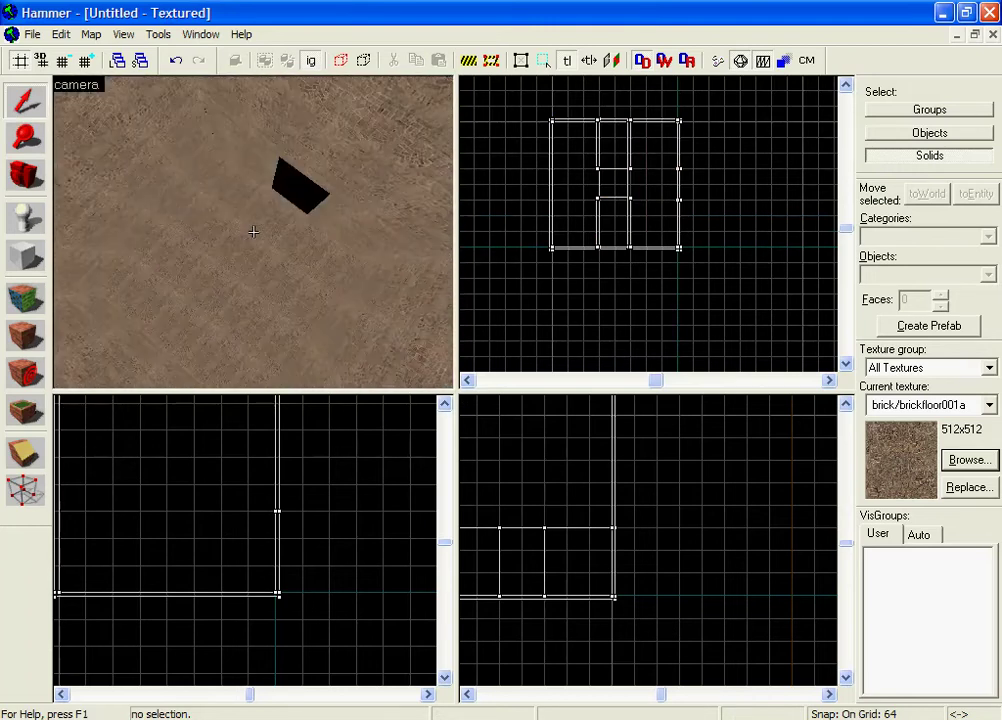
Place a prop_static entity on the building's floor beneath the roof opening.
key("z")
left_click(25, 217)
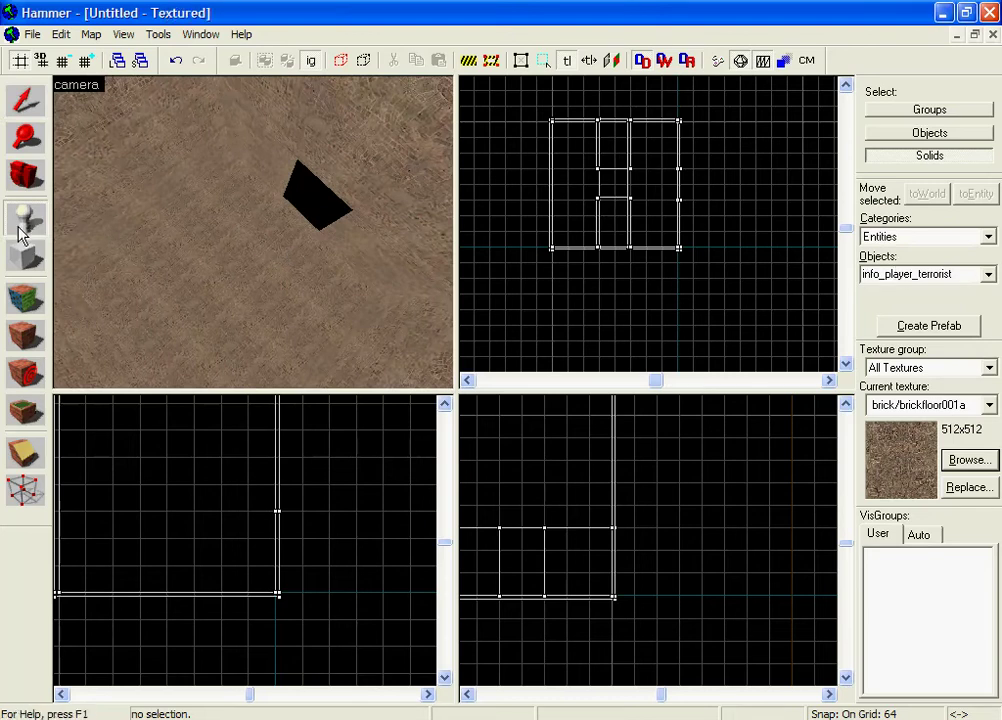
left_click(874, 272)
type("prop_static")
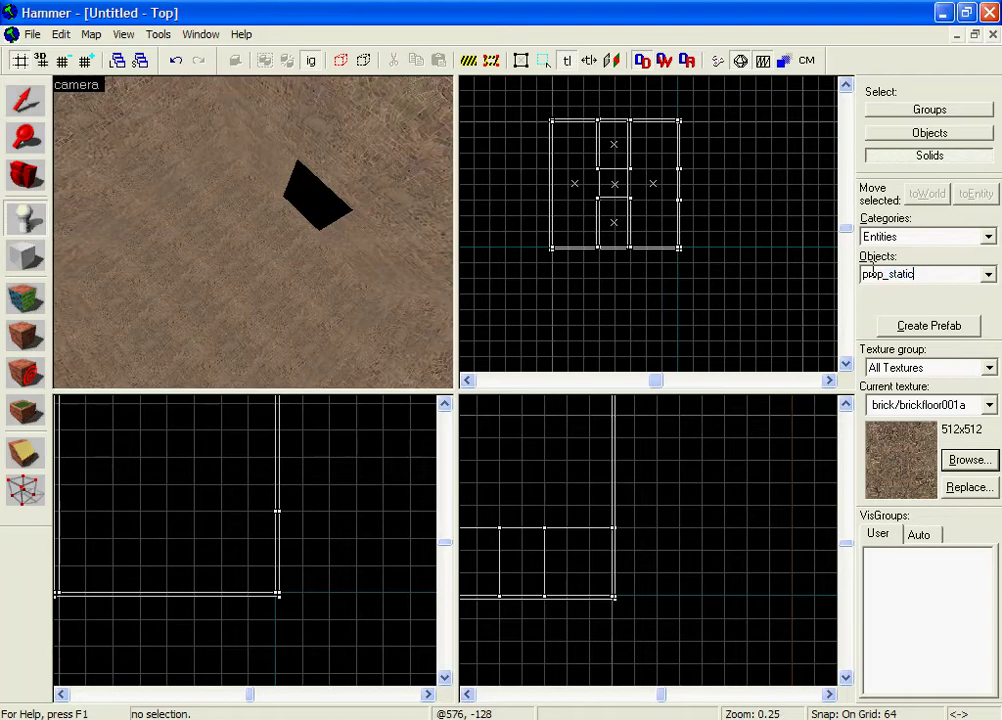
type("z")
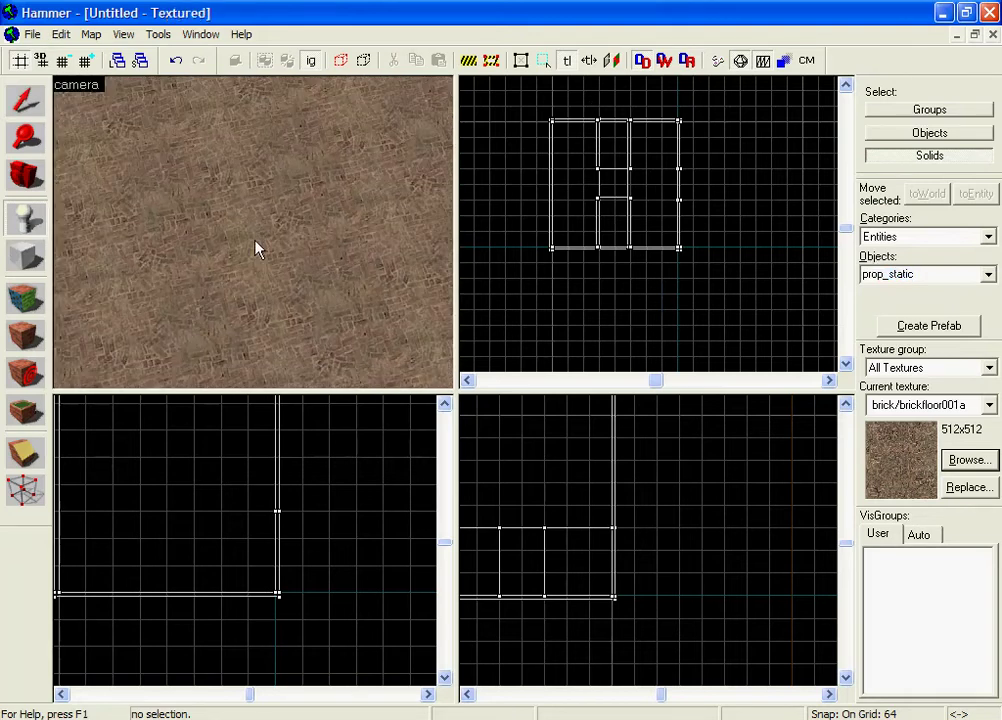
left_click(256, 249)
left_click(25, 100)
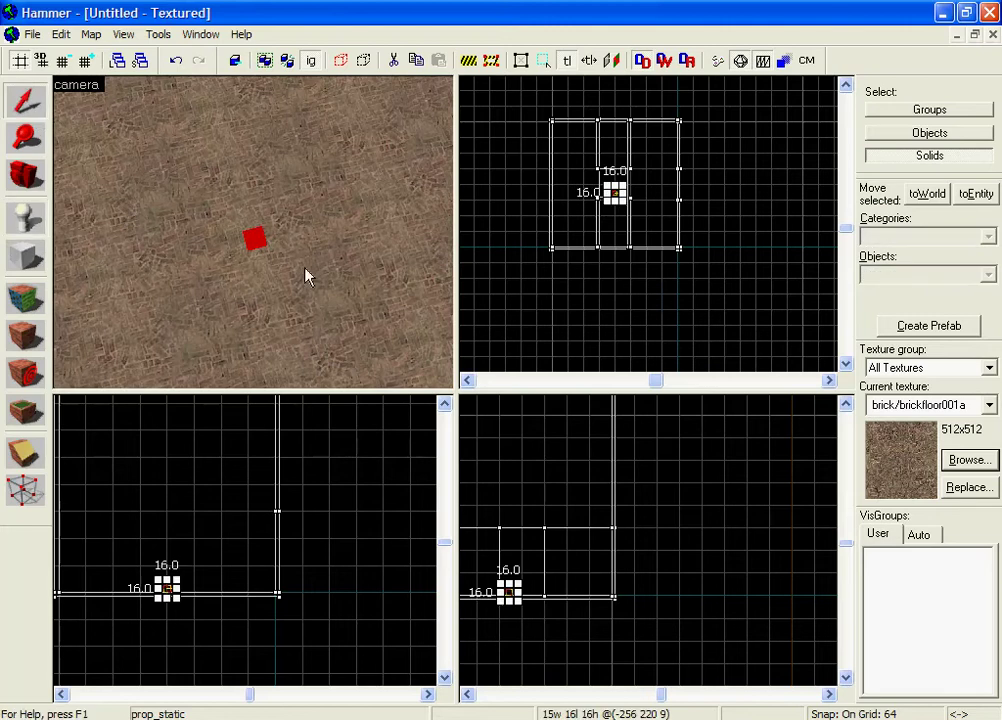
Open the prop's World Model selection and filter the available models by "ladder".
double_click(256, 249)
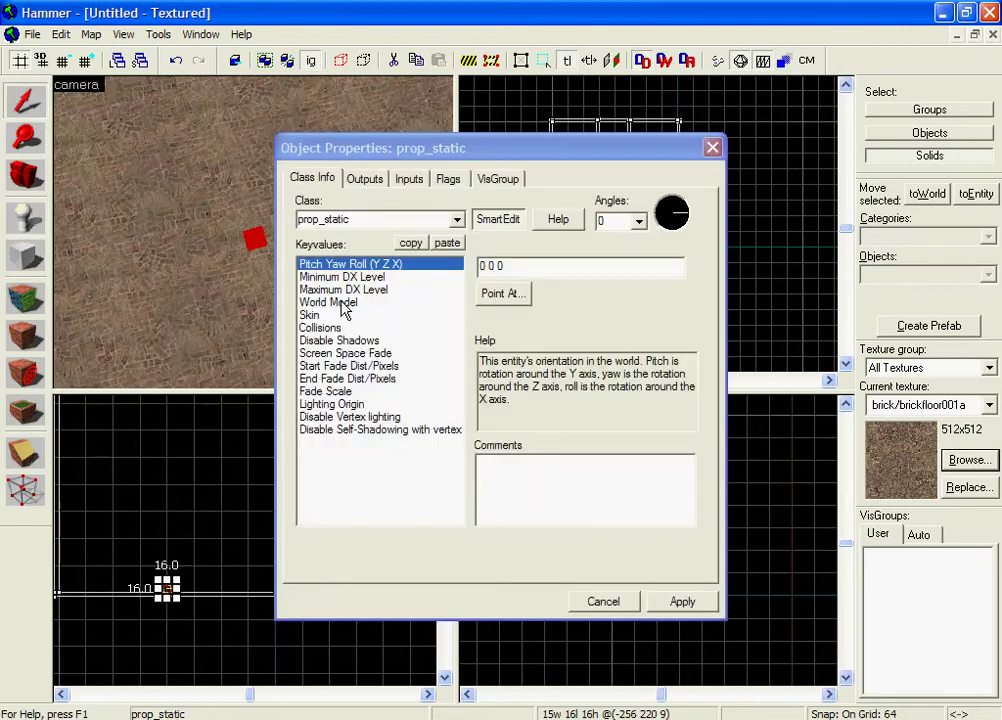
left_click(355, 304)
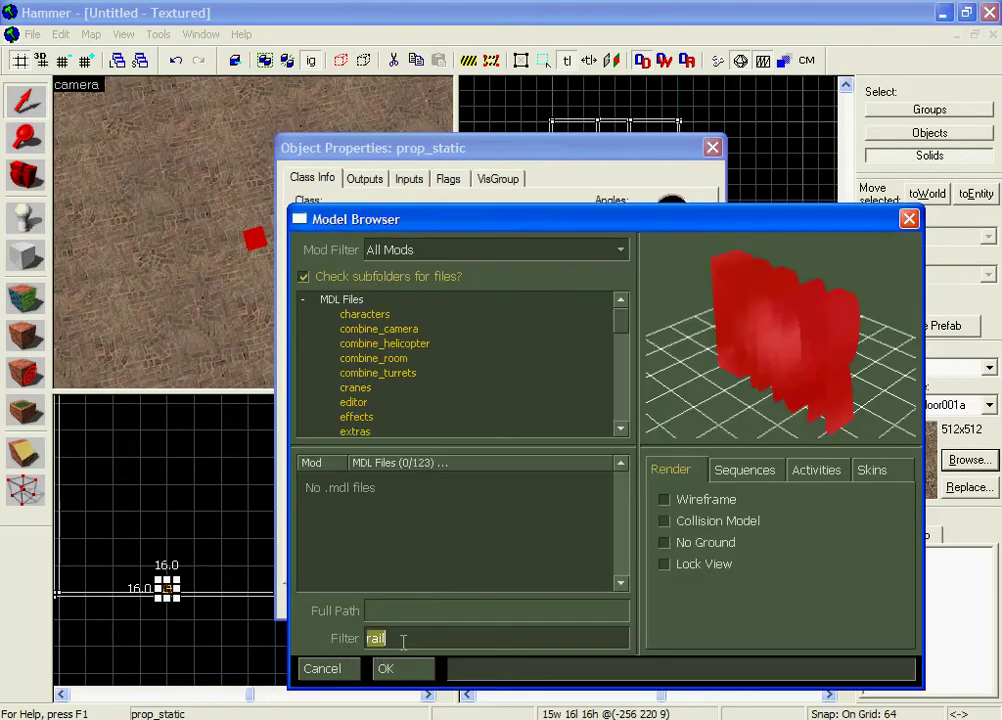
key("BackSpace")
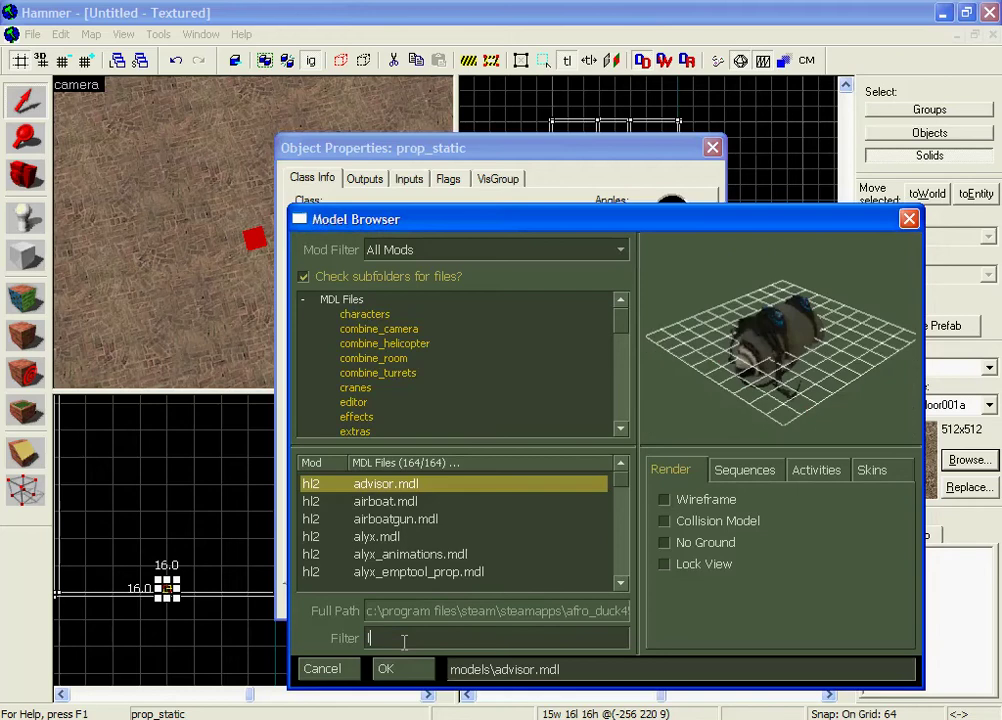
type("ladder")
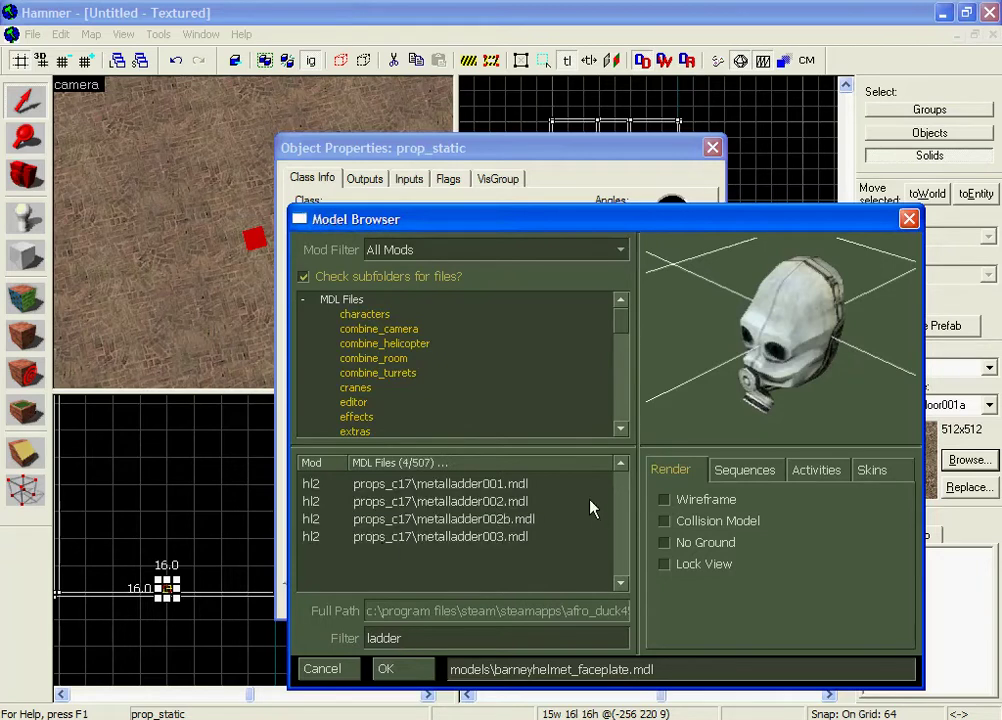
Preview the metal ladder models and apply props_c17/metalladder003.mdl as the prop's world model.
left_click(588, 487)
key("Down")
key("Down")
key("Down")
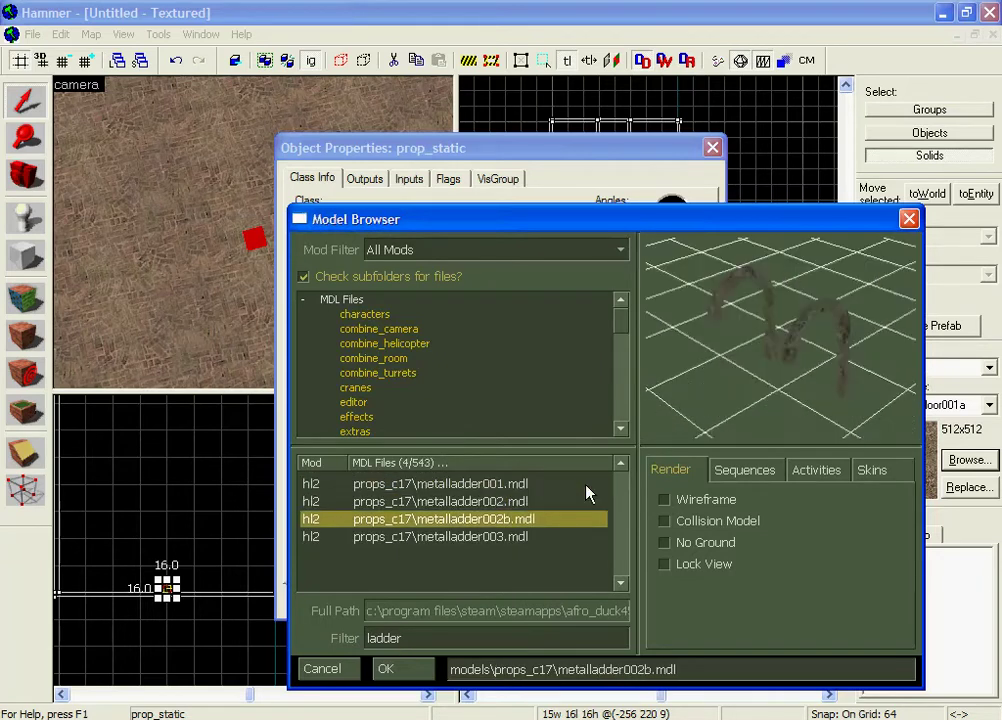
key("Up")
key("Down")
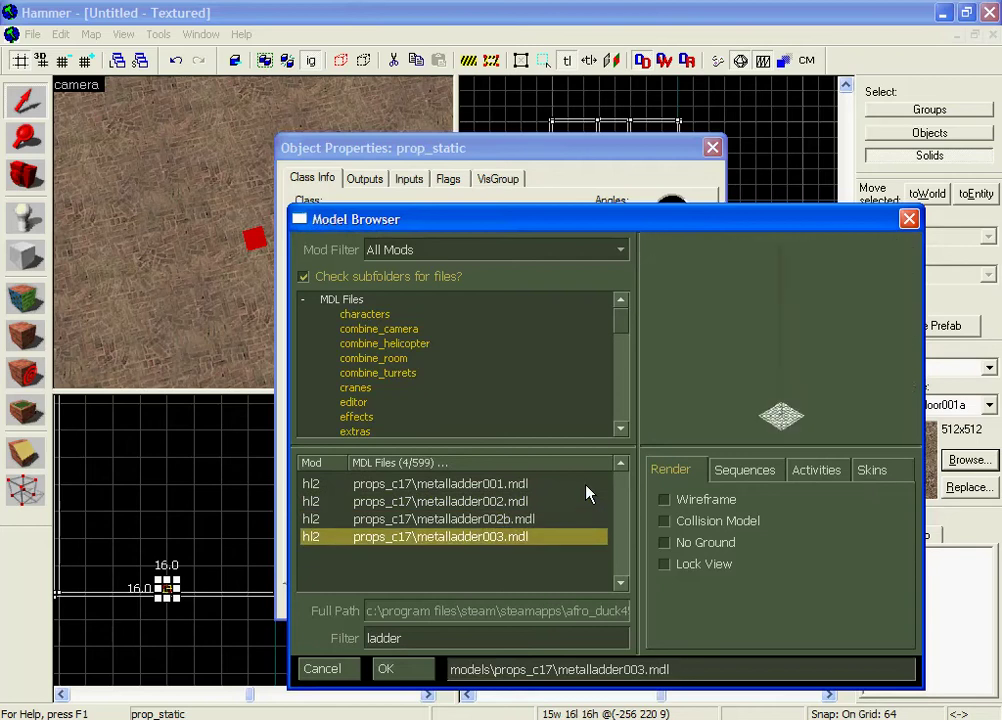
left_click(413, 669)
left_click(666, 608)
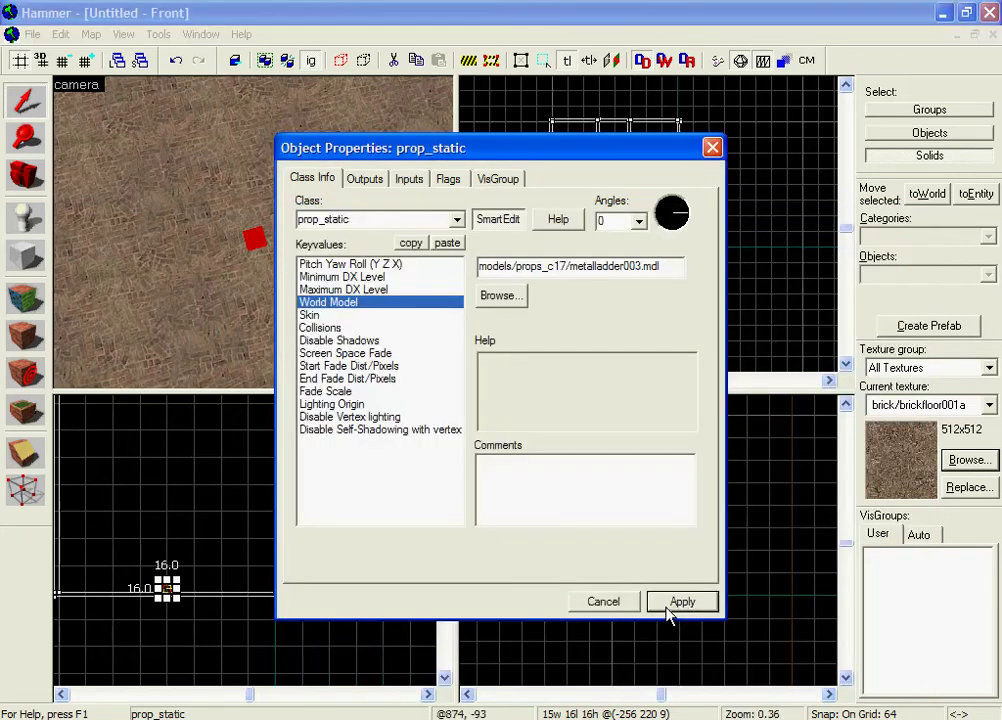
left_click(624, 607)
Raise the ladder until its top is just below the roof, shifting it 64 units toward the roof opening's edge.
key("z")
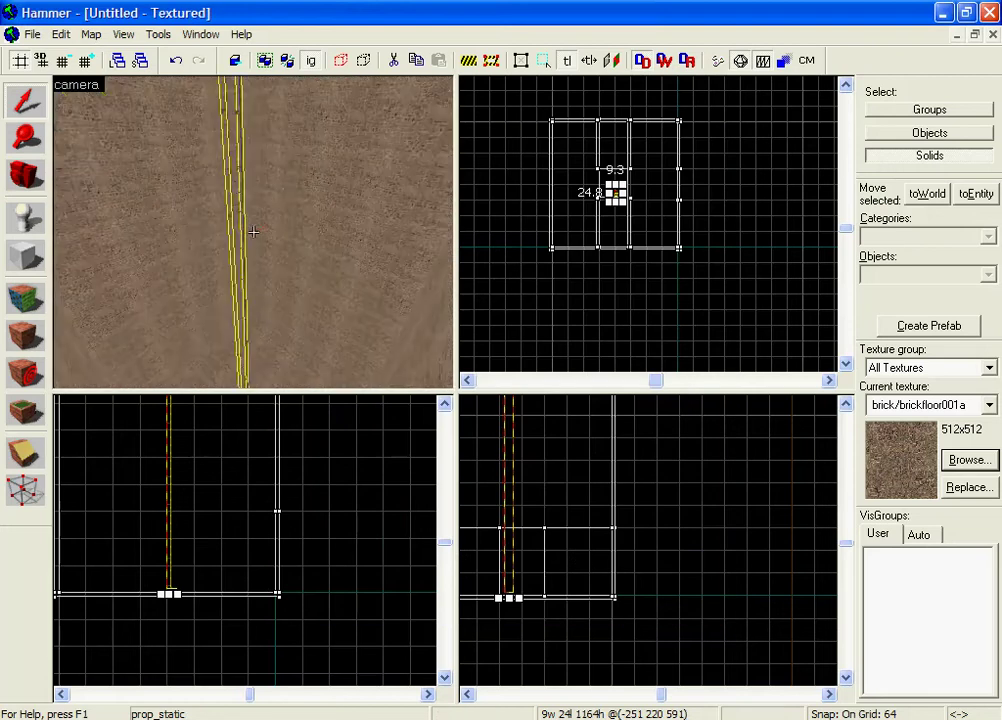
key("w")
key("z")
scroll(284, 599, "down", 3)
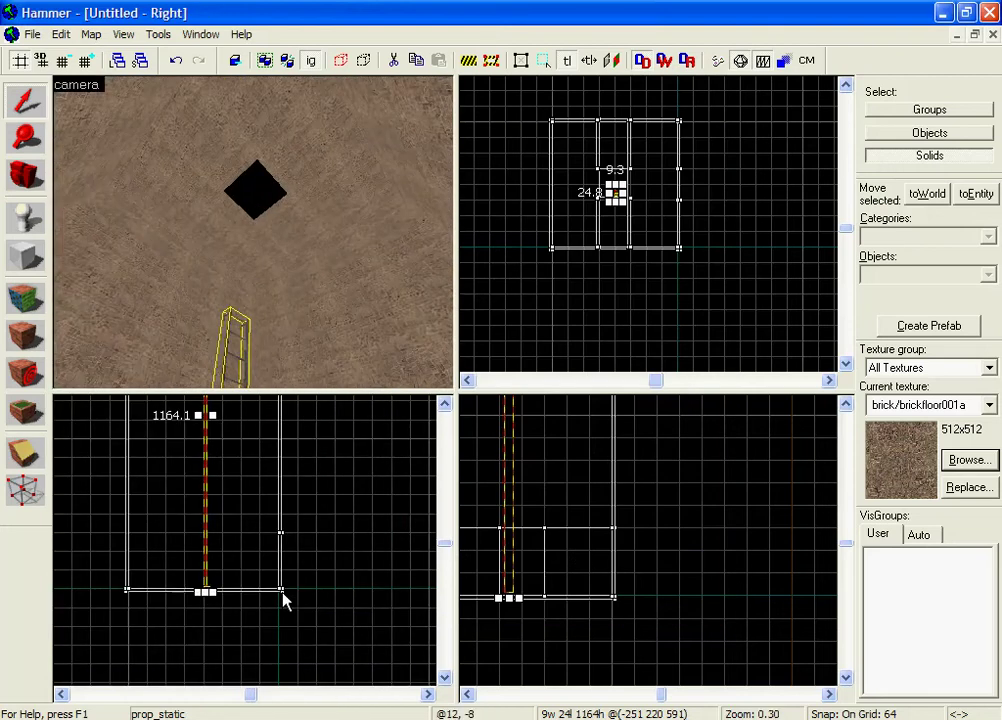
middle_click_drag(254, 549, 258, 626)
middle_click_drag(228, 479, 227, 640)
scroll(243, 605, "up", 3)
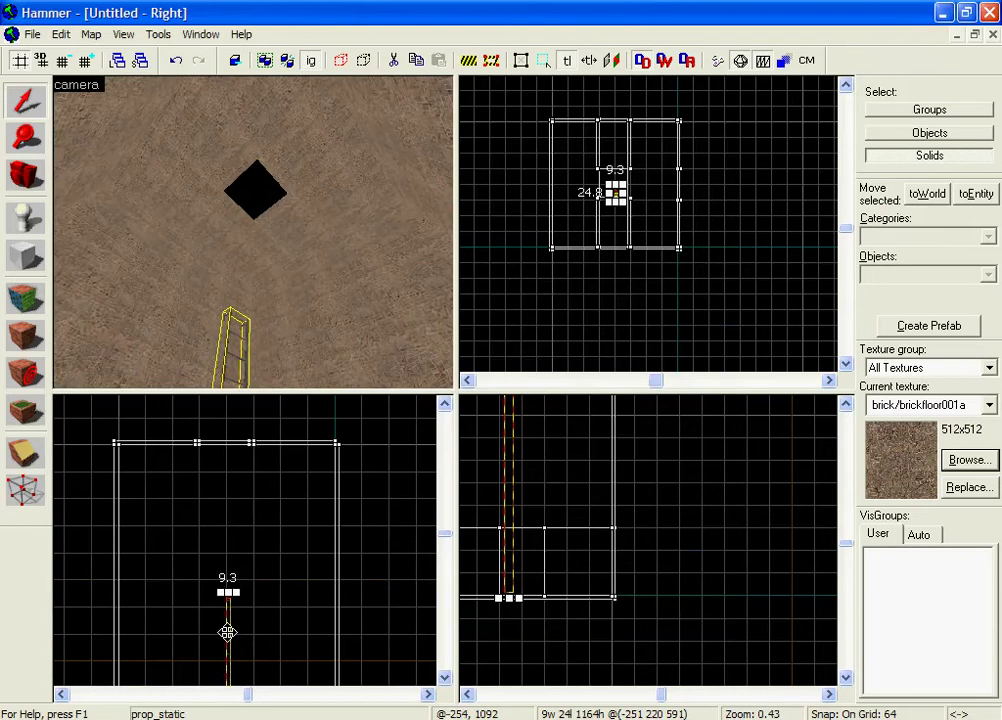
left_click_drag(227, 632, 255, 499)
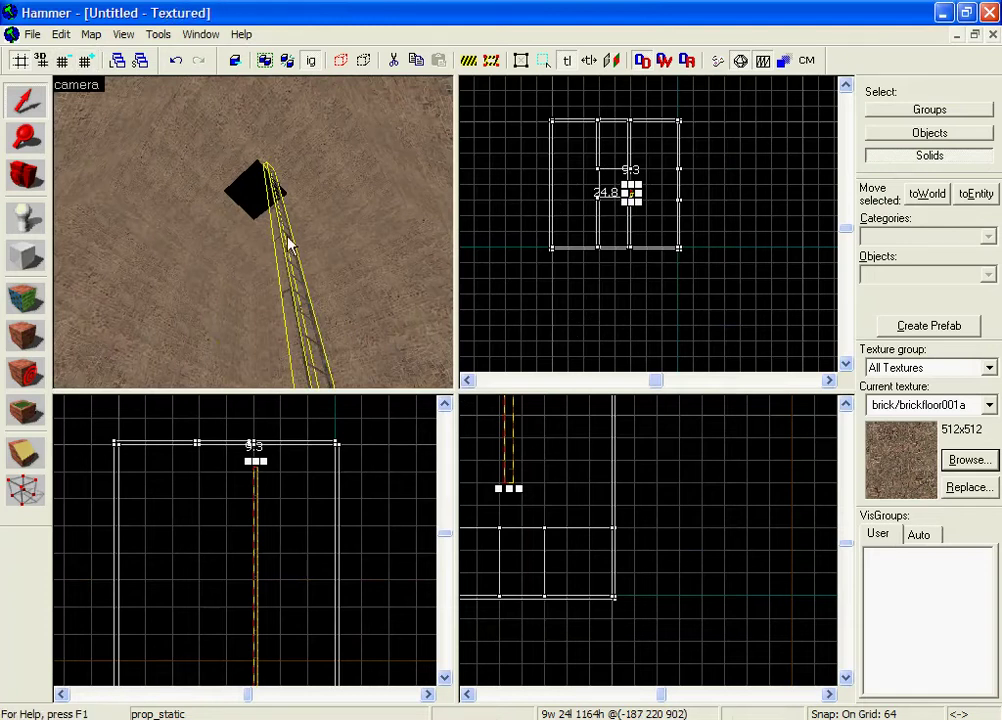
Reduce the grid snap to 8 units and raise the ladder's top to roof level against the opening's edge.
key("[")
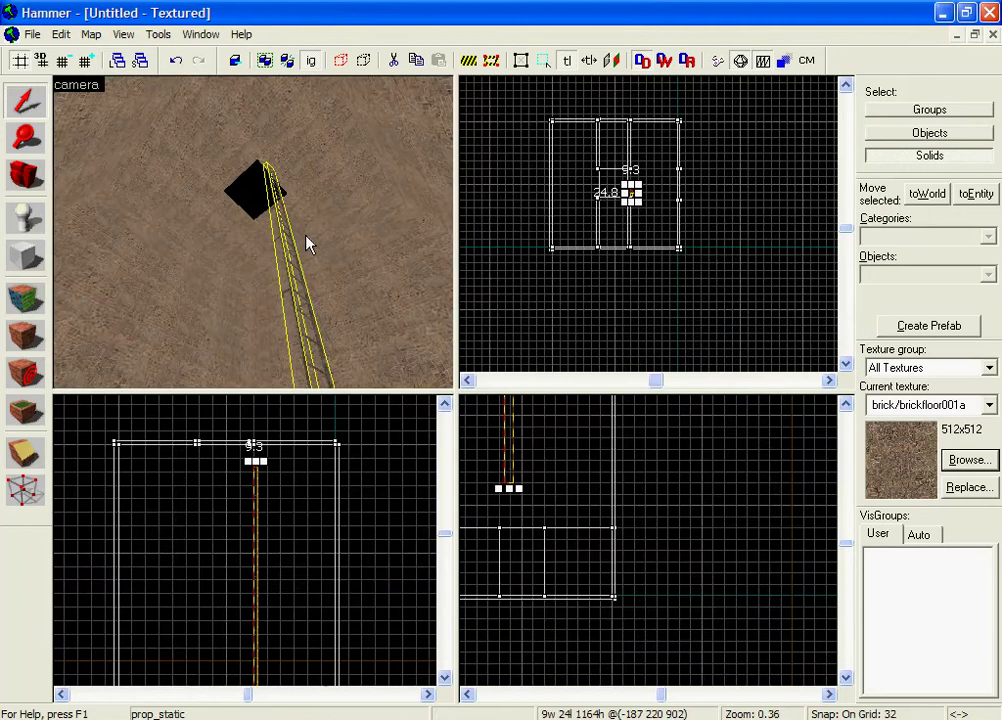
key("bracketleft")
key("bracketleft")
key("bracketleft")
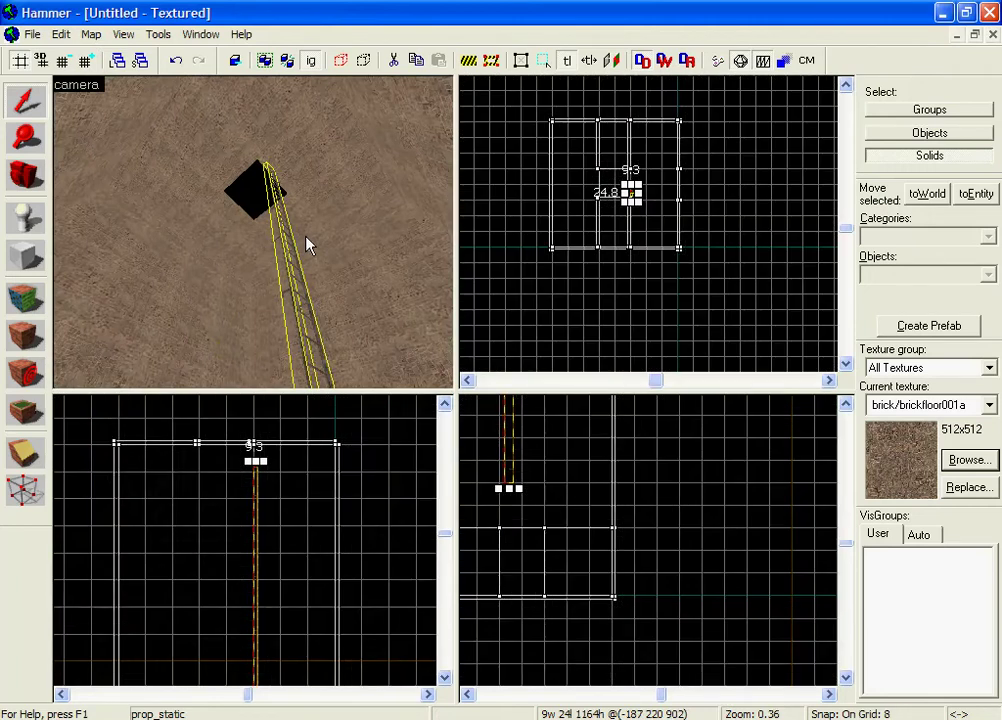
scroll(262, 500, "up", 6)
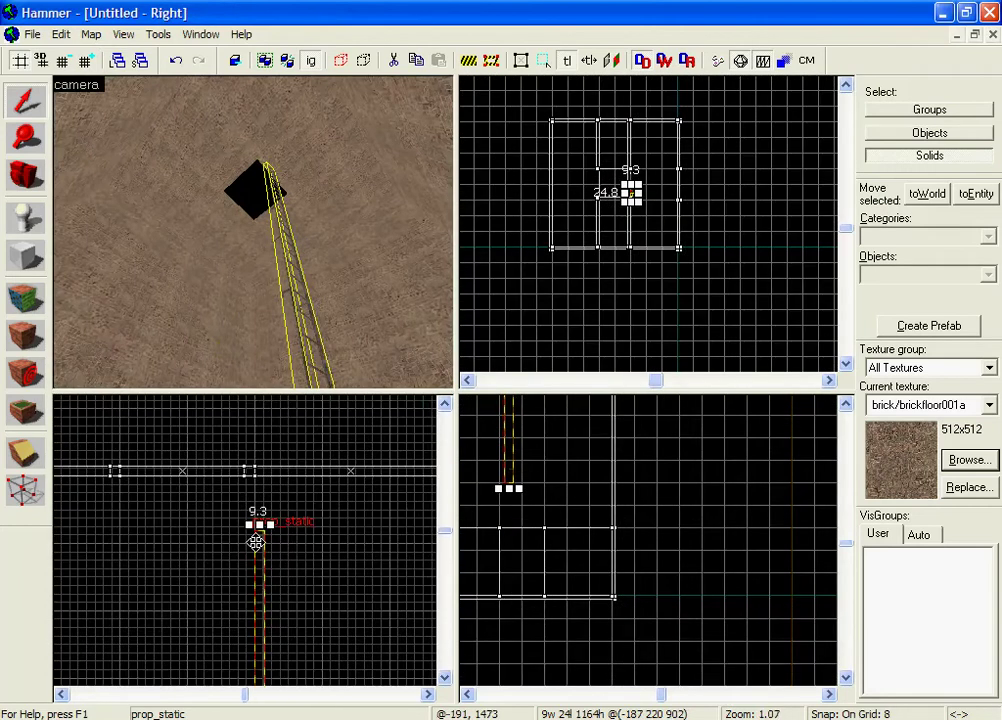
left_click(258, 536)
left_click_drag(258, 536, 241, 468)
scroll(254, 232, "up", 5)
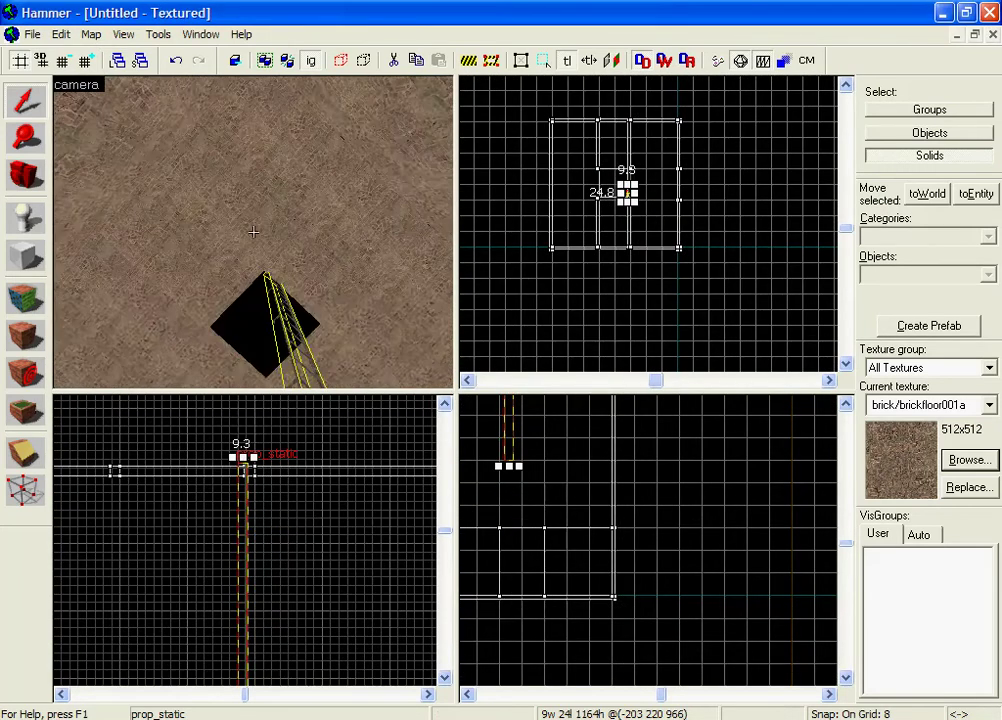
Slide the ladder along the roof opening's edge to about the edge's middle.
scroll(254, 232, "down", 5)
scroll(625, 198, "up", 5)
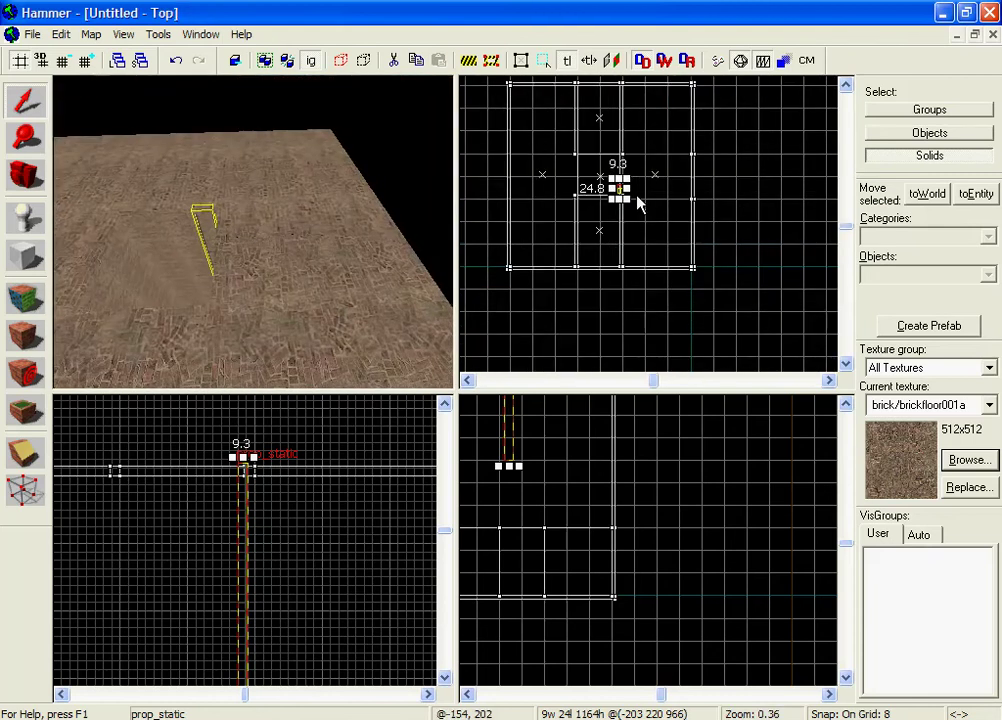
scroll(615, 196, "up", 3)
left_click_drag(606, 186, 604, 128)
left_click(649, 161)
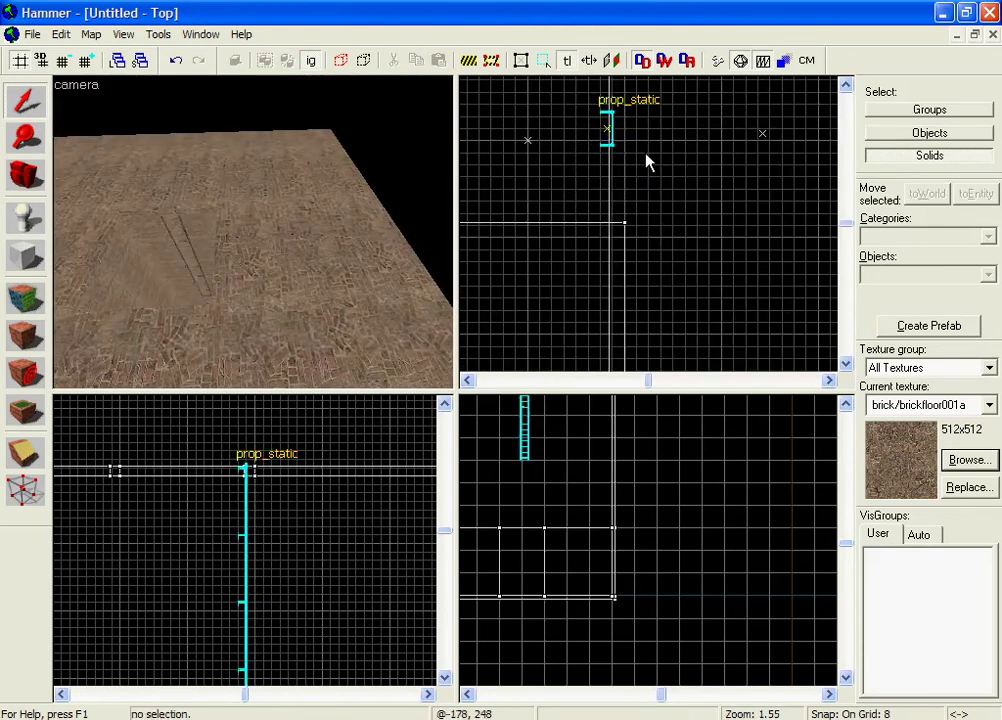
Check the ladder from inside the shaft and move it across to the opposite edge of the roof opening.
scroll(254, 232, "up", 2)
scroll(266, 226, "up", 4)
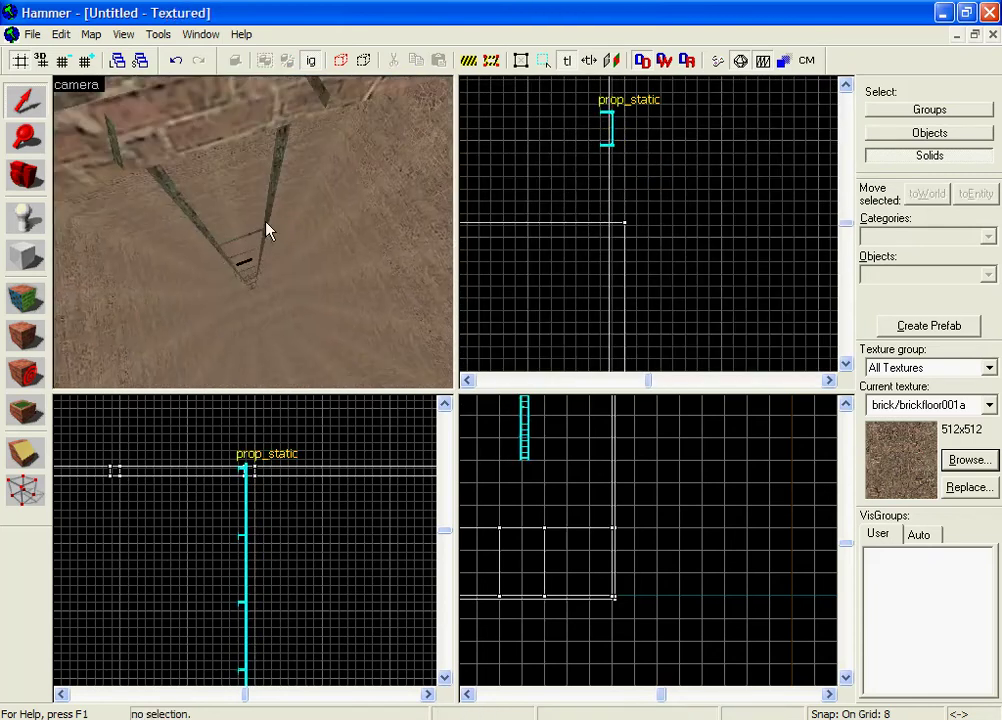
left_click(266, 226)
key("a")
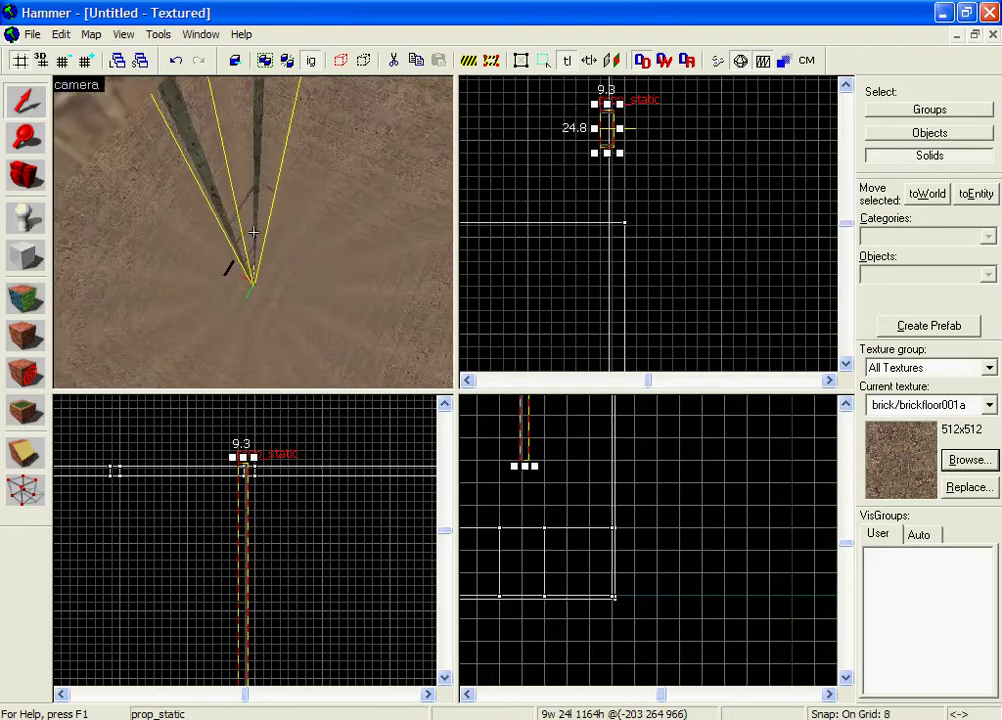
key("s")
key("z")
scroll(608, 188, "down", 1)
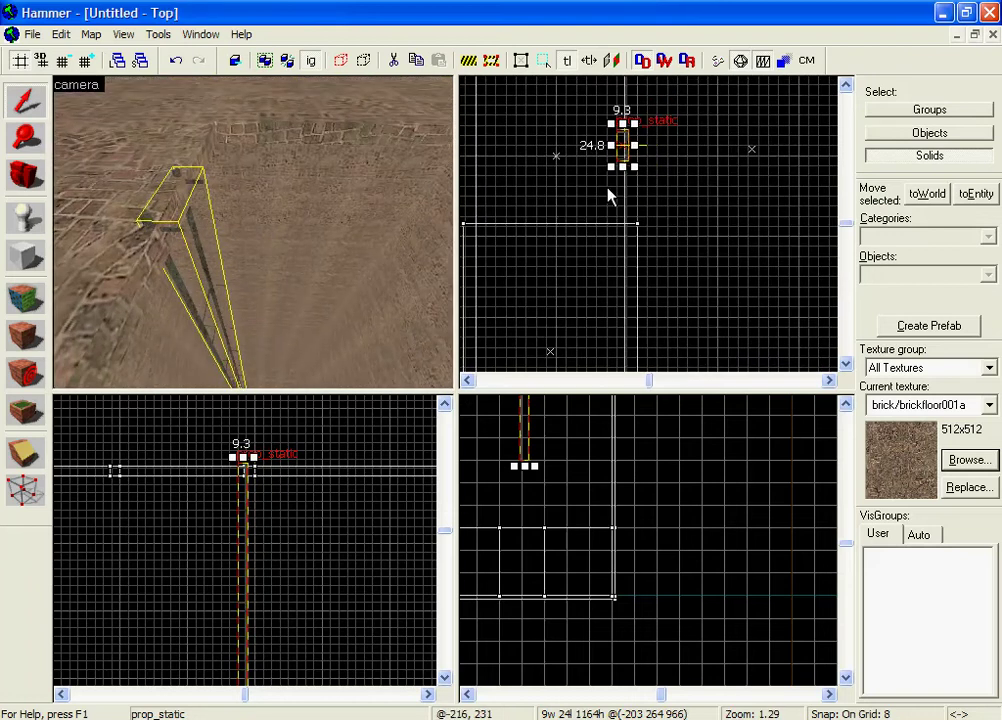
middle_click_drag(608, 188, 666, 200)
left_click_drag(679, 168, 537, 171)
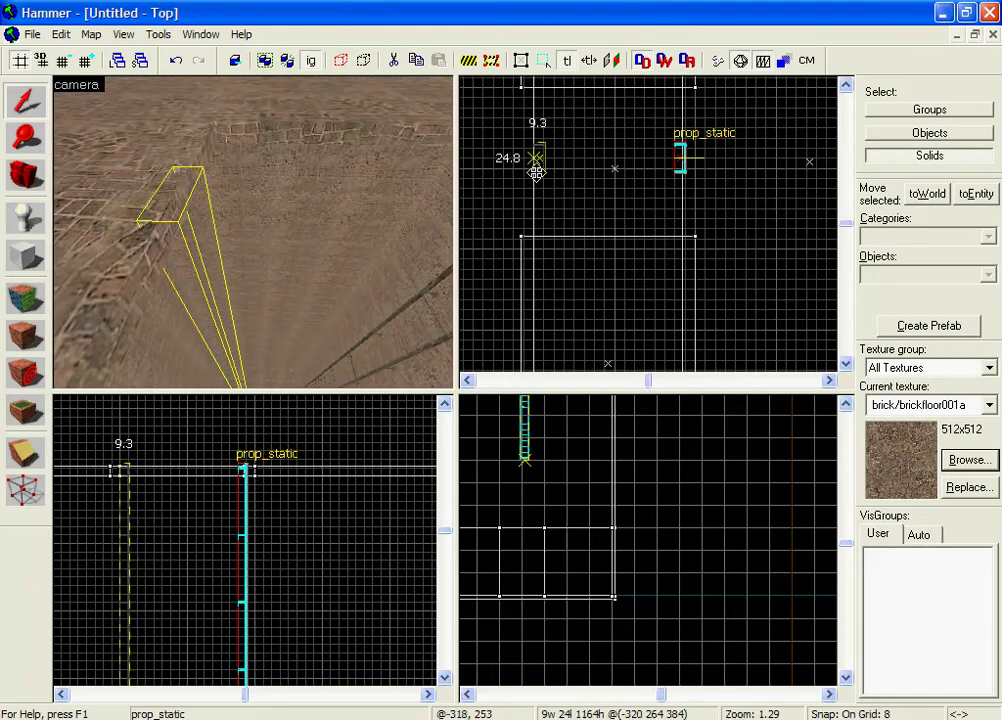
Select the ladder at its new edge and examine it from the roof opening down into the building.
left_click(265, 374)
key("z")
key("z")
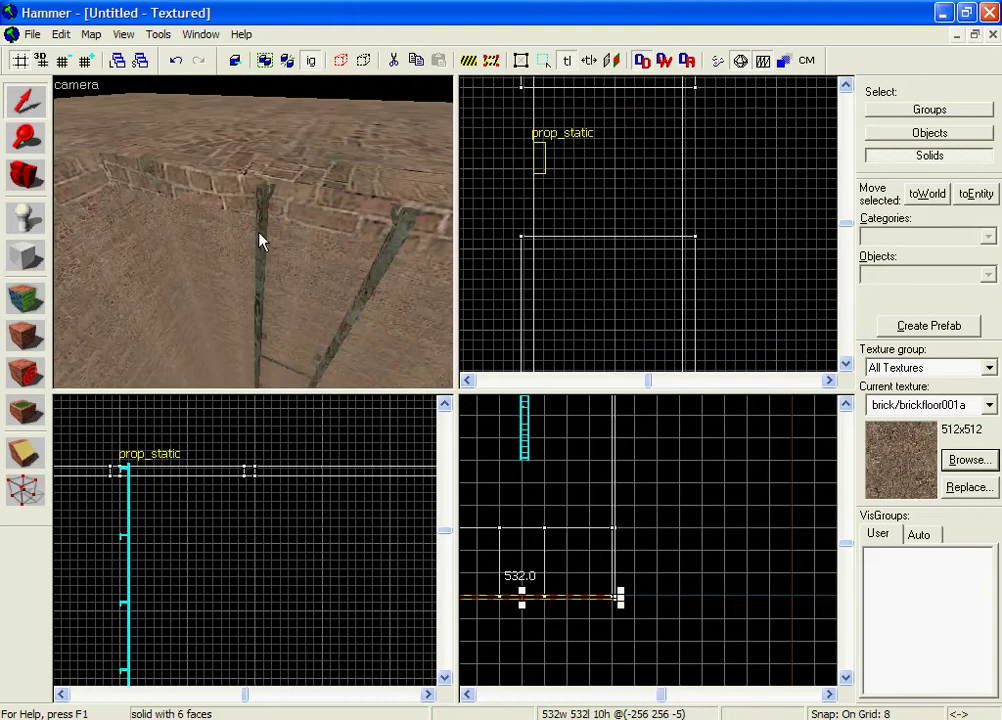
left_click(258, 232)
key("z")
key("w")
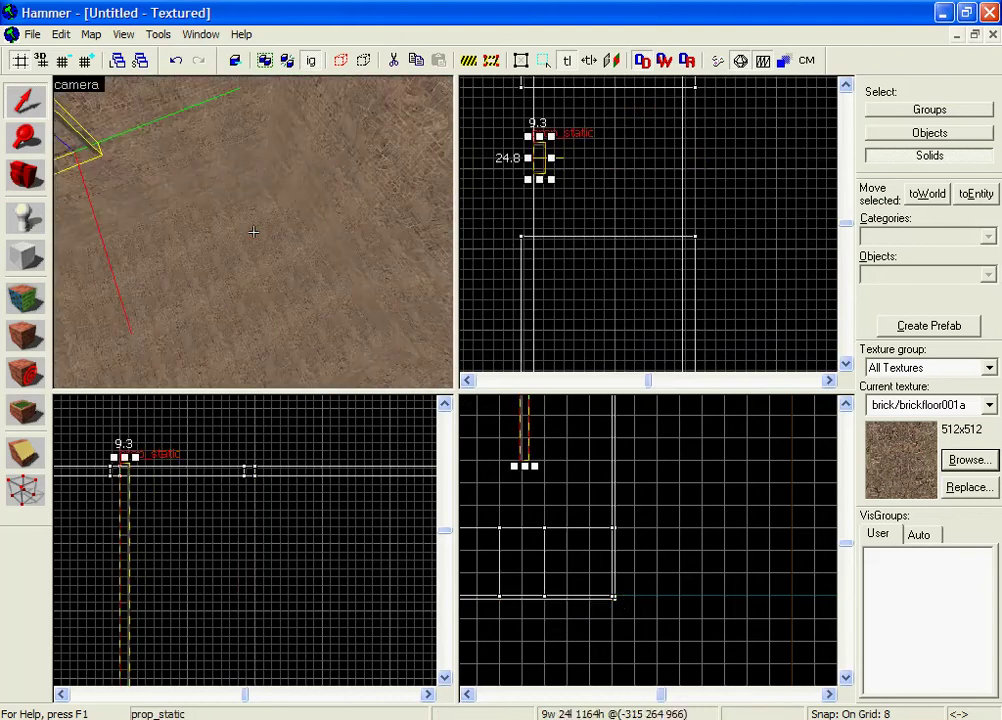
Place a new prop_static entity in line with the ladder, just below its lower end.
key("z")
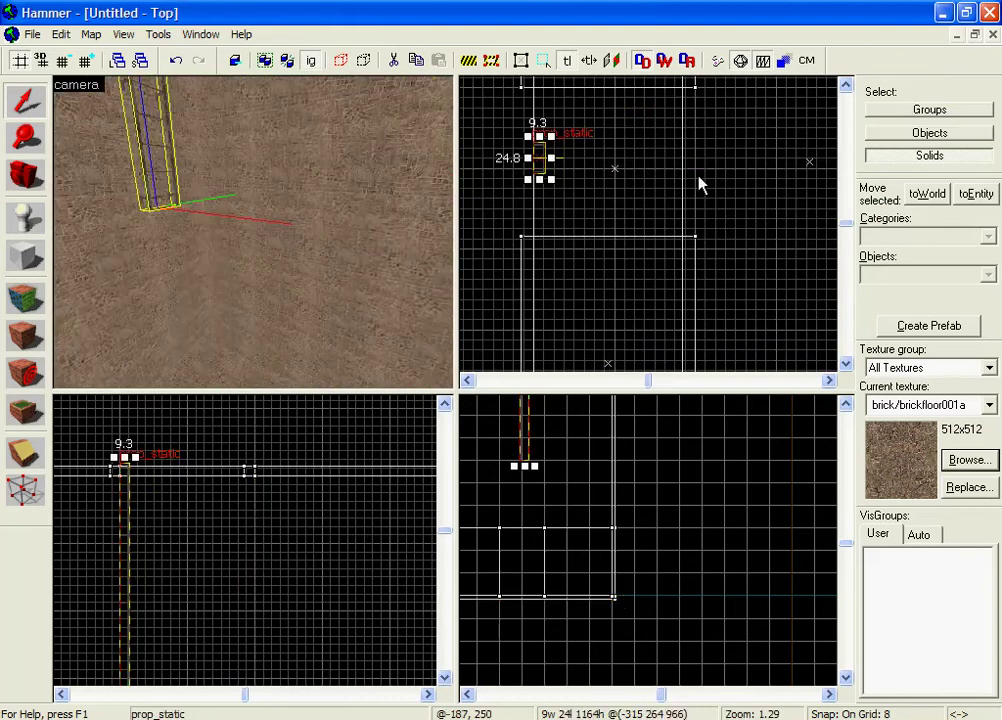
left_click(650, 190)
key("z")
left_click(30, 222)
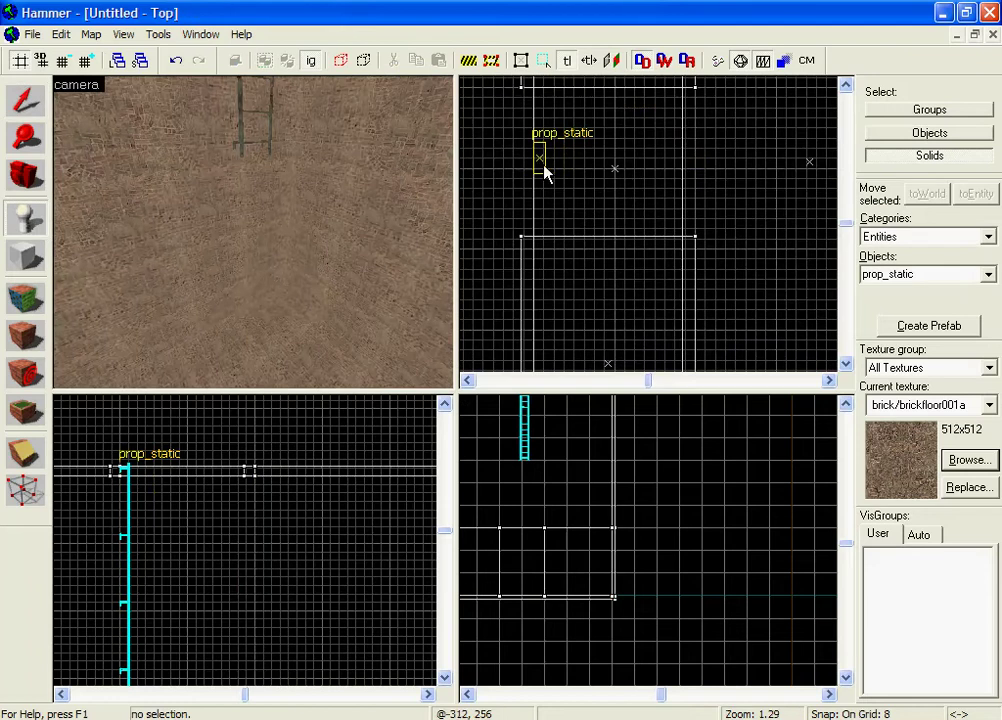
scroll(543, 168, "up", 3)
left_click(542, 152)
scroll(262, 440, "down", 4)
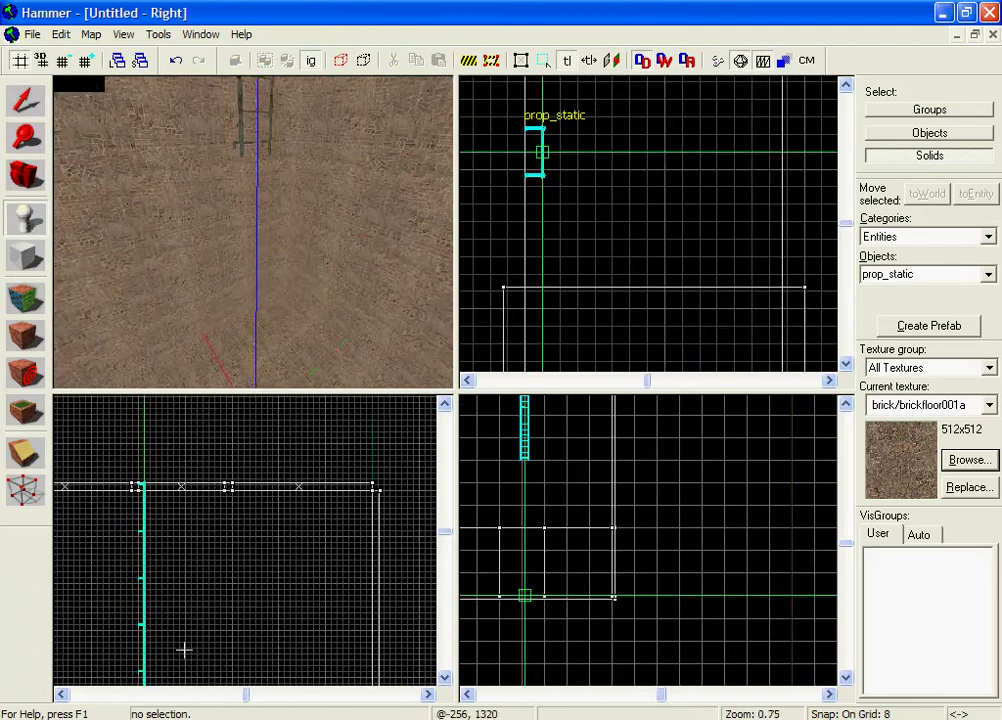
left_click_drag(195, 633, 259, 573)
scroll(229, 522, "up", 1)
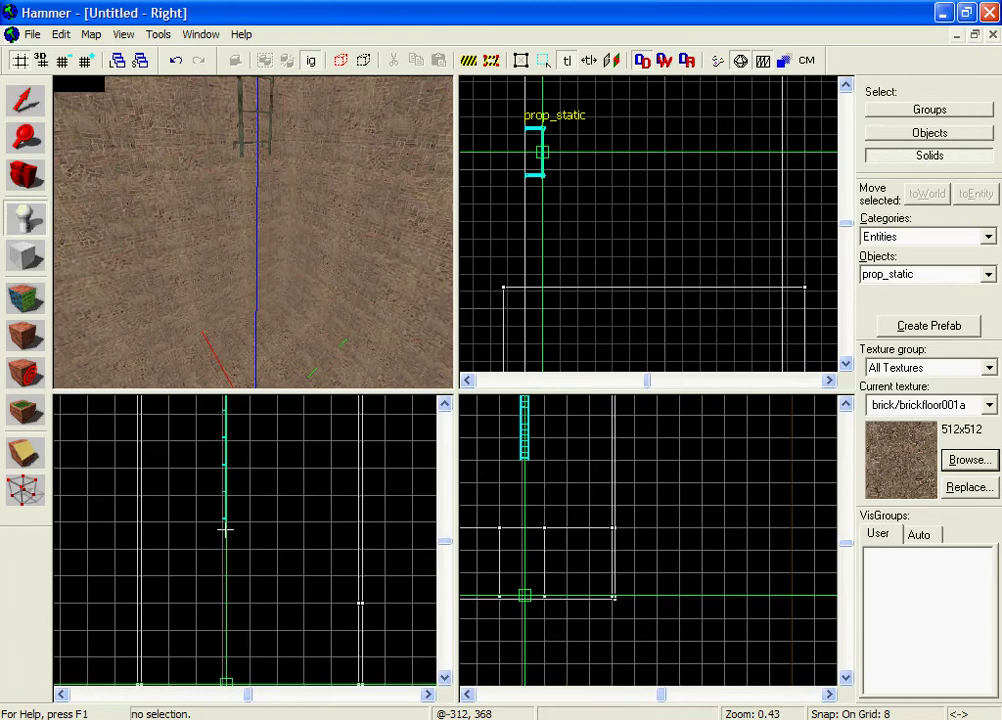
right_click(225, 530)
left_click(262, 540)
left_click(25, 102)
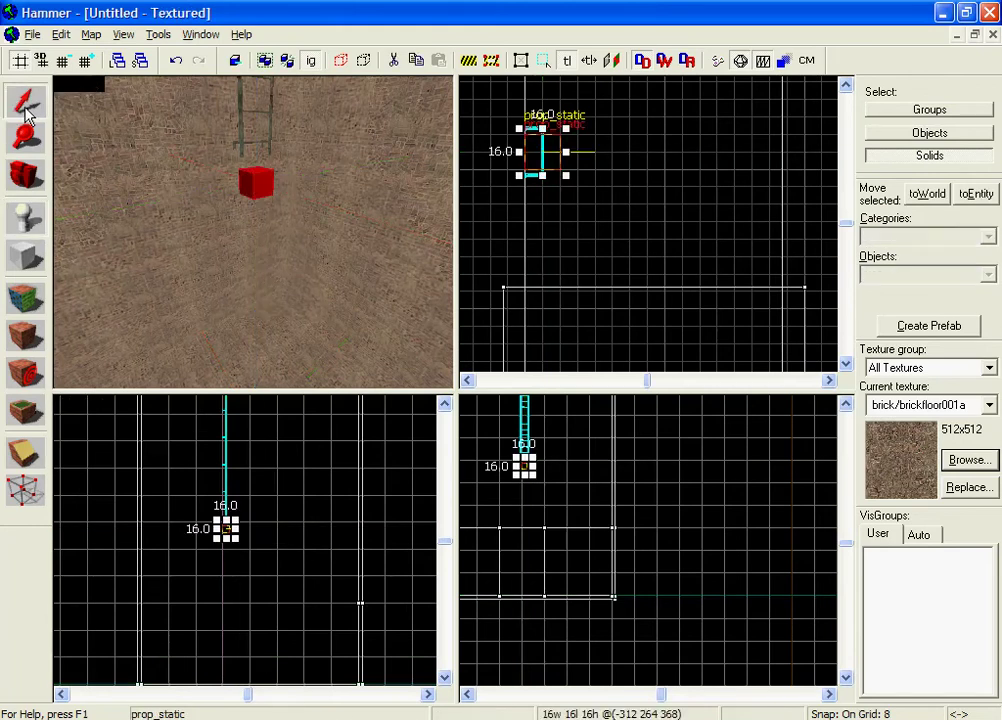
left_click_drag(559, 156, 553, 158)
scroll(575, 204, "up", 1)
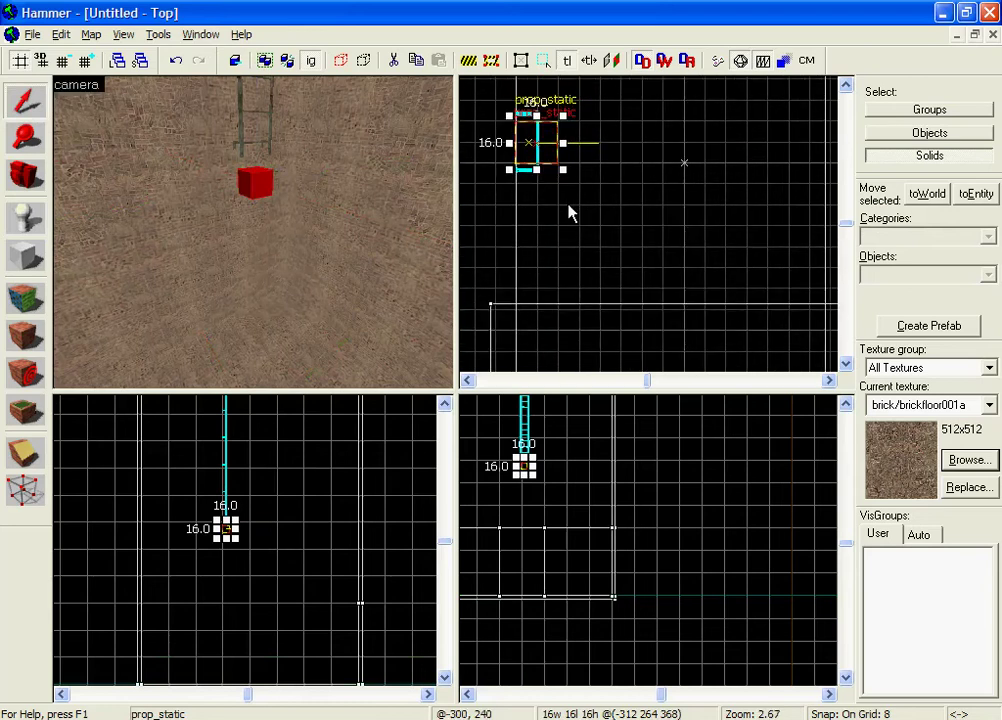
Set the new entity's world model to models/props_c17/metalladder002.mdl, found with the "ladder" filter.
key("alt+Return")
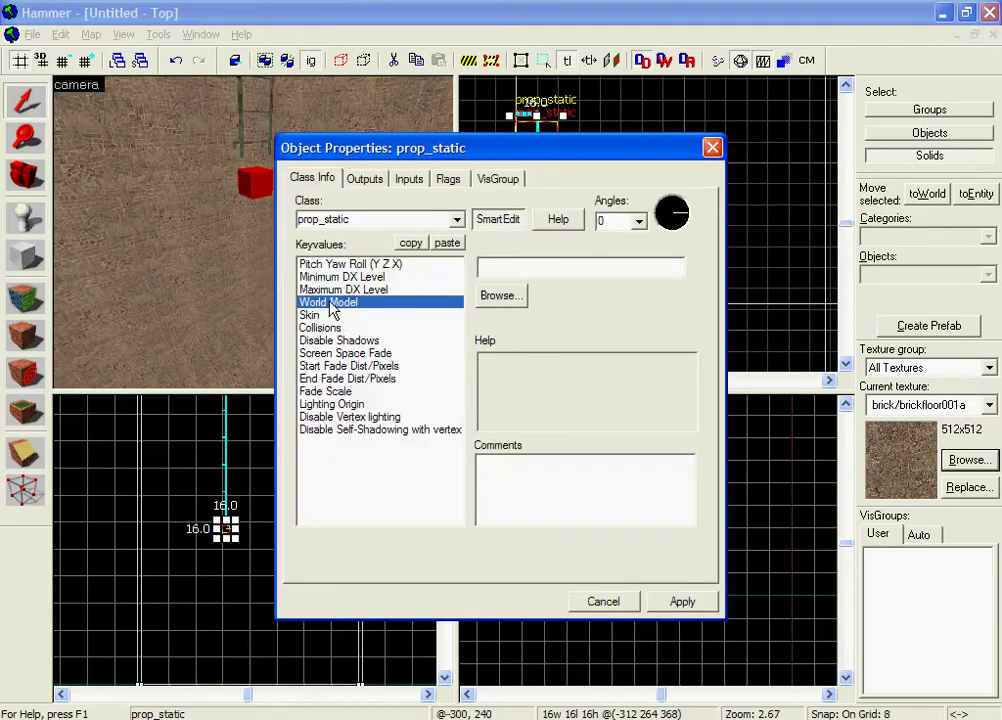
left_click(500, 296)
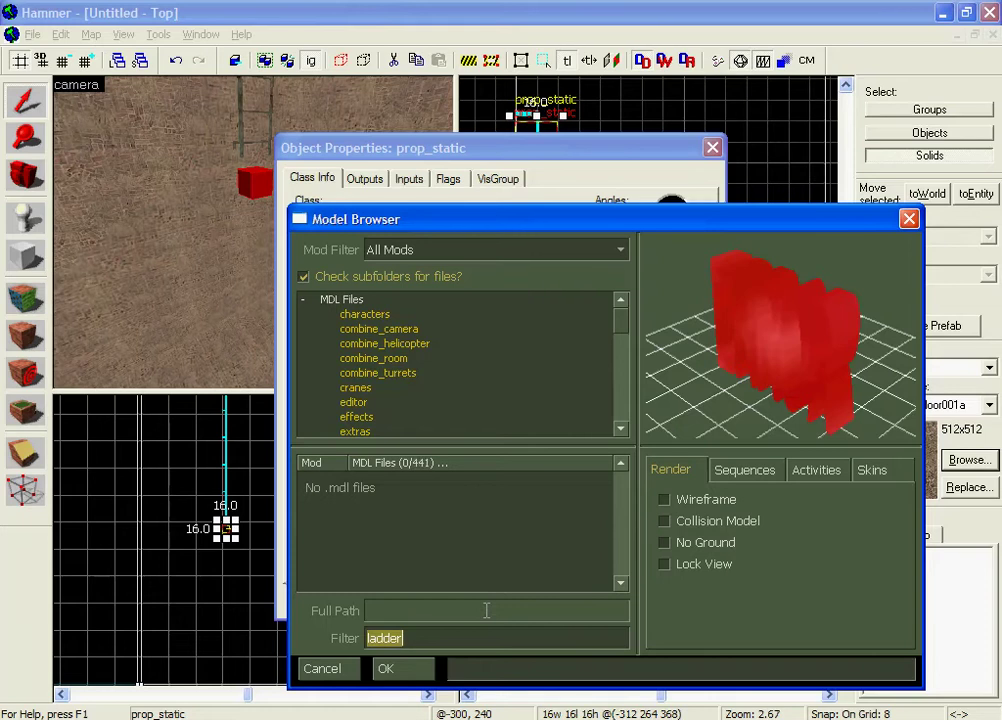
left_click(480, 539)
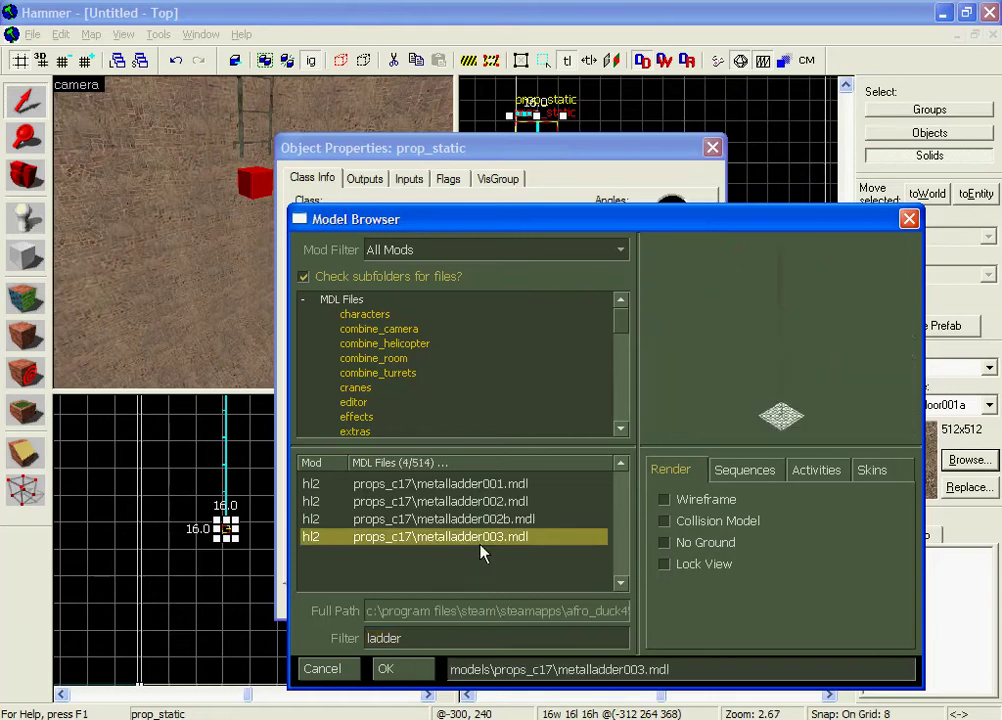
key("Up")
key("Up")
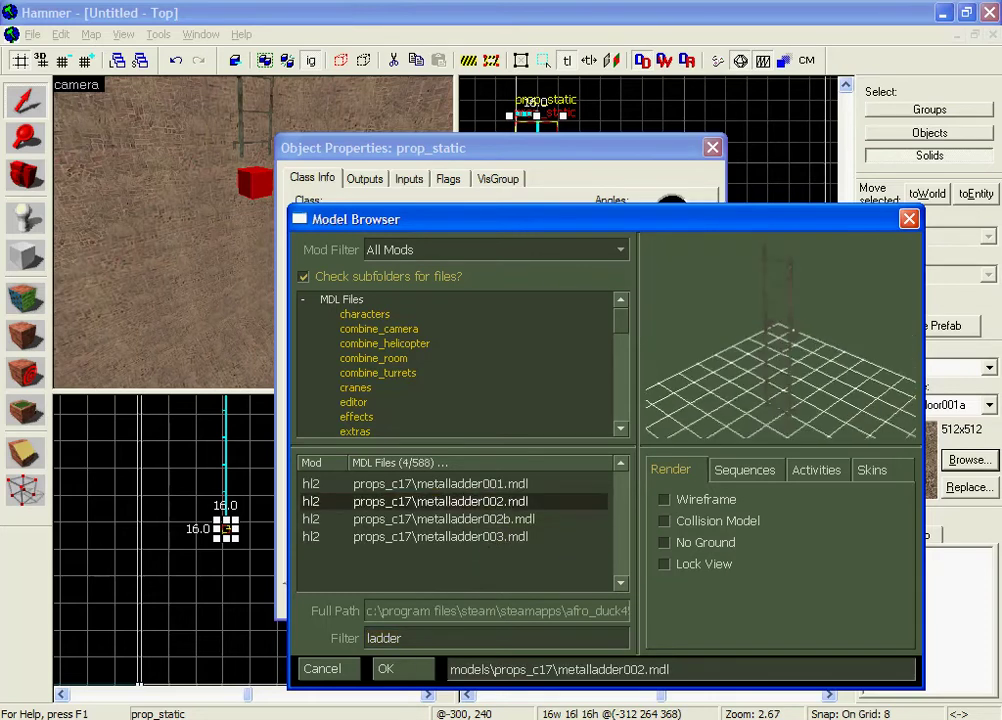
left_click(385, 670)
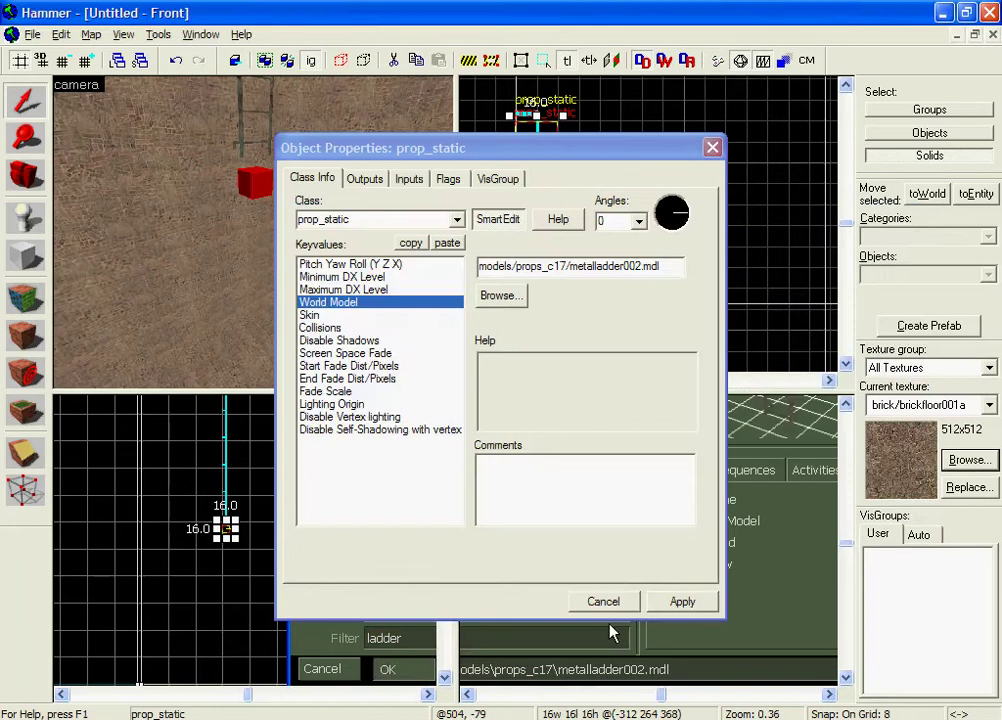
left_click(664, 603)
left_click(620, 606)
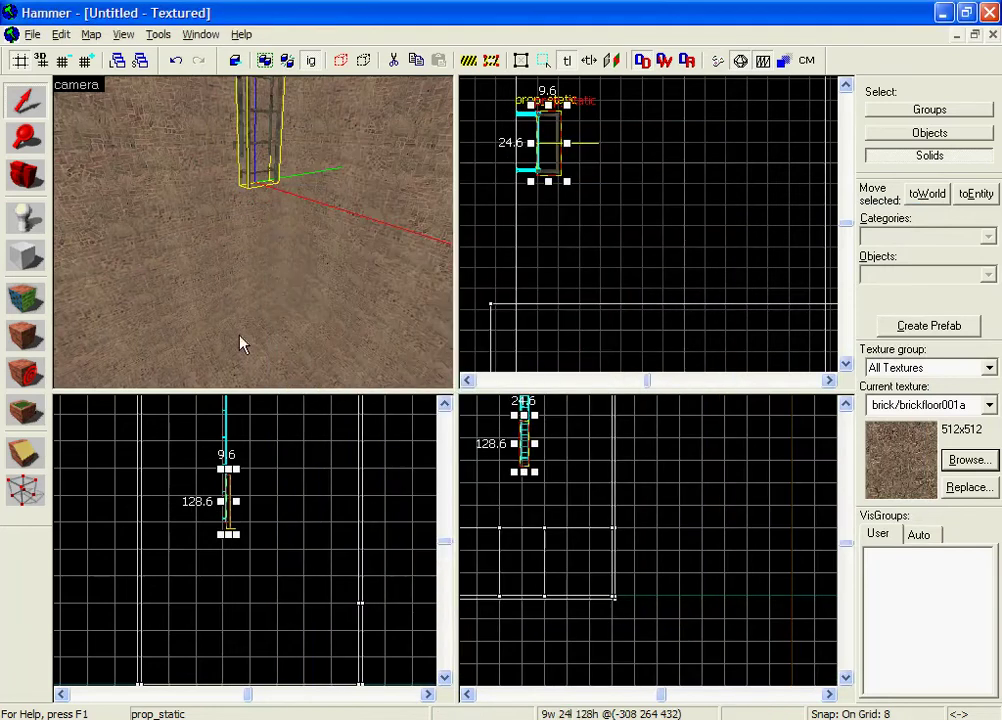
Move the short ladder section against the wall directly beneath the long ladder and line up its side rails with the ladder above.
scroll(282, 503, "up", 3)
left_click_drag(239, 472, 222, 598)
scroll(230, 573, "up", 4)
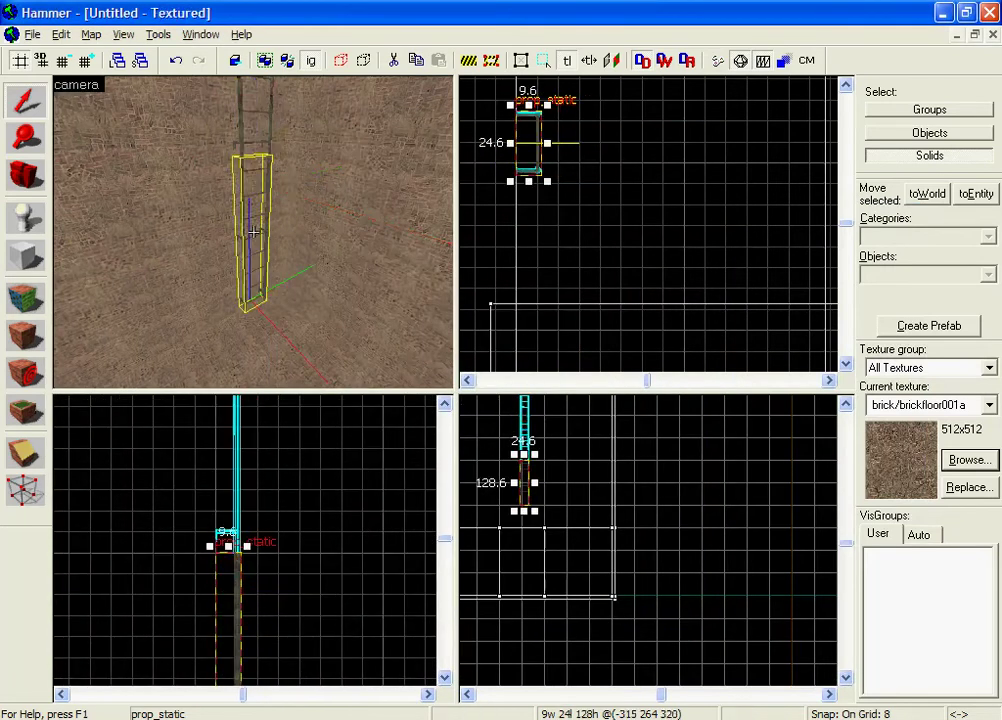
scroll(253, 232, "up", 5)
scroll(541, 482, "up", 3)
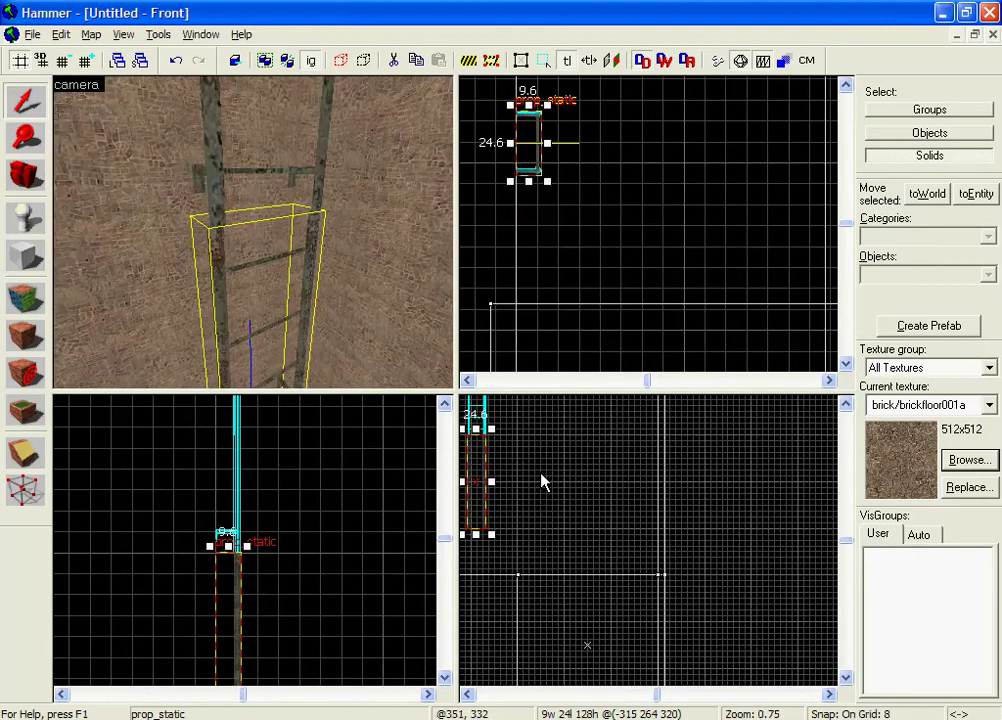
scroll(541, 482, "up", 4)
scroll(590, 480, "up", 3)
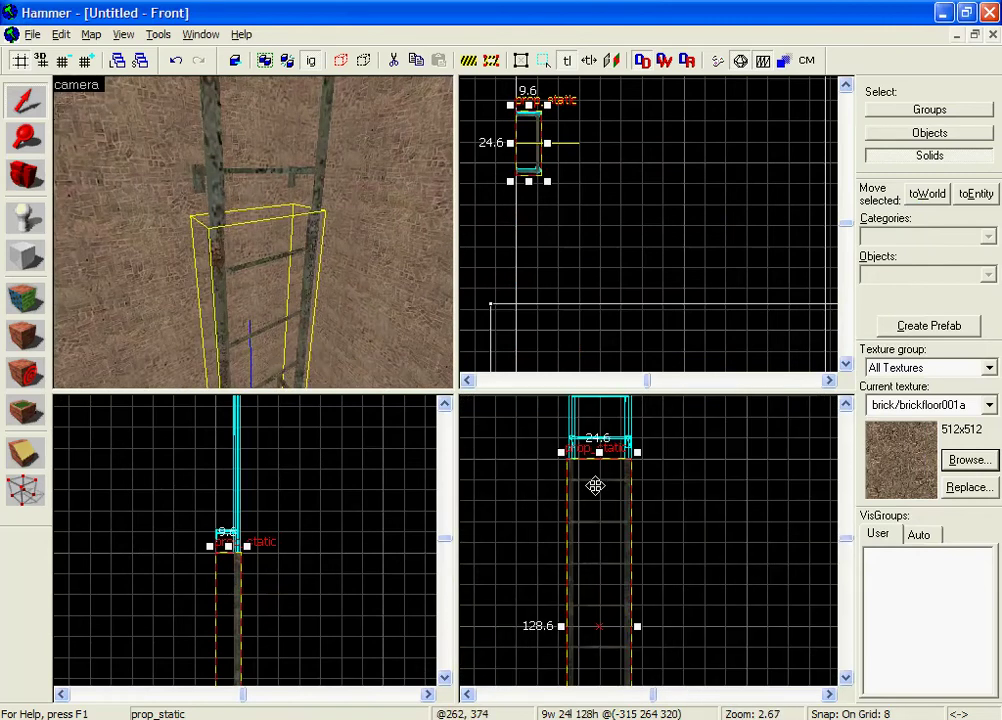
scroll(595, 486, "up", 3)
left_click_drag(608, 487, 588, 472)
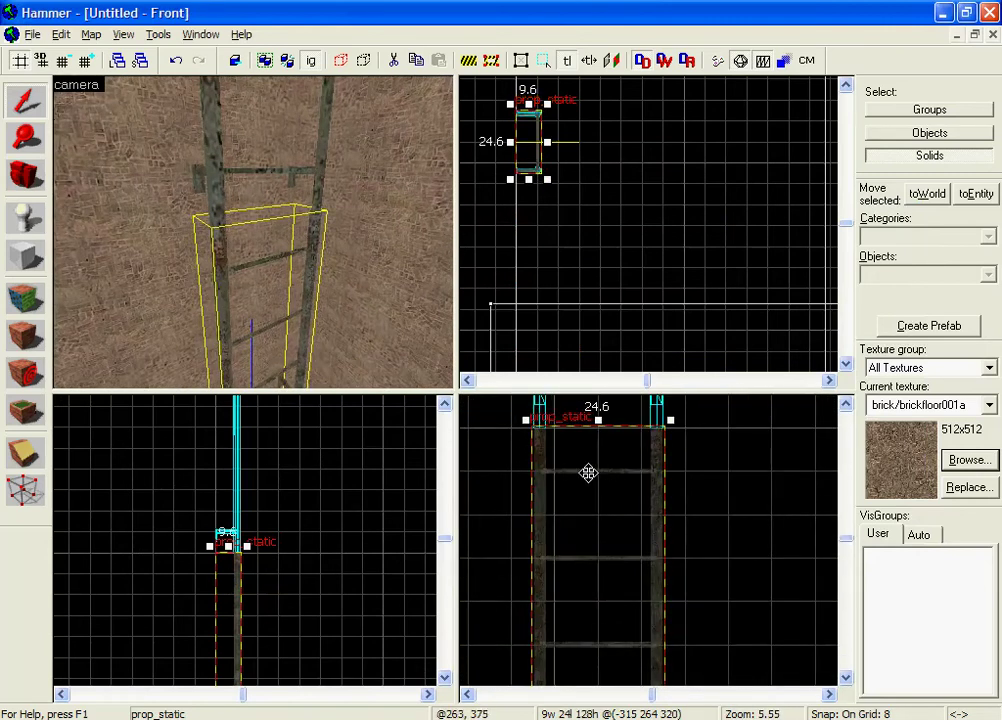
Copy the short ladder section 128 units straight down so that the copy continues directly beneath it.
key("z")
key("s")
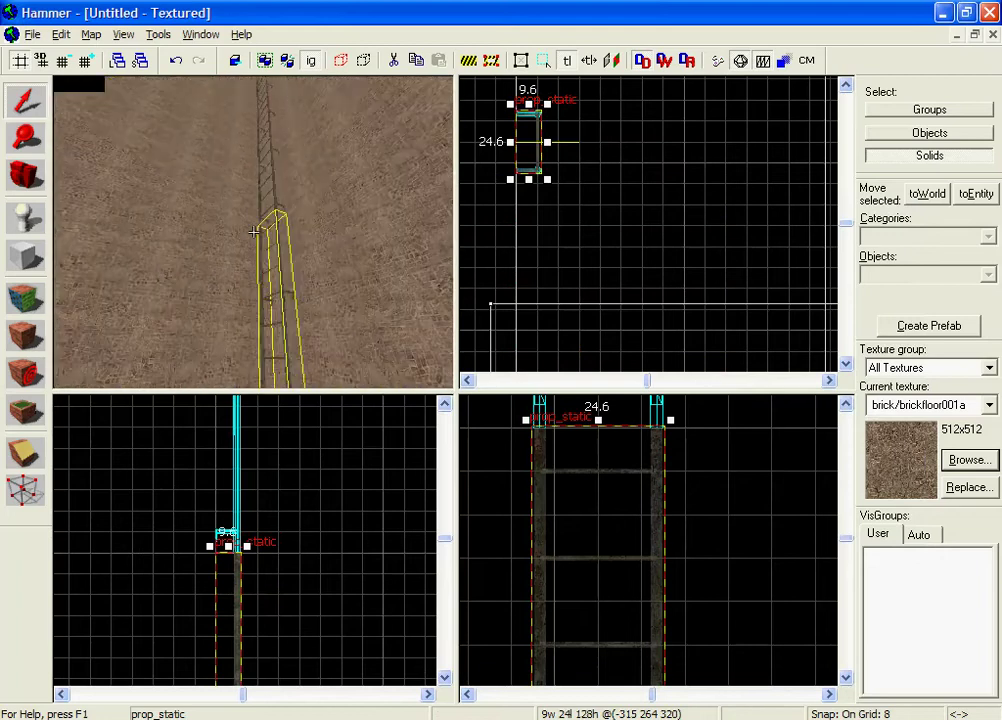
key("z")
scroll(300, 503, "down", 3)
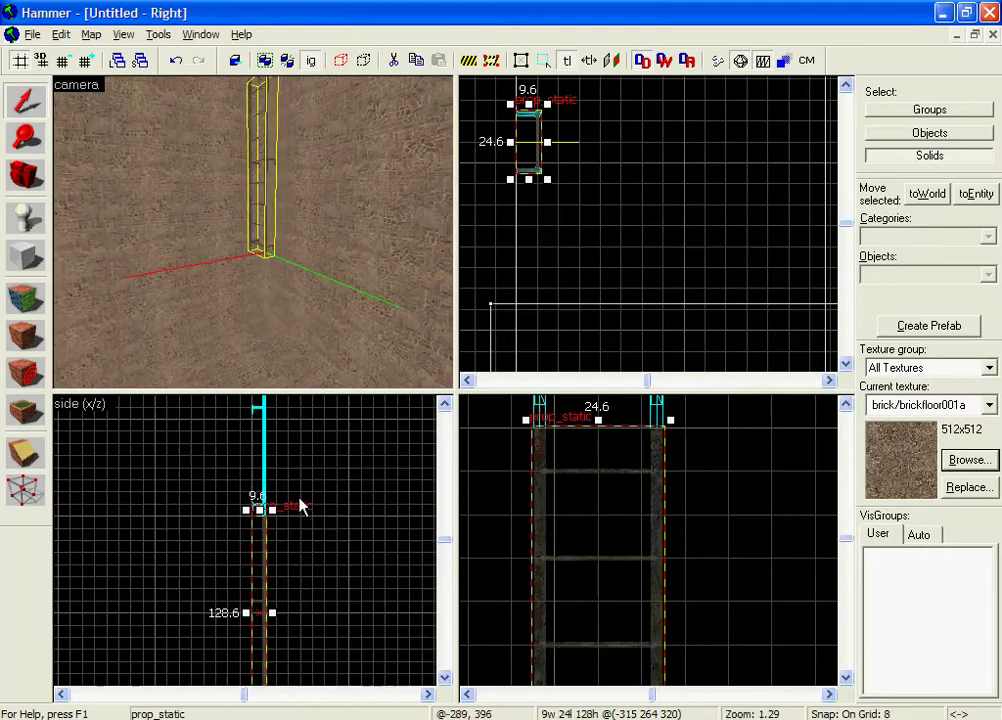
scroll(293, 561, "down", 2)
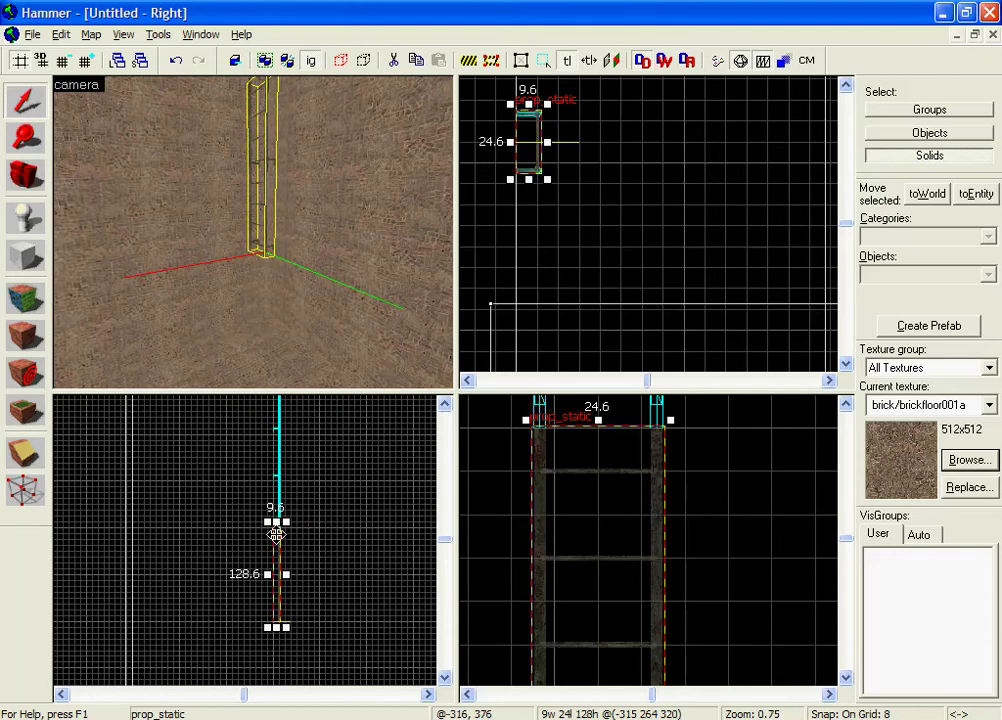
left_click_drag(276, 535, 285, 598)
scroll(273, 651, "up", 5)
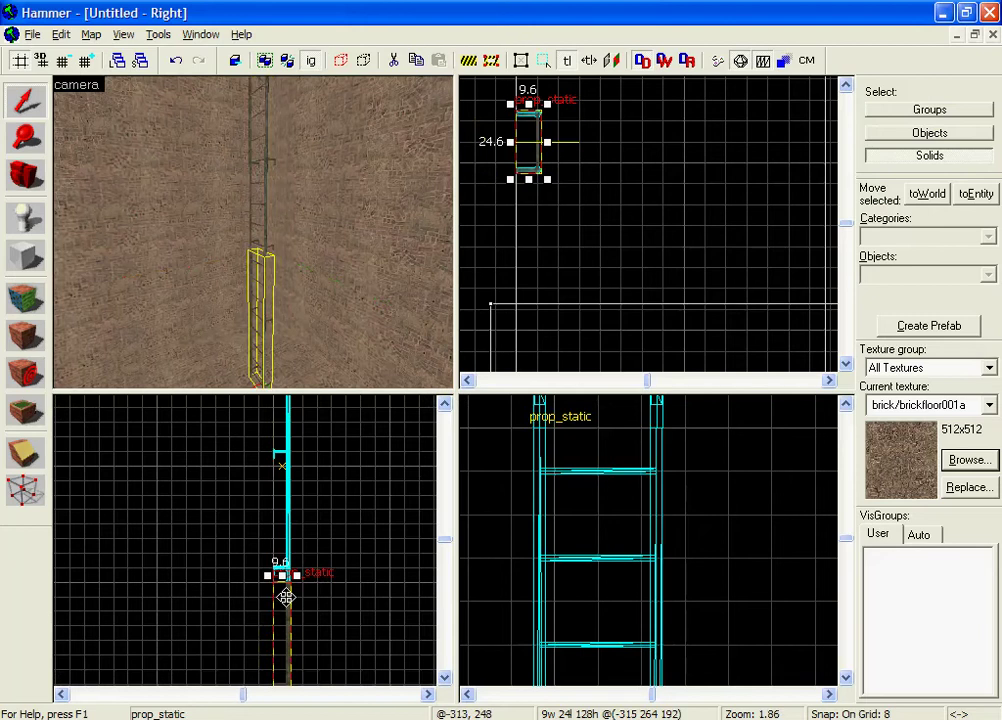
Copy the lowest ladder section another 128 units down to reach the floor, and check the ladder's foot in the camera view.
key("z")
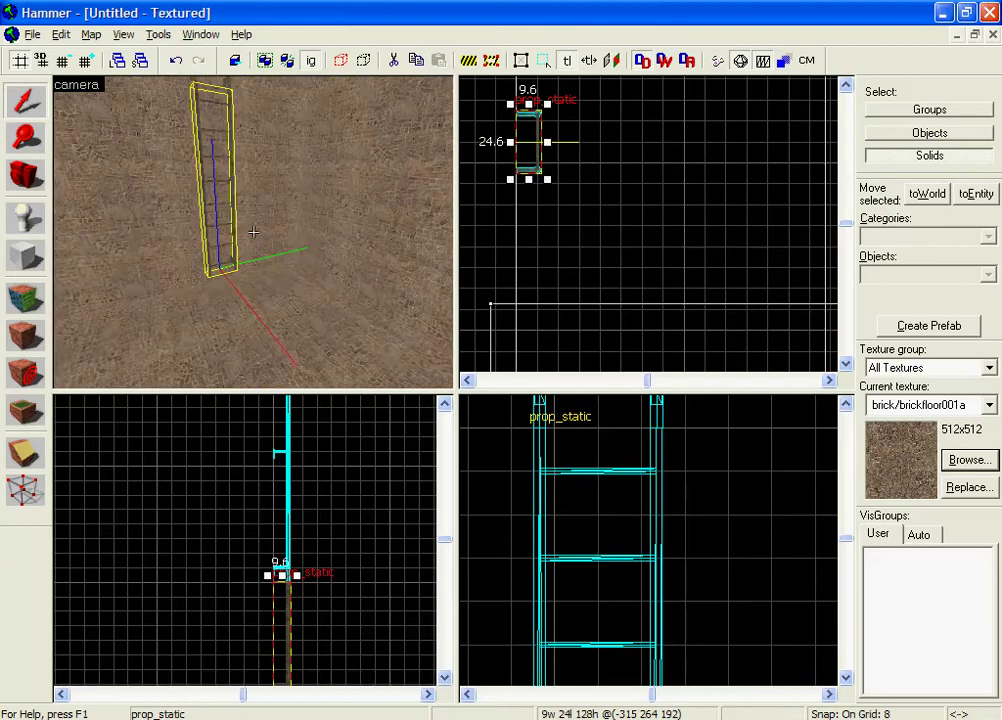
key("z")
scroll(336, 481, "down", 4)
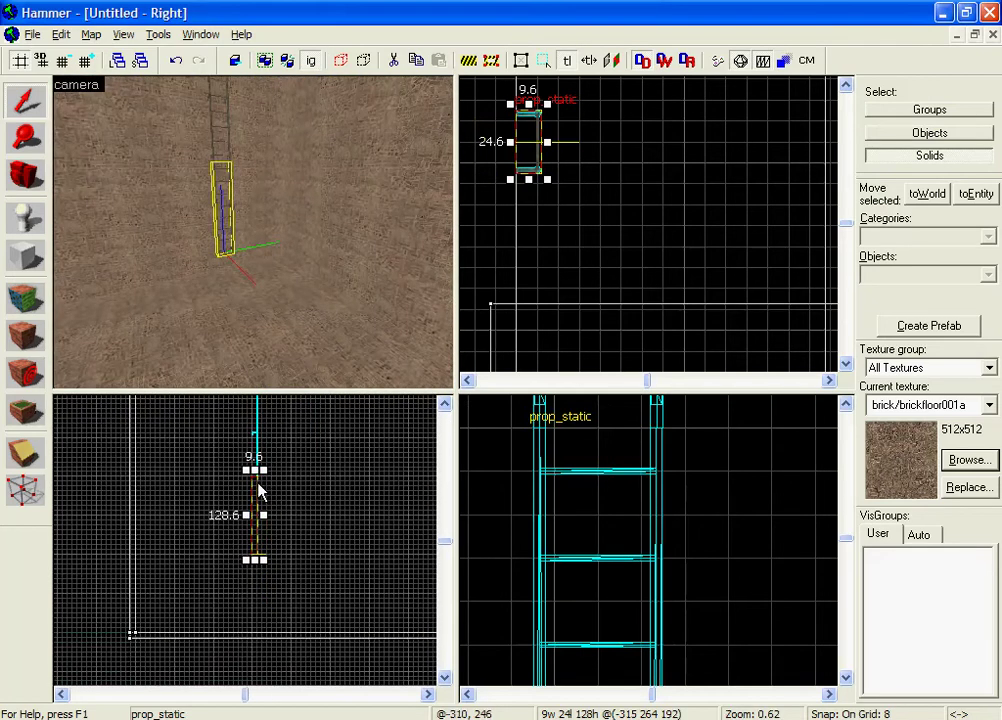
left_click_drag(258, 490, 251, 533)
scroll(262, 606, "up", 3)
scroll(264, 577, "down", 1)
scroll(264, 586, "up", 3)
scroll(261, 570, "down", 2)
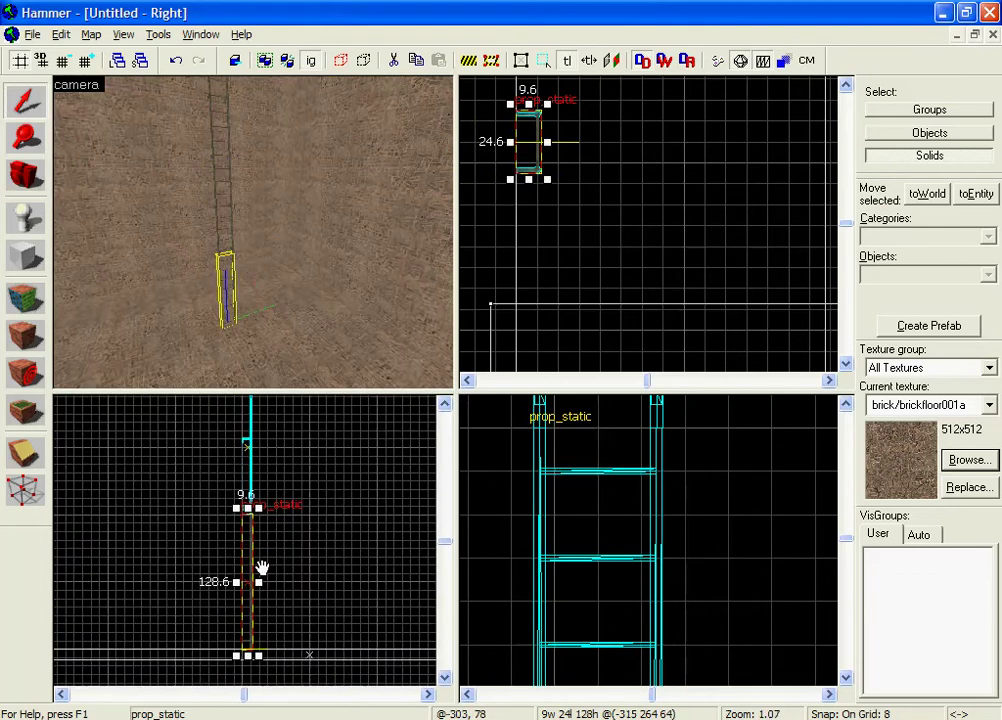
scroll(261, 568, "down", 1)
key("Escape")
key("z")
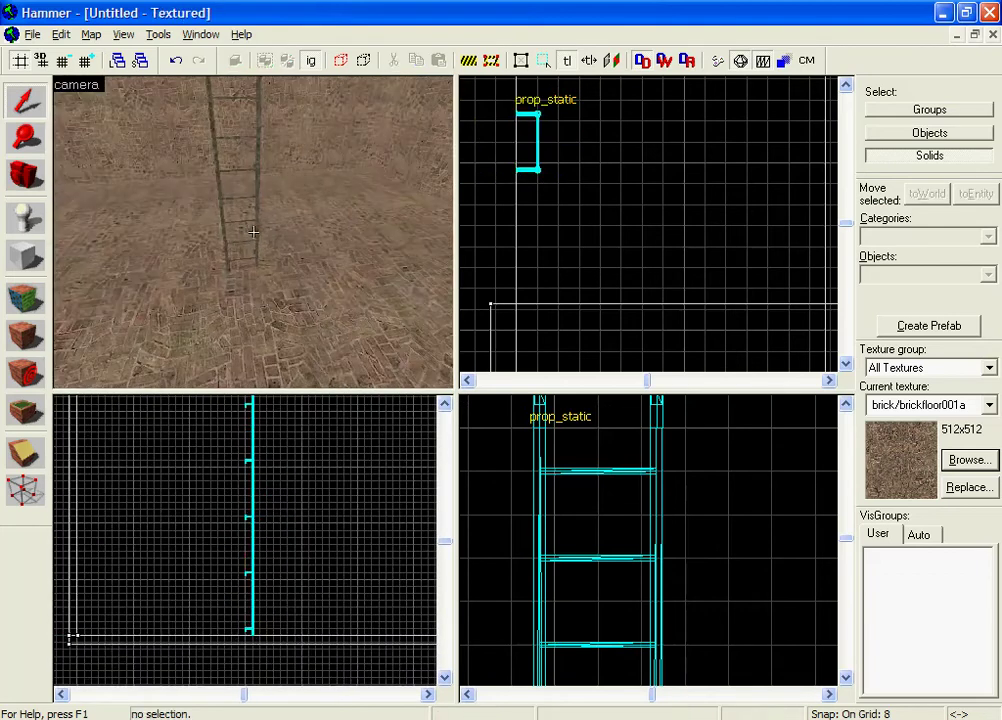
key("z")
left_click(272, 320)
left_click(257, 252)
scroll(280, 620, "down", 1)
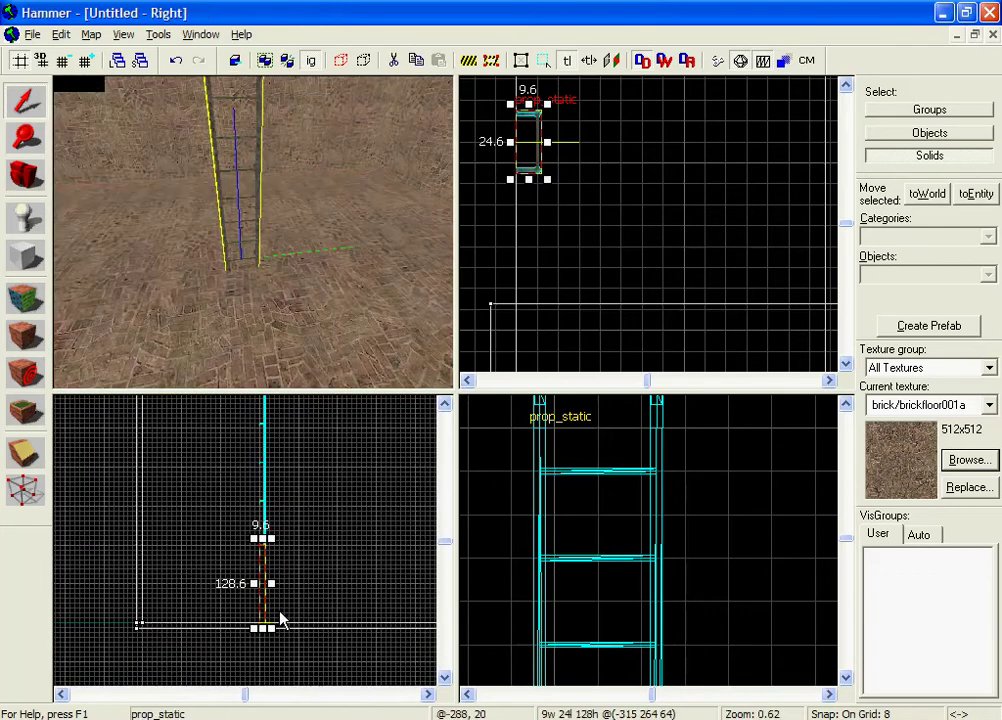
left_click_drag(261, 604, 320, 700)
key("z")
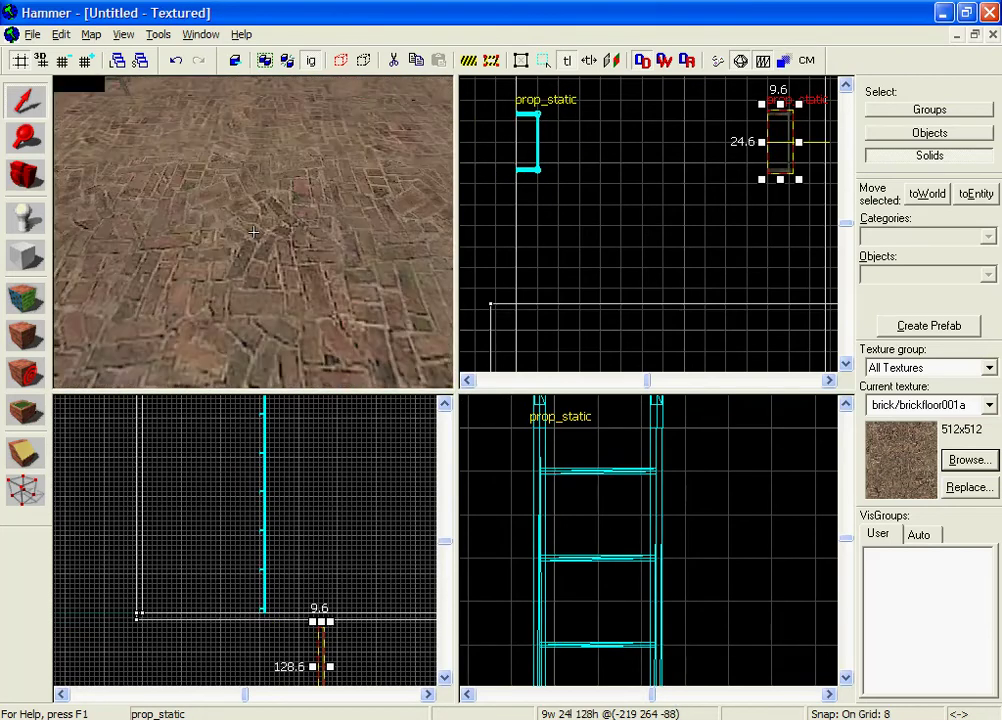
key("z")
key("Delete")
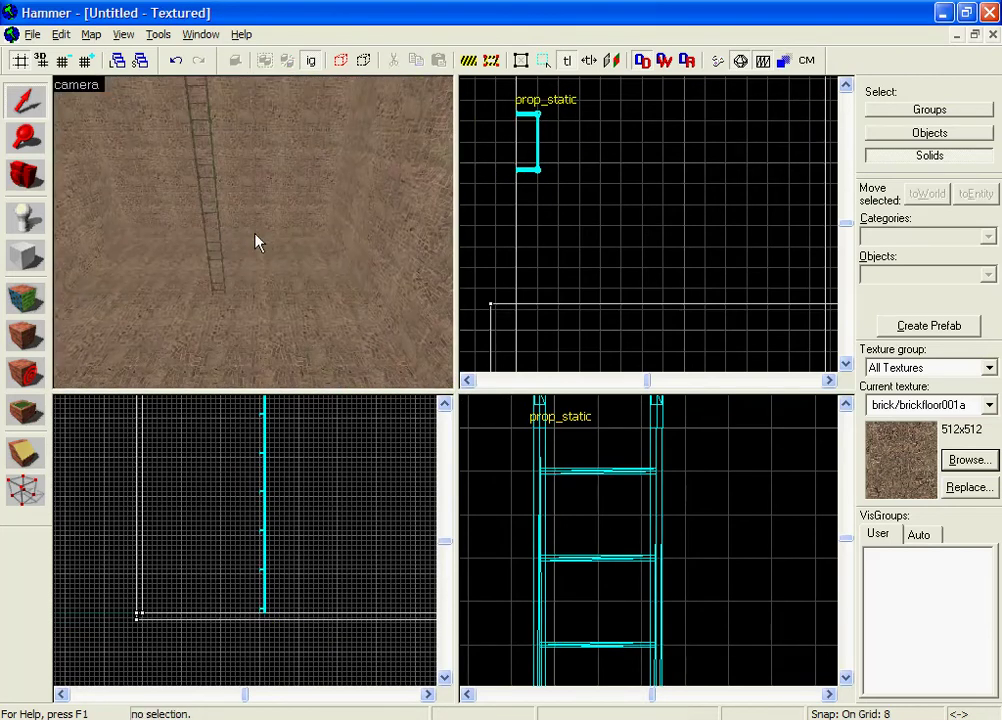
Inspect the full ladder, then start the Block tool with the tools/toolsinvisibleladder texture, filtering the textures by "tools".
key("z")
key("z")
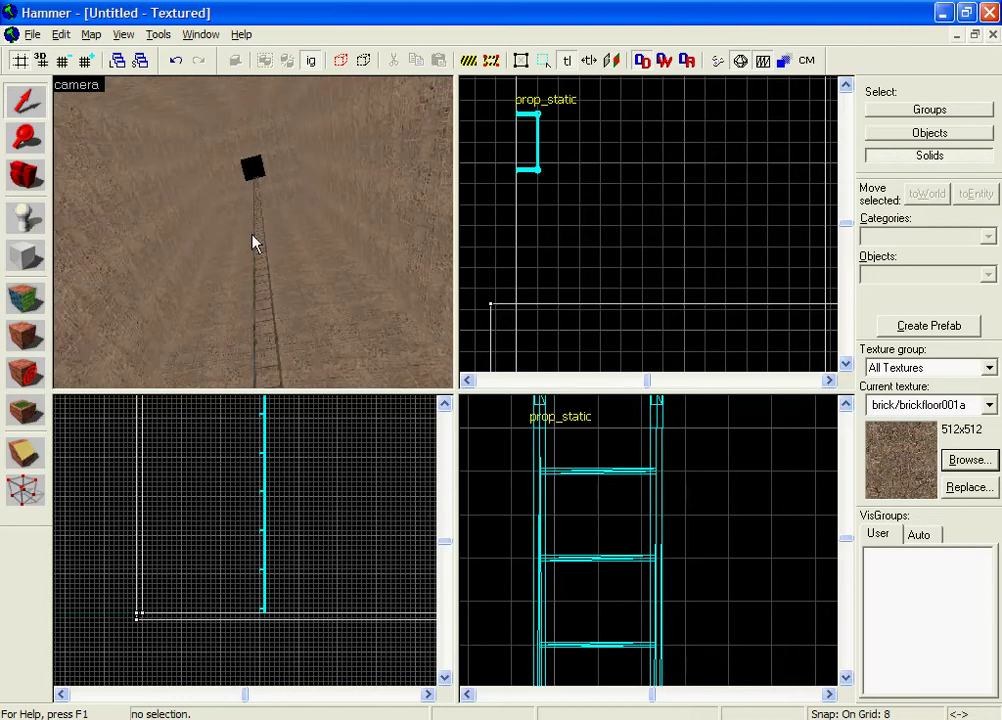
key("z")
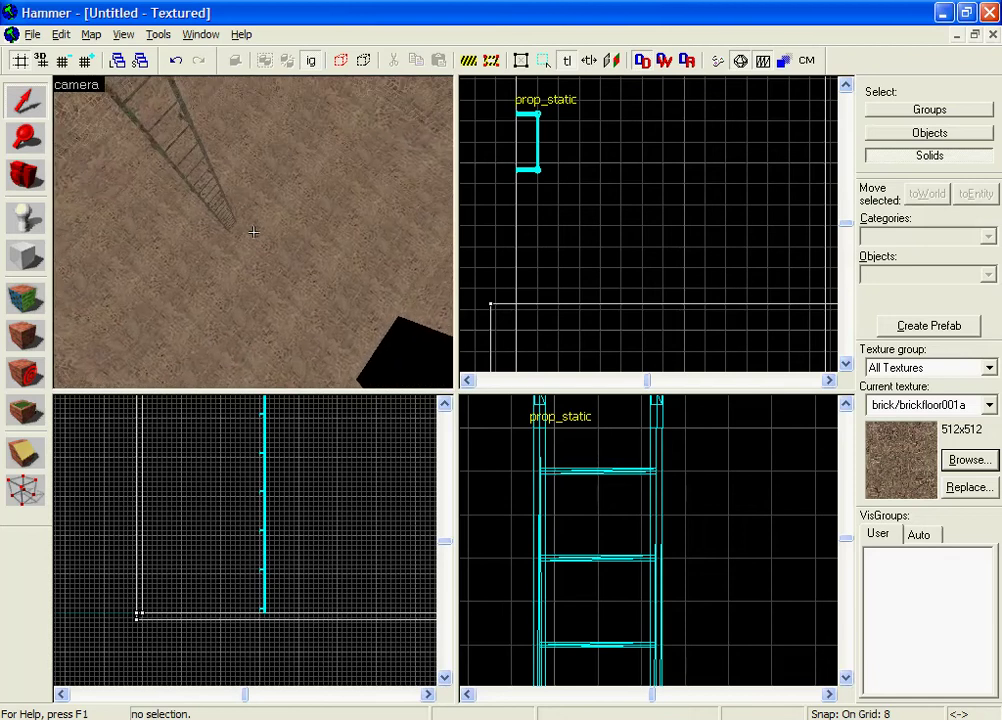
left_click(36, 257)
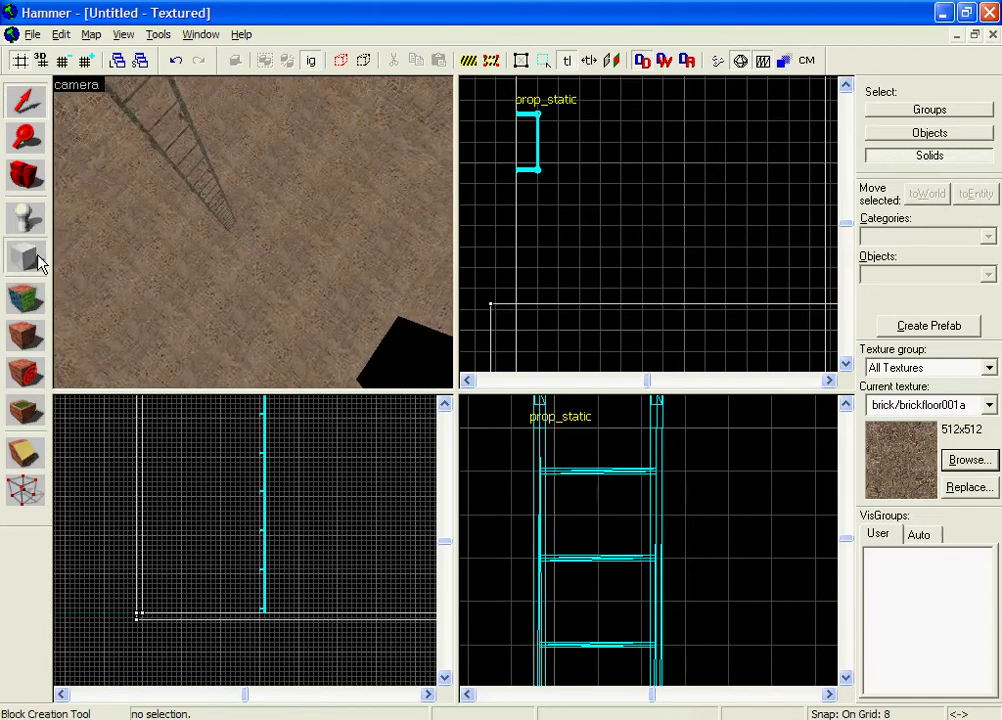
left_click(966, 460)
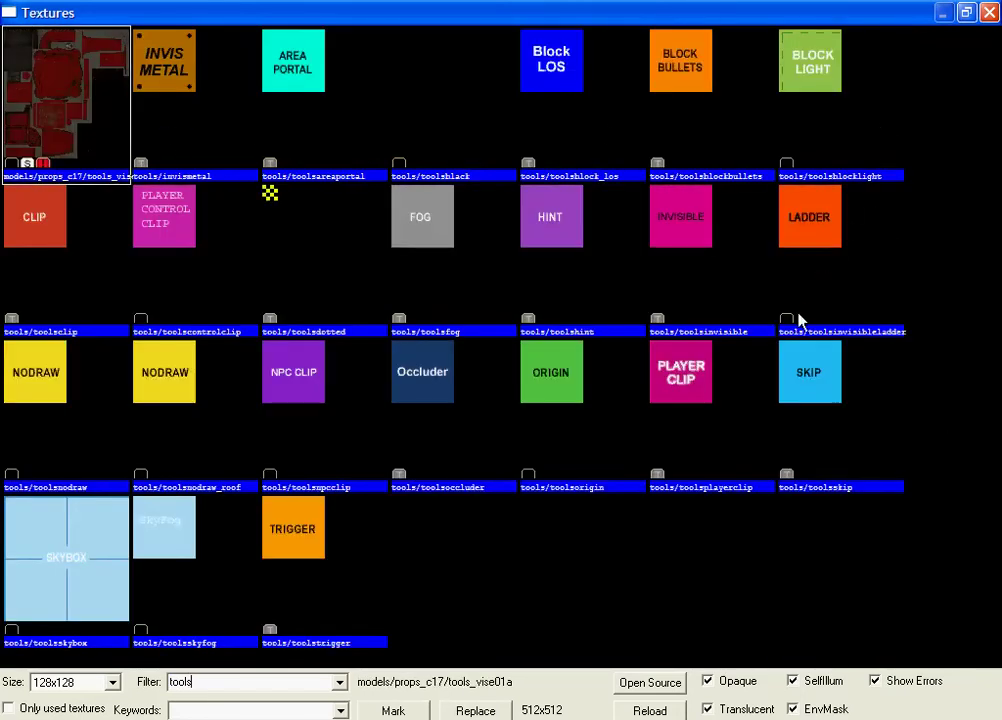
double_click(829, 290)
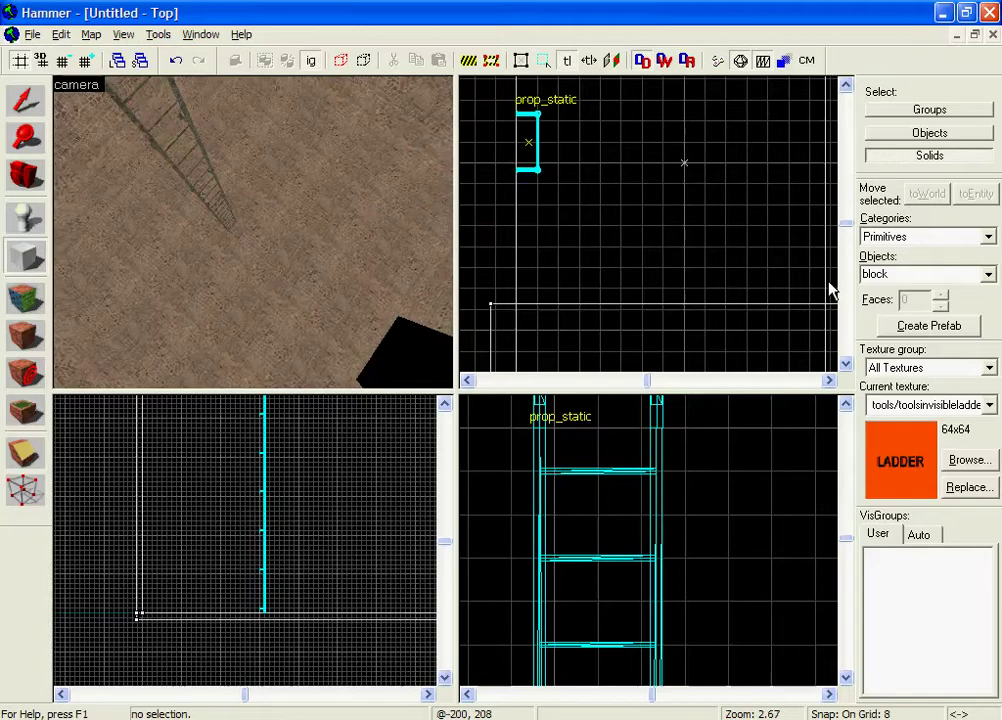
Reduce the grid snap to 2 units for fine work around the ladder's outline in the top view.
scroll(539, 195, "up", 2)
middle_click_drag(556, 202, 574, 231)
scroll(573, 228, "down", 3)
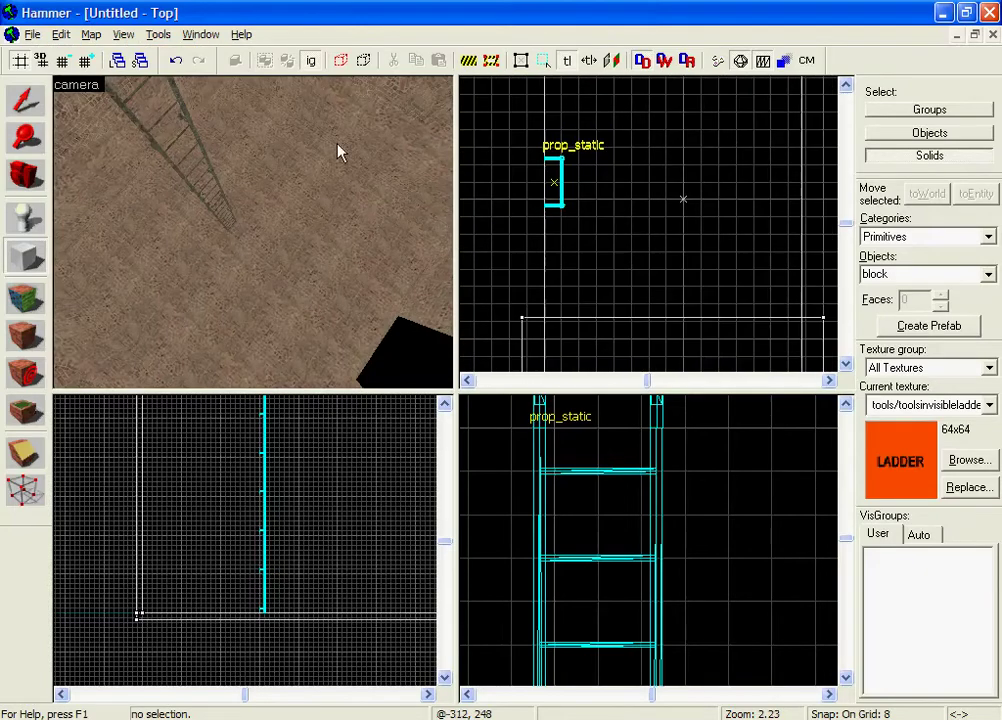
left_click(63, 60)
left_click(63, 60)
scroll(570, 163, "up", 4)
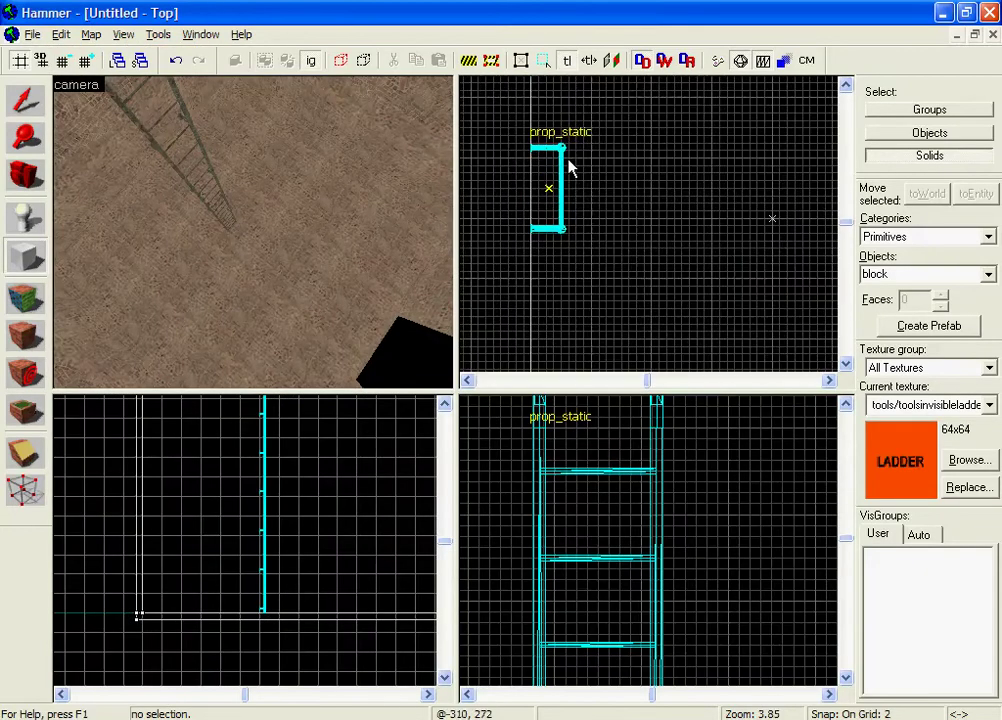
scroll(564, 160, "up", 1)
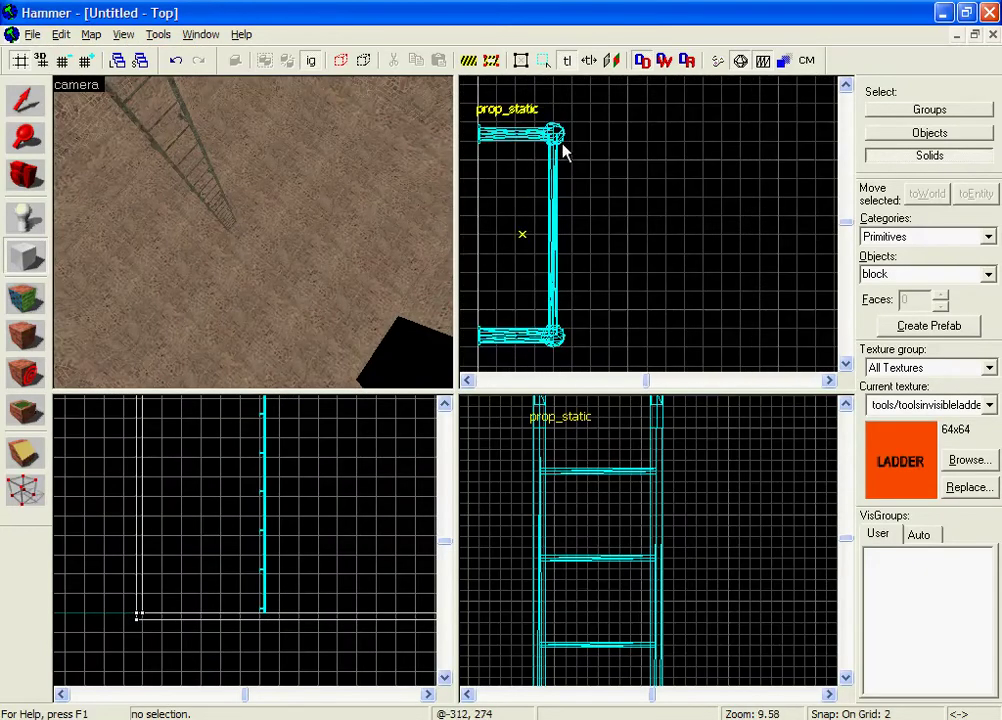
Draw a block outline 2 units wide, 20 long and 128 high along the ladder's front, and stand it on the floor.
left_click_drag(573, 172, 585, 340)
scroll(700, 505, "down", 14)
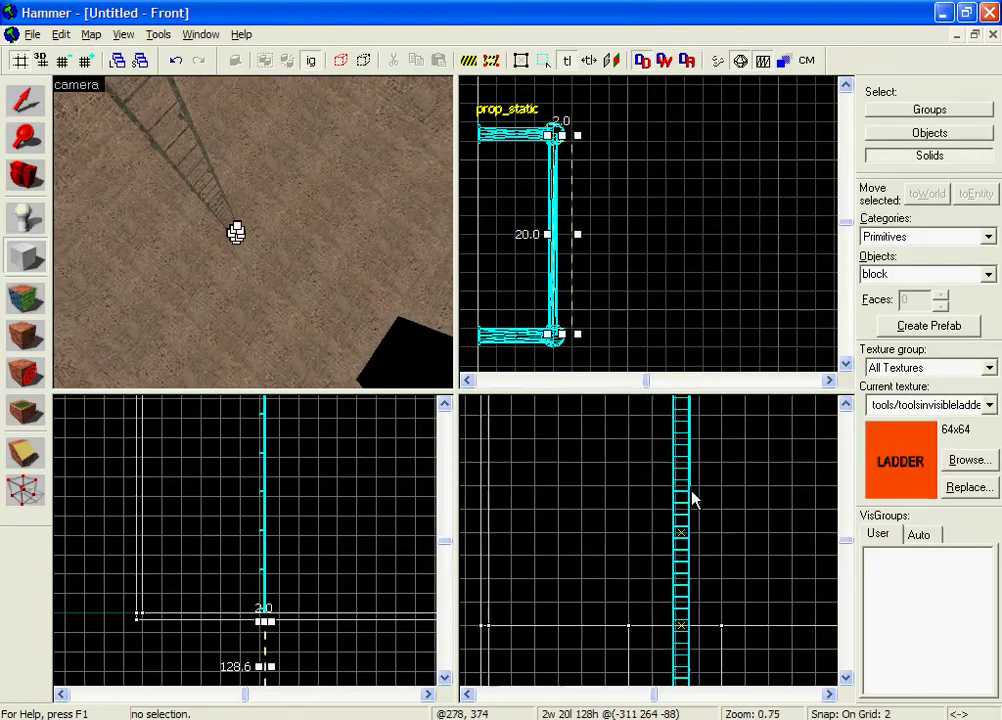
scroll(692, 490, "down", 3)
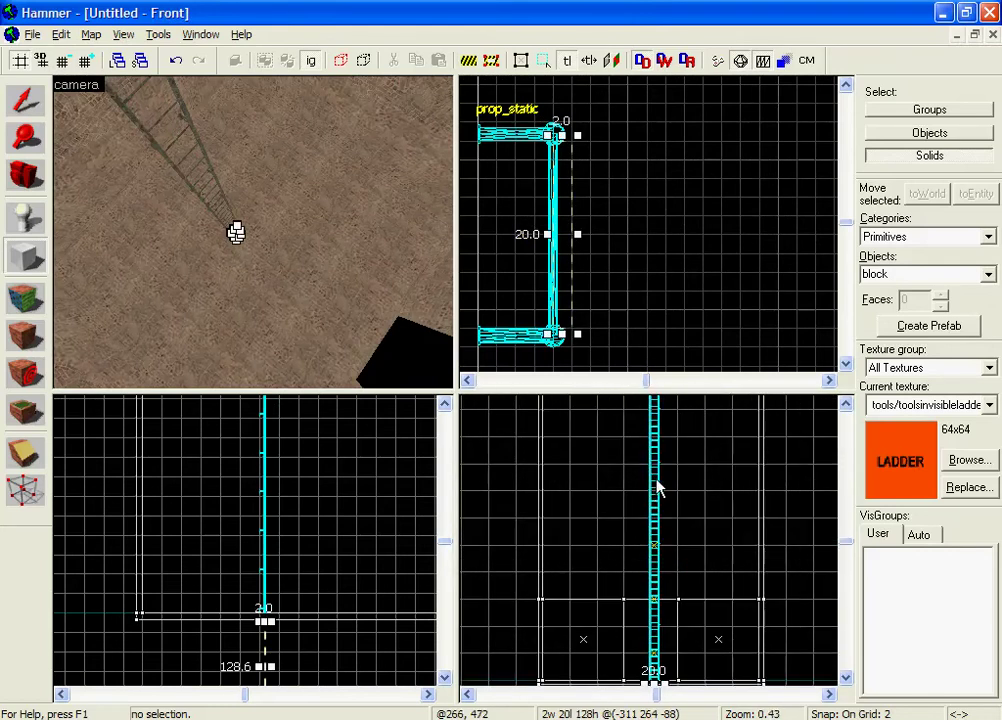
scroll(662, 597, "down", 3)
left_click_drag(656, 638, 666, 572)
scroll(645, 580, "up", 4)
scroll(662, 592, "up", 5)
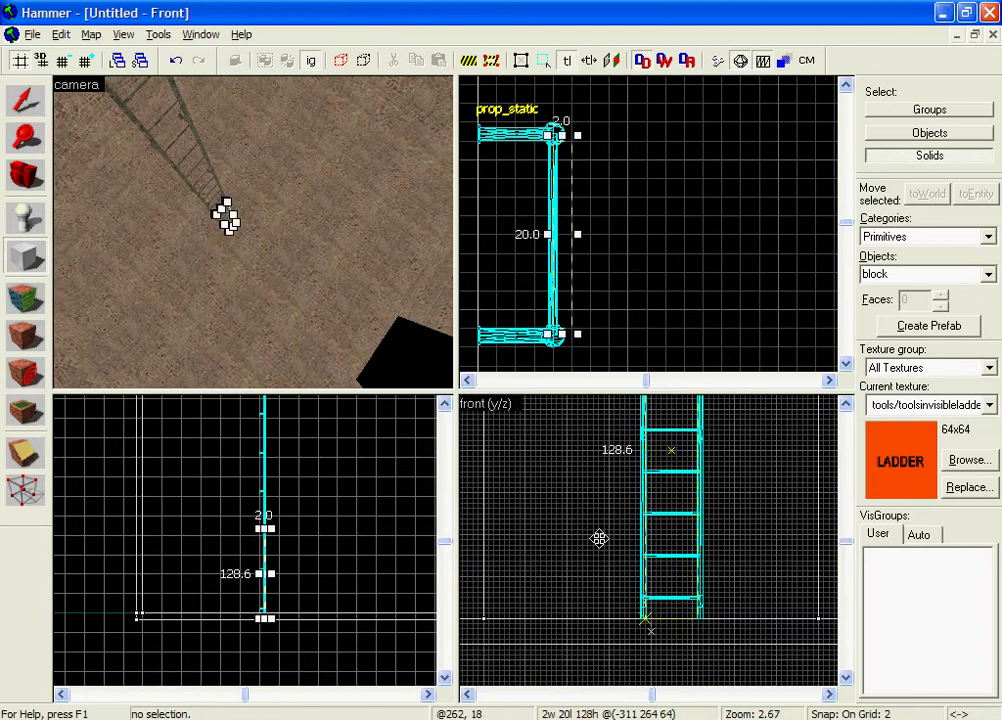
key("z")
key("w")
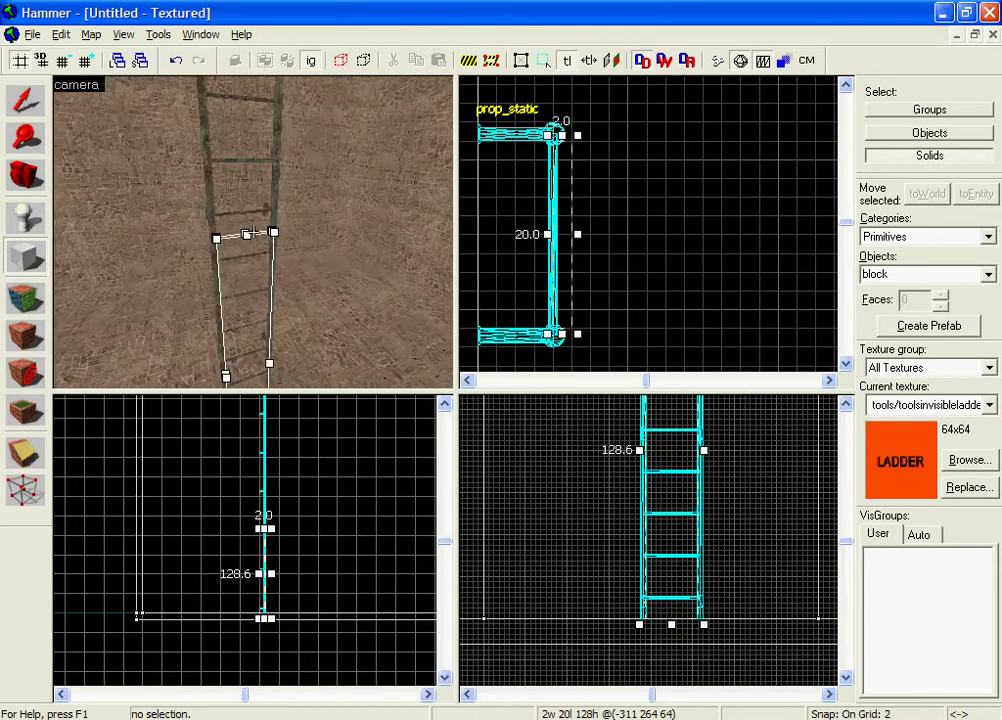
key("z")
Stretch the ladder block outline upward in the side view to about 1504 units tall.
scroll(590, 278, "down", 1)
scroll(590, 278, "down", 1)
scroll(707, 597, "down", 6)
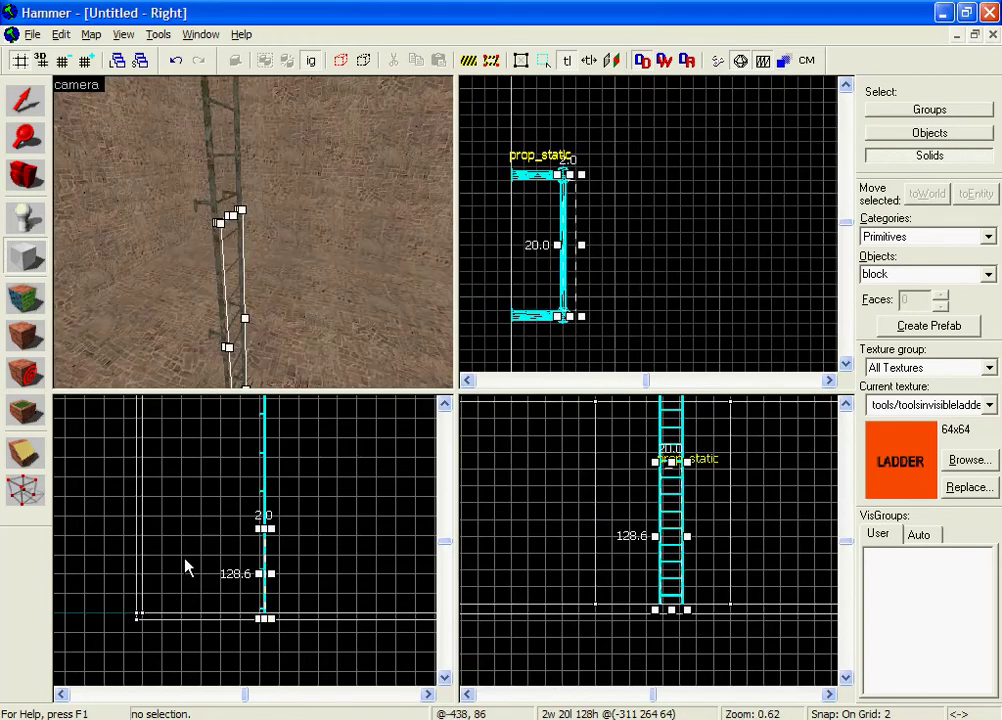
left_click_drag(264, 528, 280, 413)
scroll(264, 528, "down", 7)
scroll(273, 521, "down", 3)
middle_click_drag(286, 476, 283, 597)
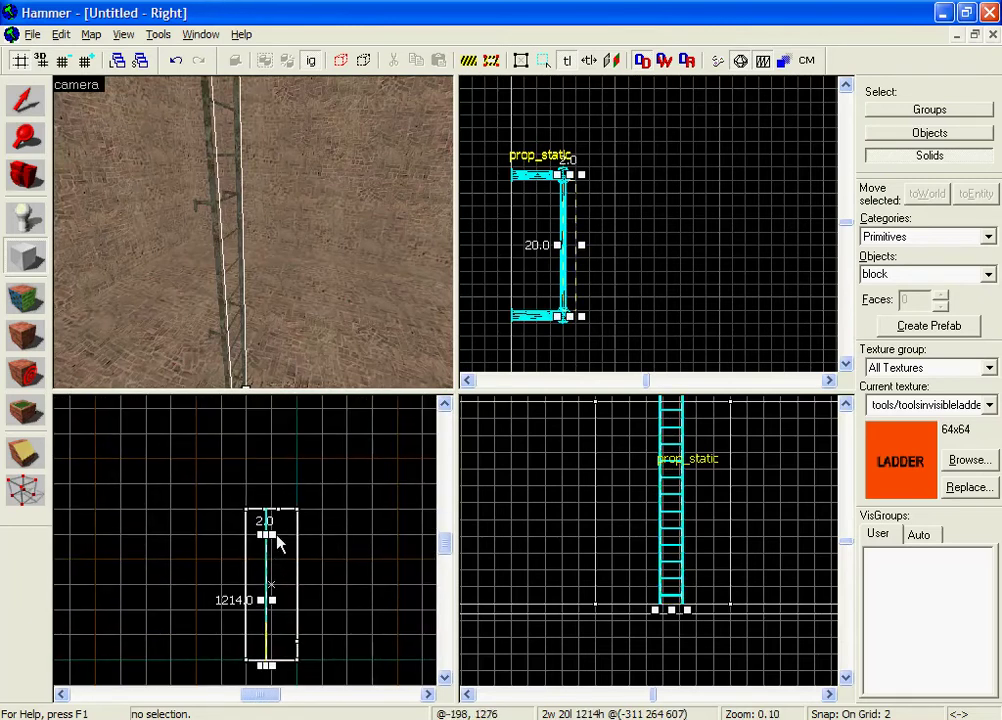
scroll(274, 512, "up", 1)
left_click_drag(267, 535, 268, 505)
Extend the outline just past the ladder's upper end, 1548 units tall, and create the invisible ladder brush.
scroll(274, 506, "up", 2)
scroll(268, 505, "up", 4)
scroll(268, 511, "up", 11)
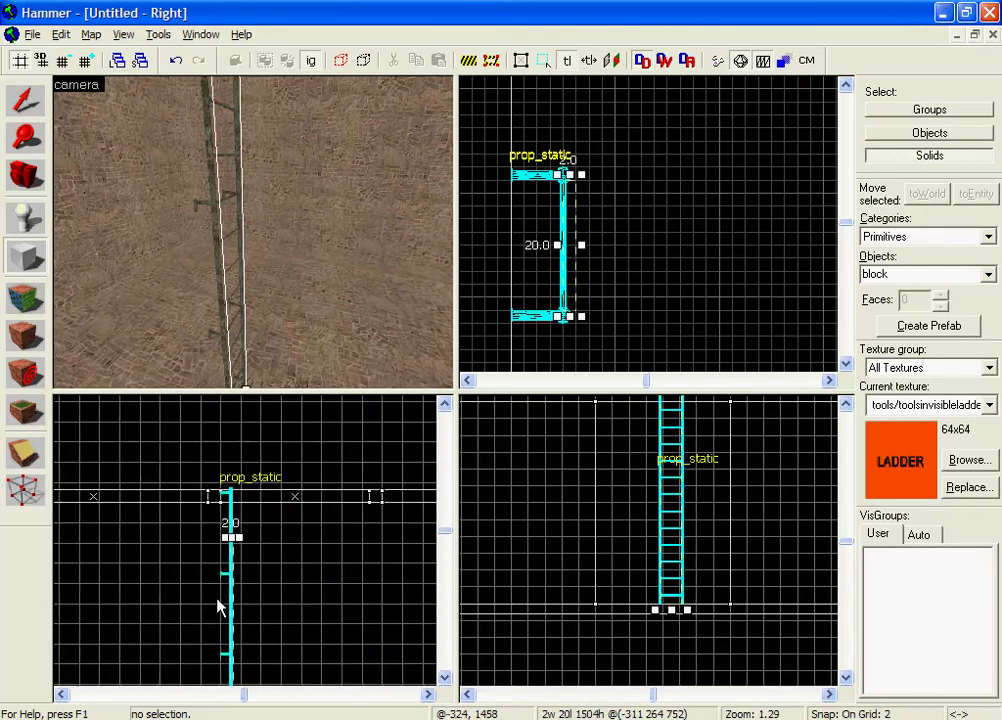
middle_click_drag(257, 614, 232, 640)
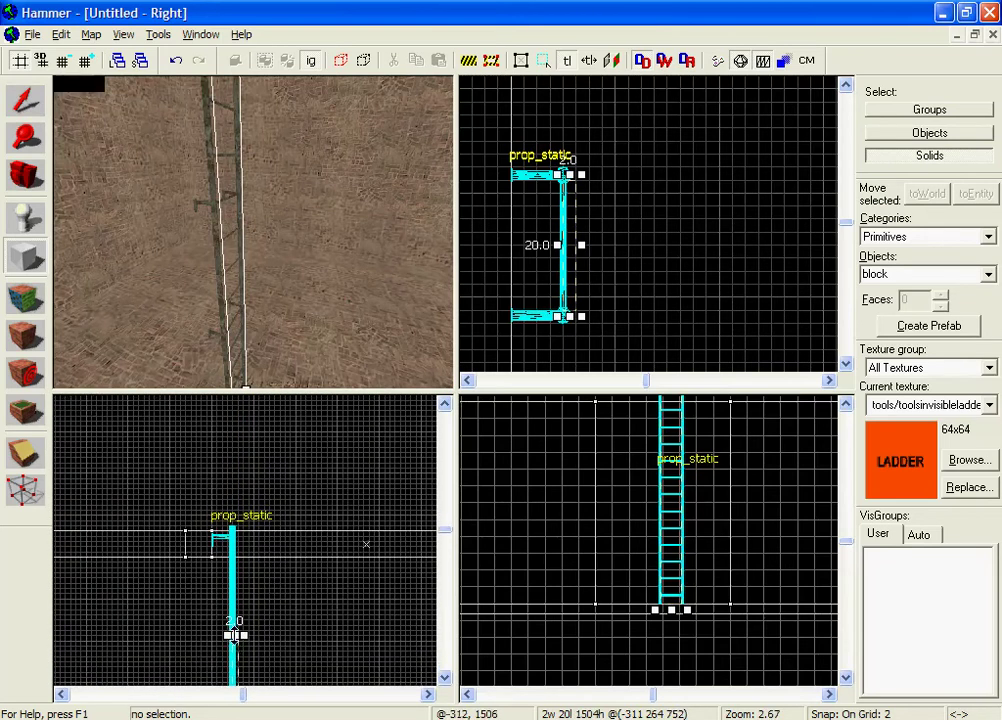
left_click_drag(233, 635, 254, 520)
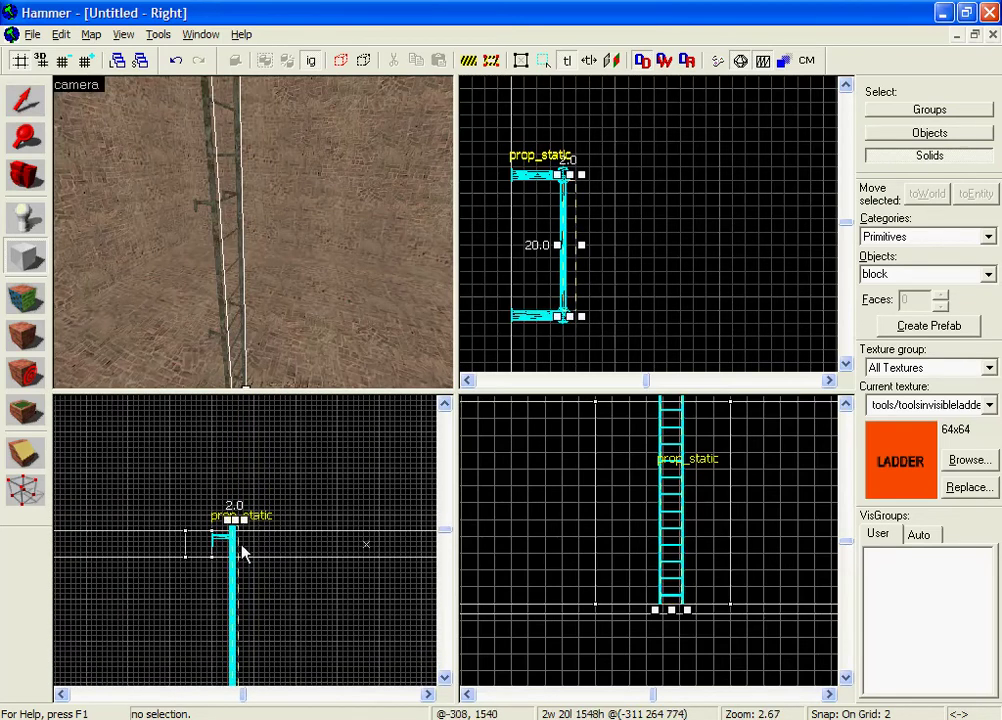
right_click(236, 543)
left_click(265, 555)
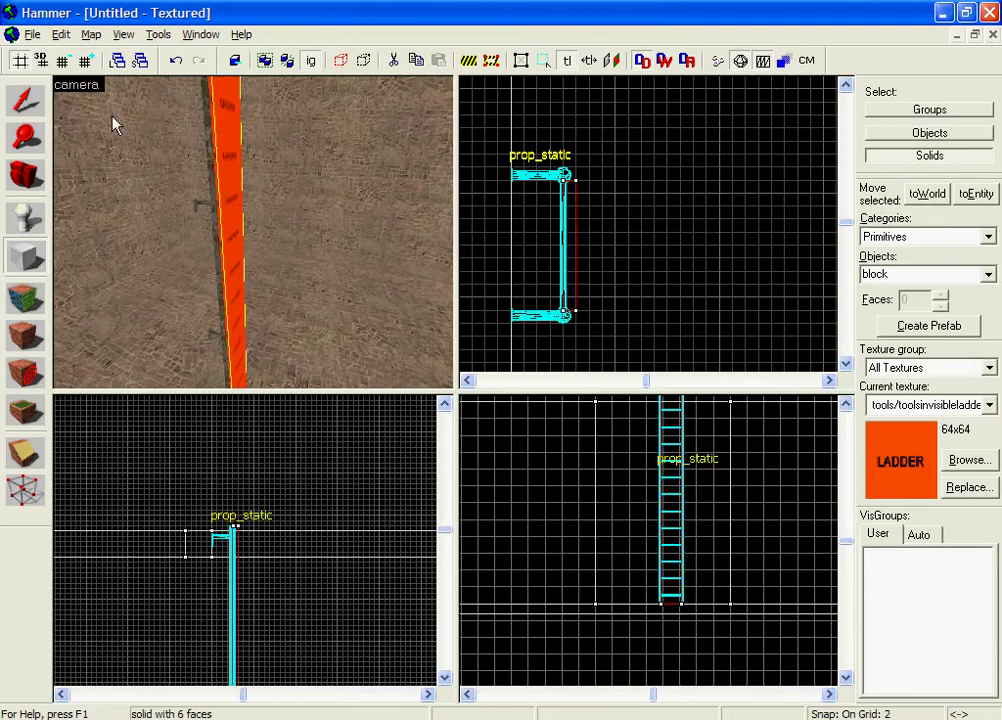
Select the invisible ladder brush and widen it evenly to 24 units so that it spans both ladder rails.
left_click(40, 112)
left_click_drag(297, 252, 254, 240)
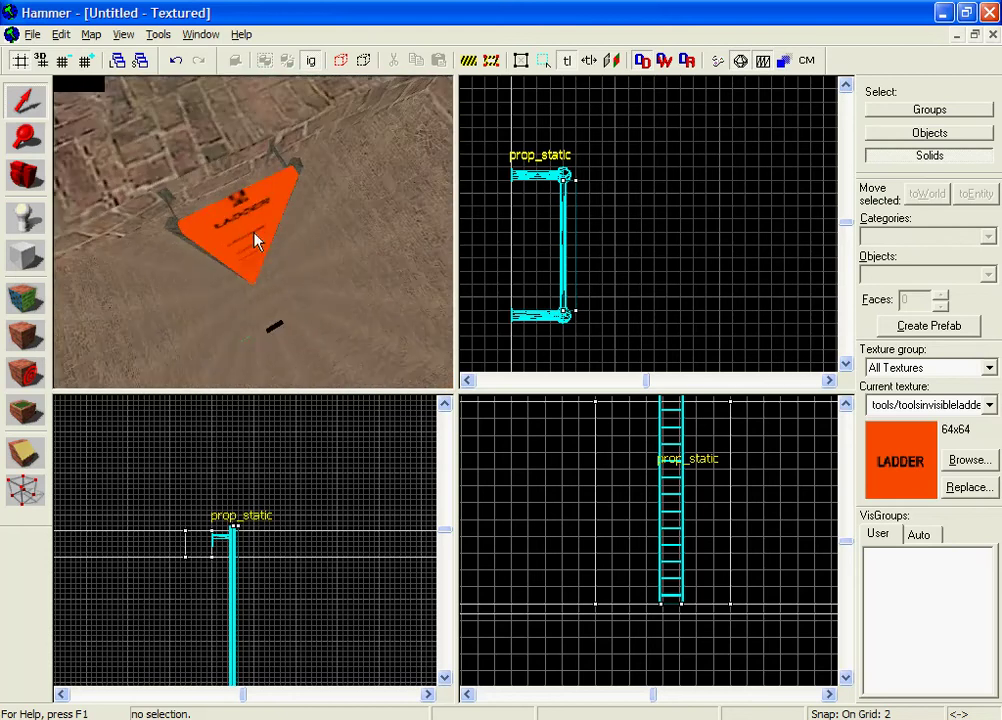
left_click(254, 240)
scroll(590, 352, "up", 4)
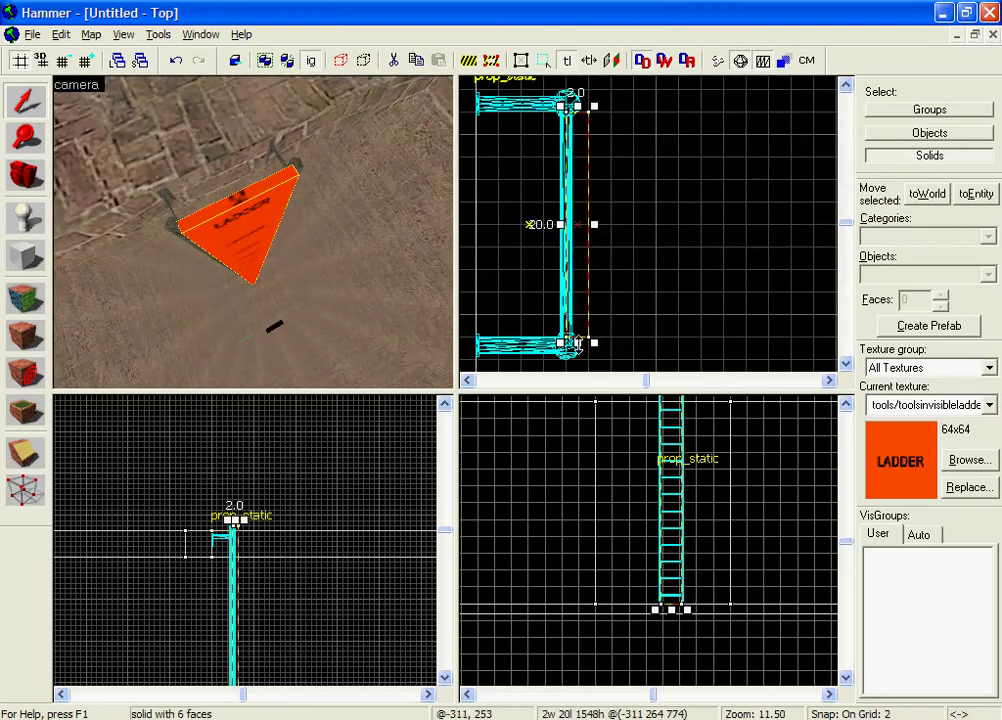
left_click_drag(578, 343, 584, 376)
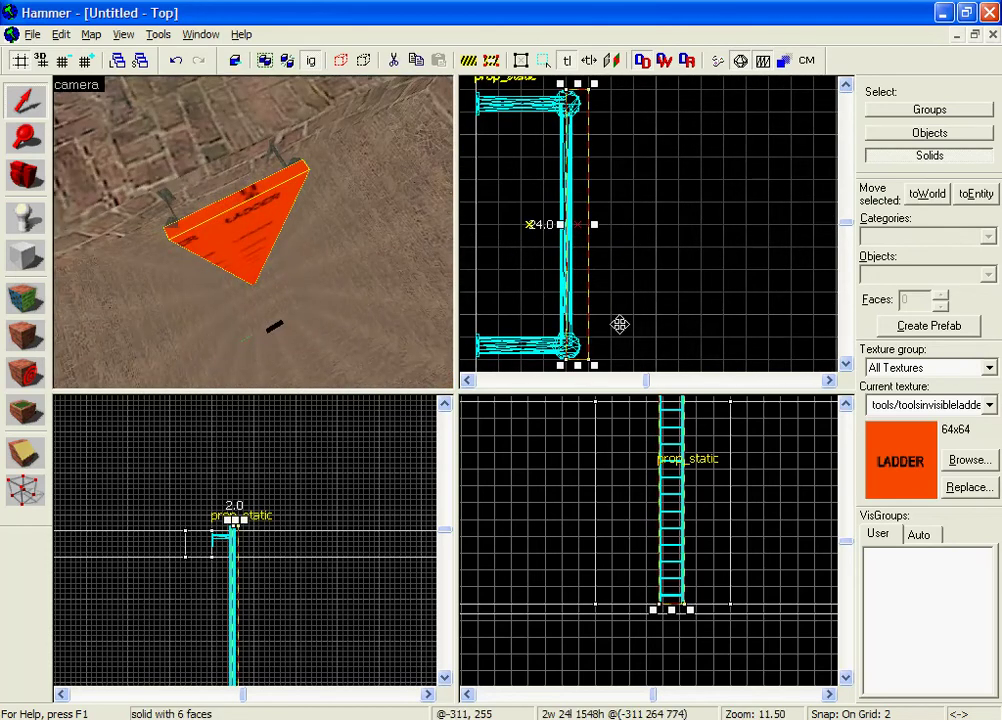
View the building's roof from above and set the current texture to brick/brickwall001a, filtering the textures by "brick".
left_click(262, 239)
left_click_drag(262, 239, 254, 232)
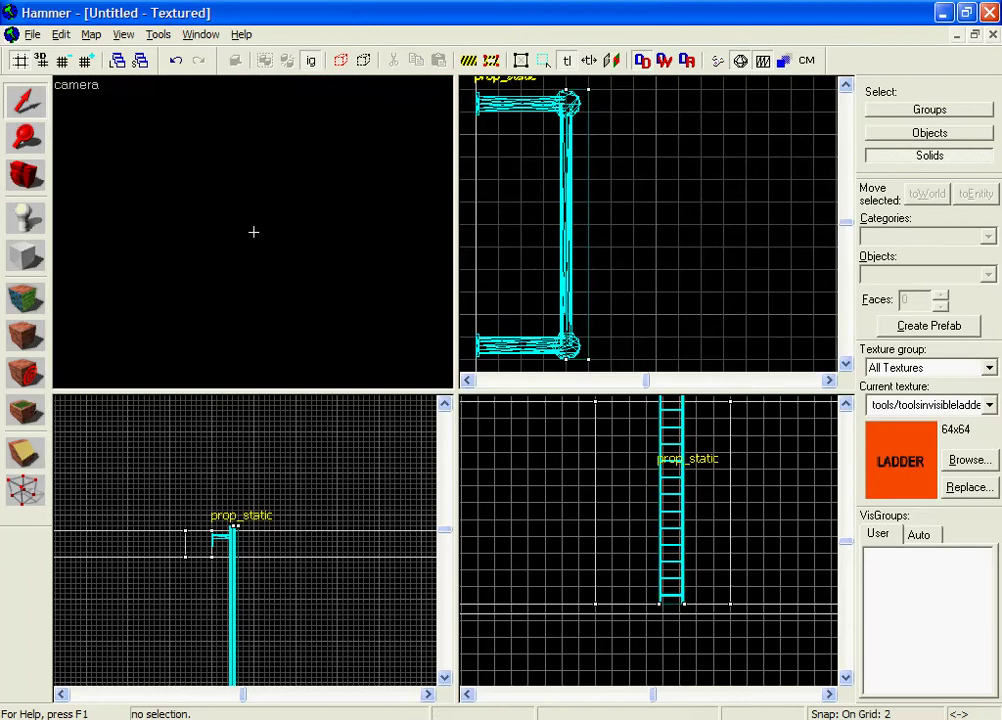
key("z")
key("z")
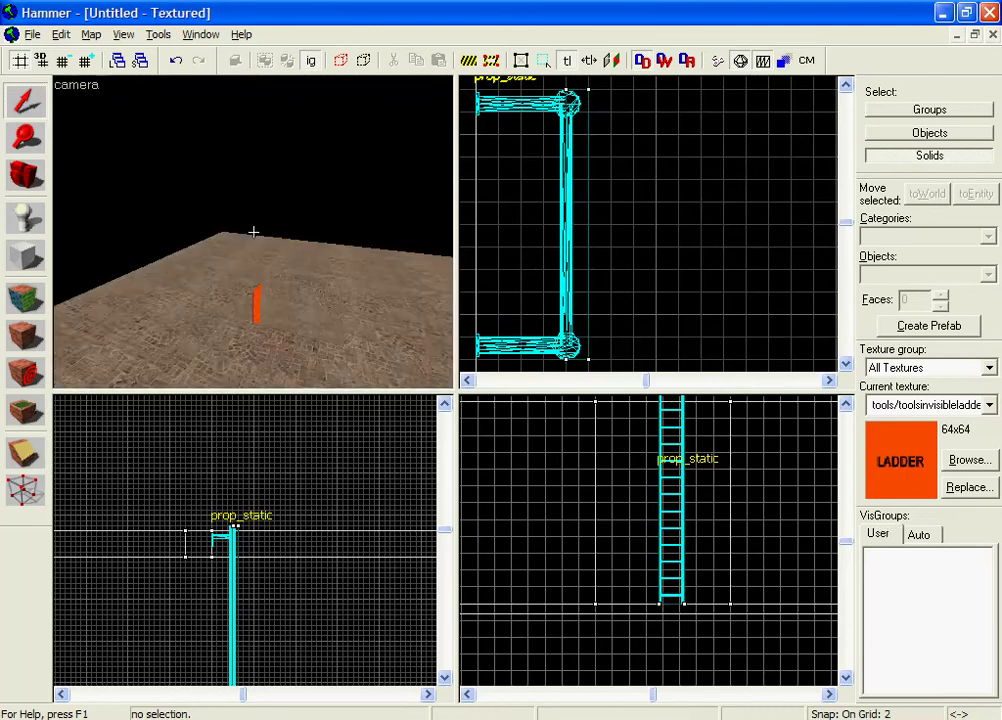
key("z")
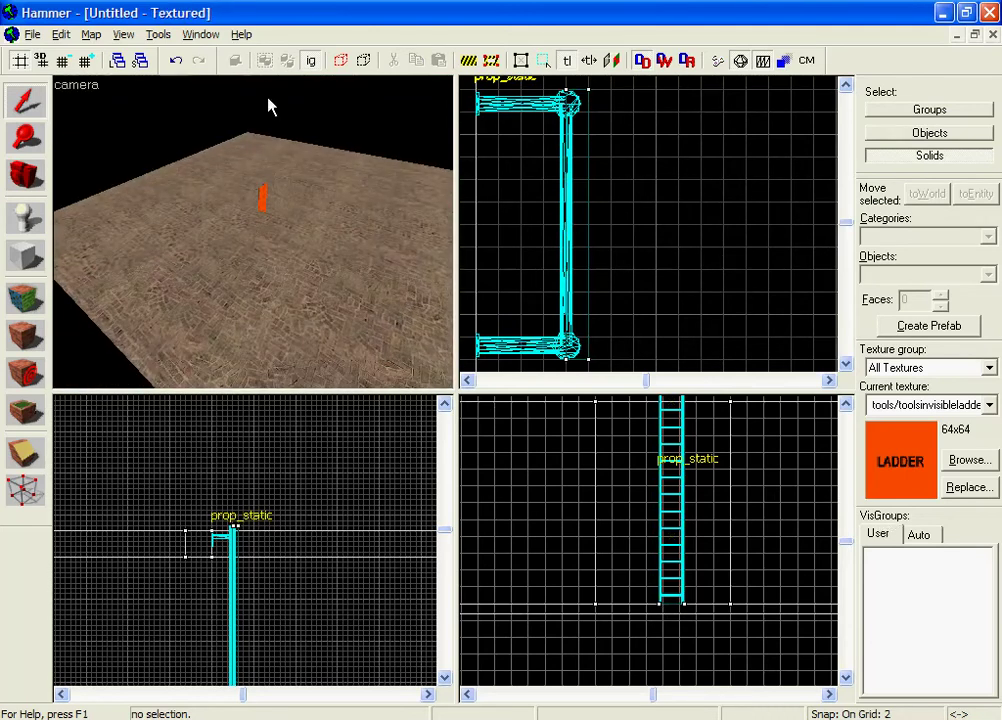
left_click(966, 462)
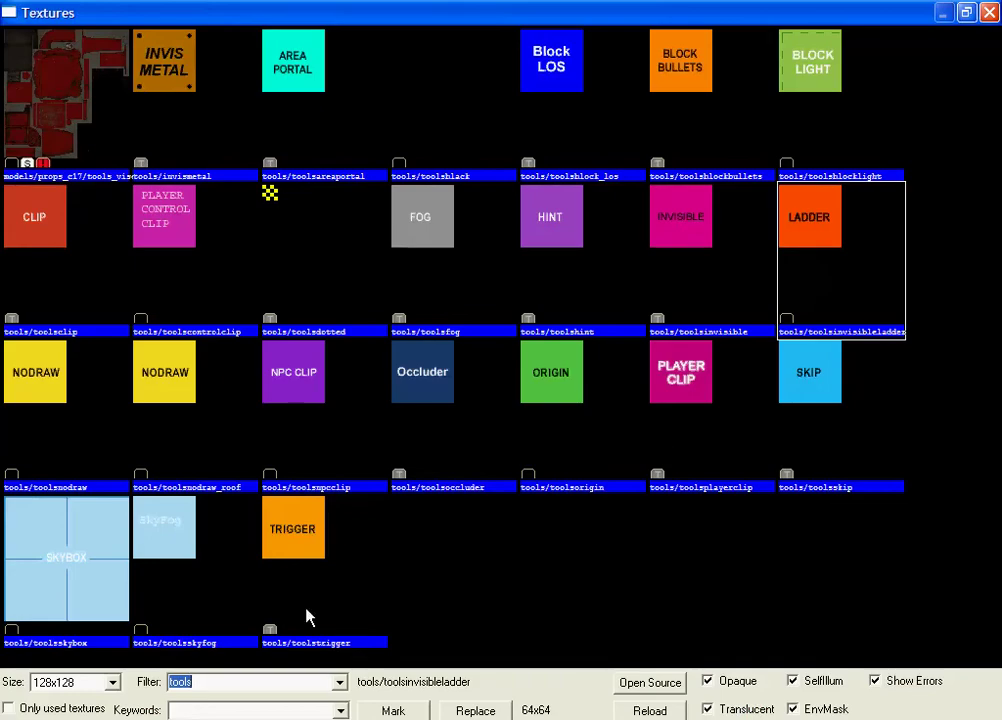
type("brick")
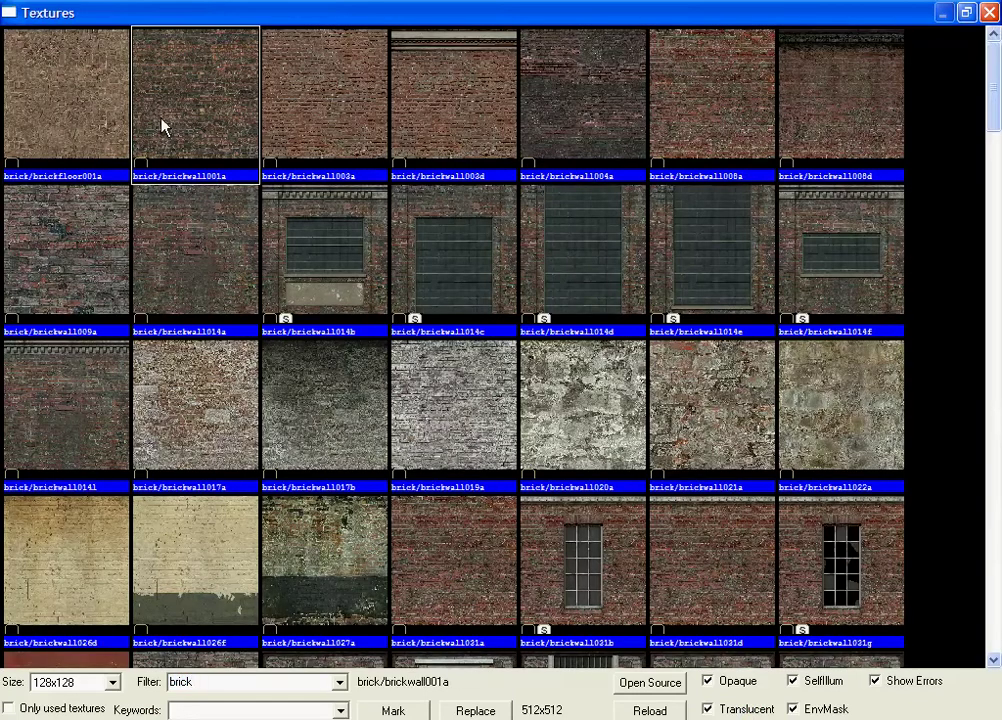
double_click(161, 123)
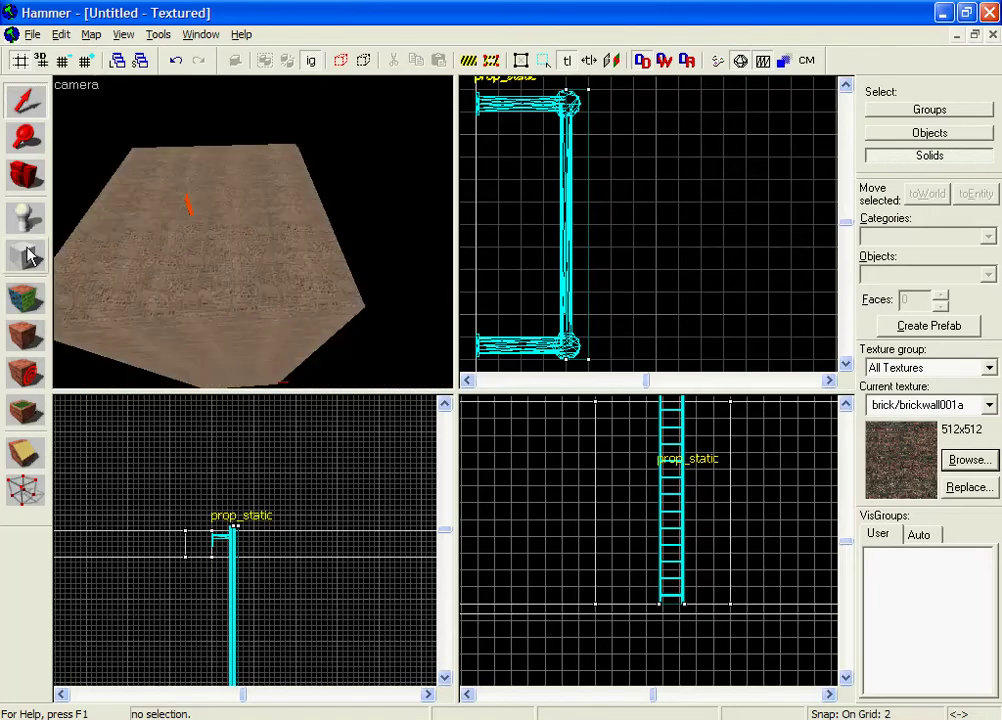
Create a brick block 192 units wide and 32 high floating above the roof, with the grid snap at 32.
left_click(29, 257)
scroll(566, 503, "down", 5)
key("bracketright")
key("bracketright")
key("bracketright")
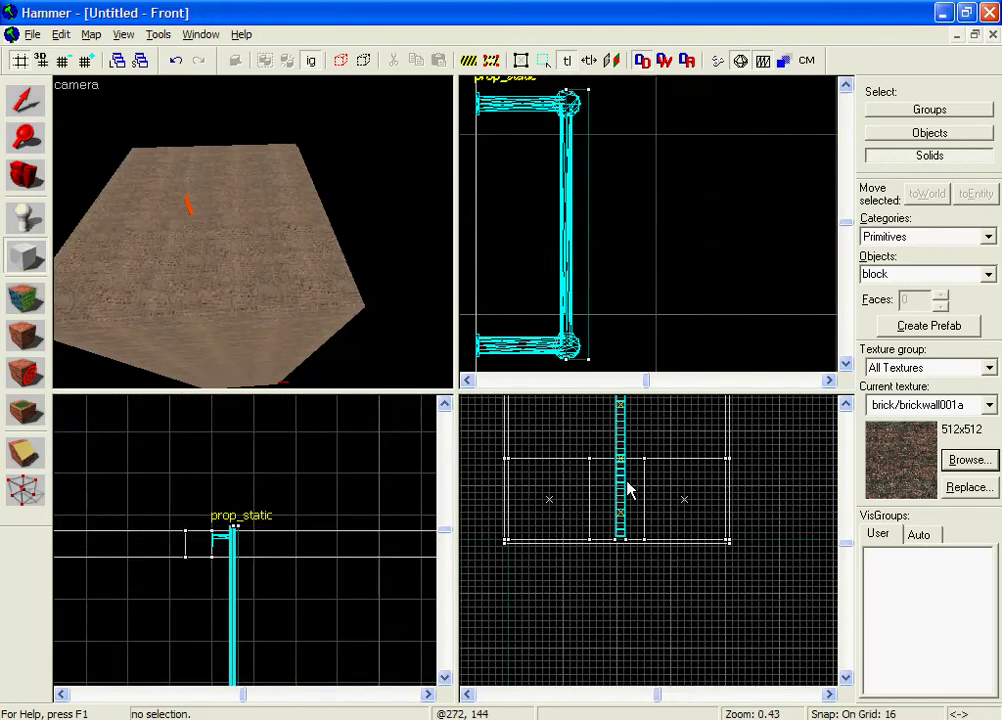
key("bracketright")
scroll(313, 519, "down", 10)
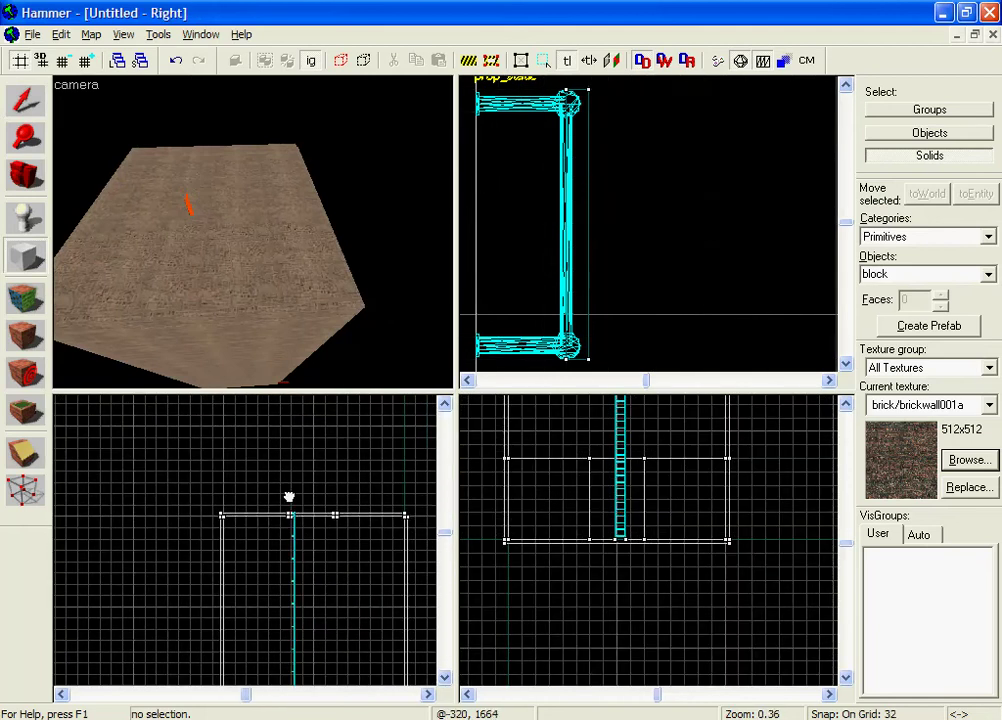
left_click_drag(289, 497, 280, 597)
scroll(273, 555, "down", 2)
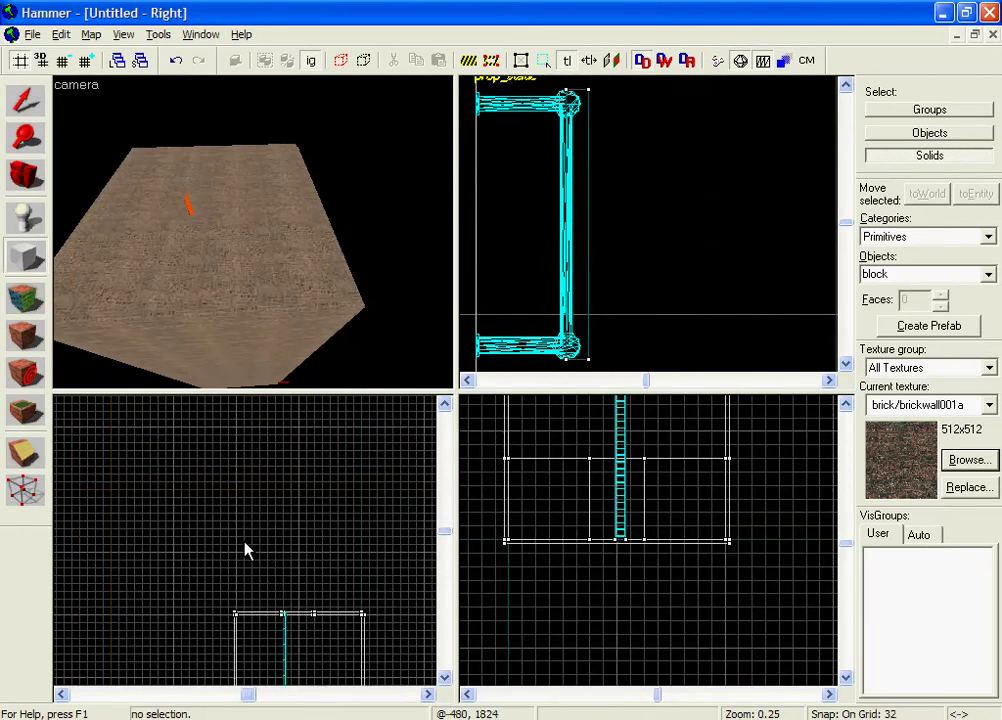
left_click_drag(242, 550, 289, 564)
right_click(285, 563)
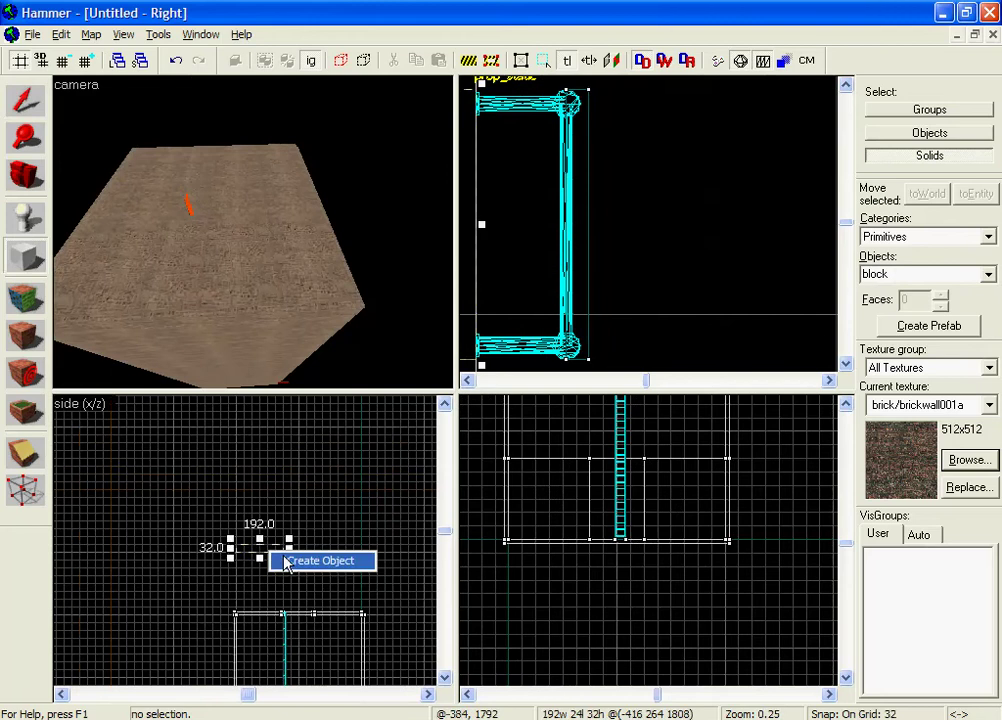
left_click(285, 563)
left_click(31, 96)
key("Escape")
Select the floating brick block and stretch it in both directions in the top view to 416 units long.
key("z")
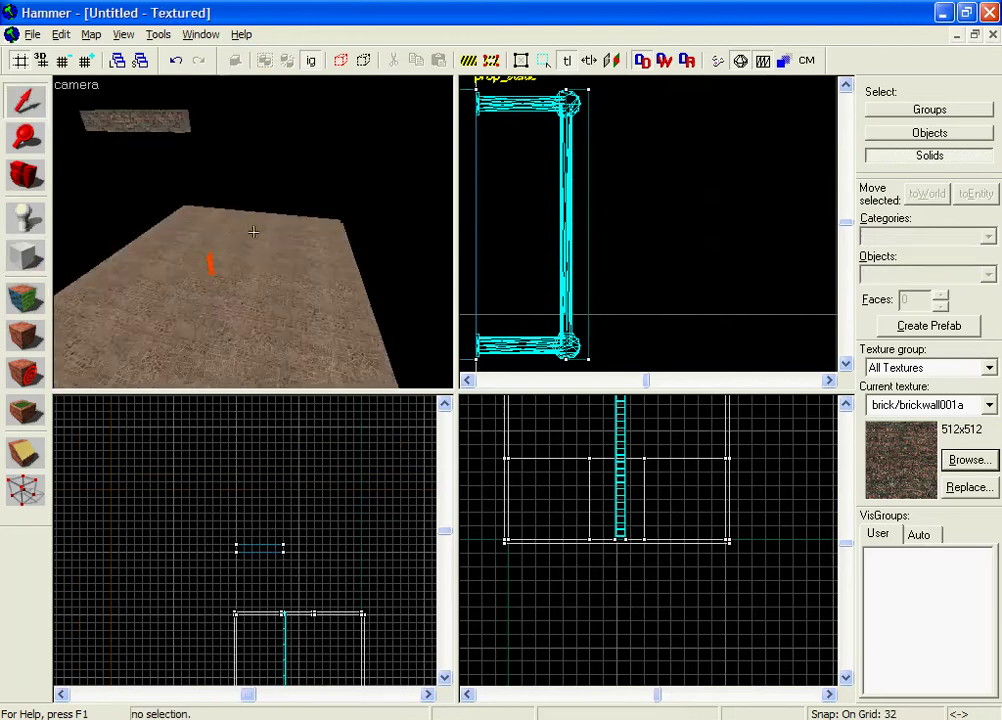
key("z")
key("z")
key("z")
left_click(303, 203)
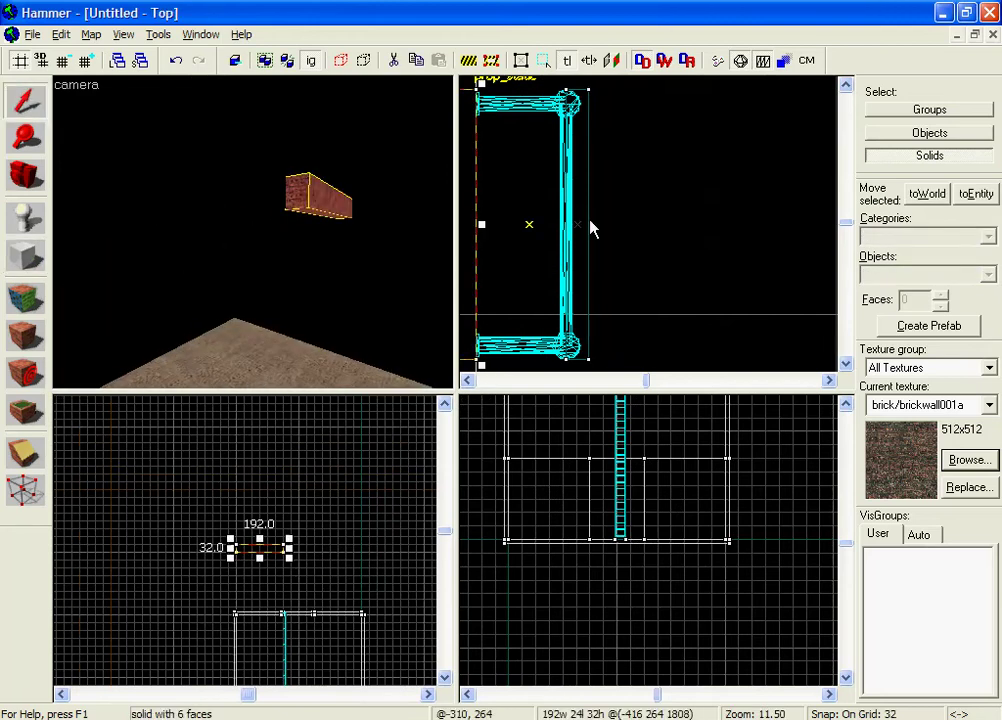
scroll(600, 270, "down", 8)
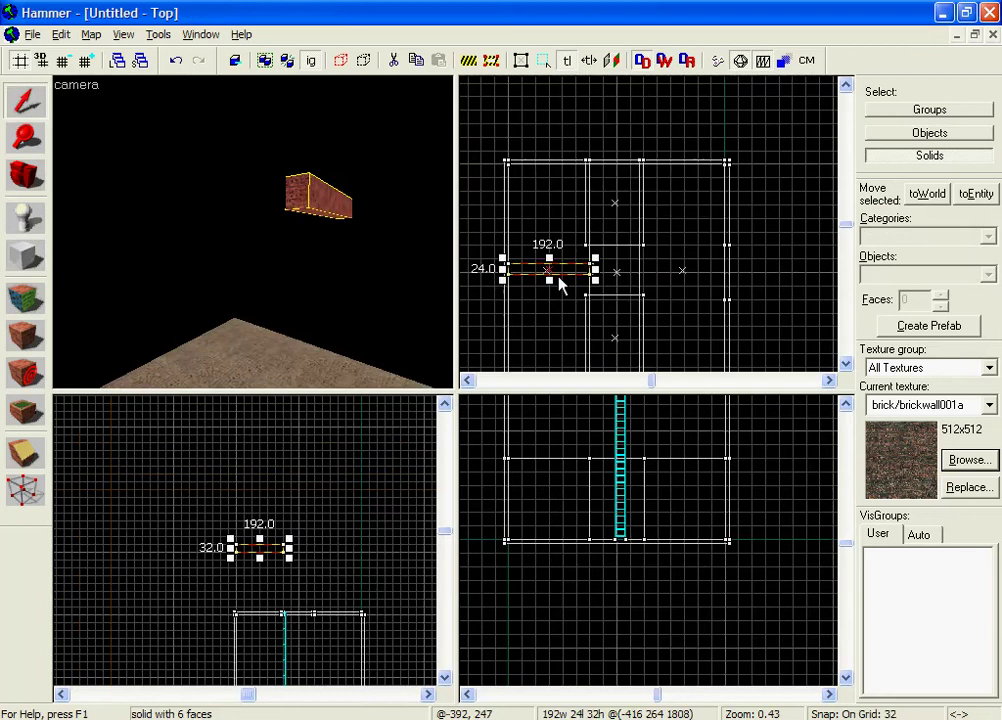
left_click_drag(557, 278, 549, 361)
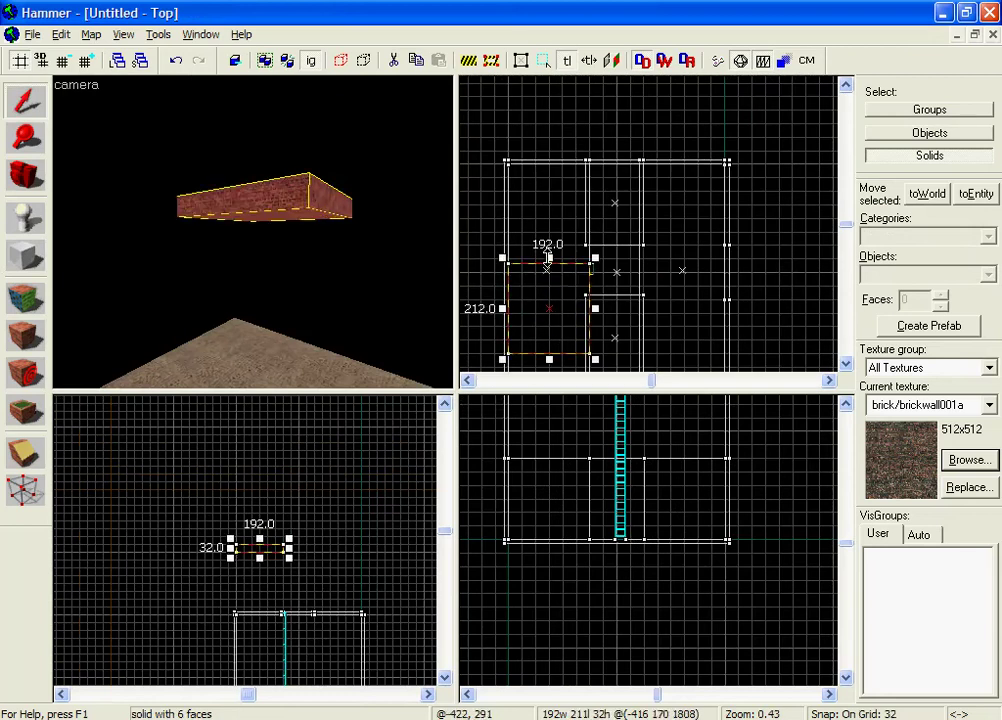
left_click_drag(548, 258, 549, 172)
Copy the World Model path models/props_c17/metalladder002.mdl from a ladder section's properties and leave the properties unchanged.
key("z")
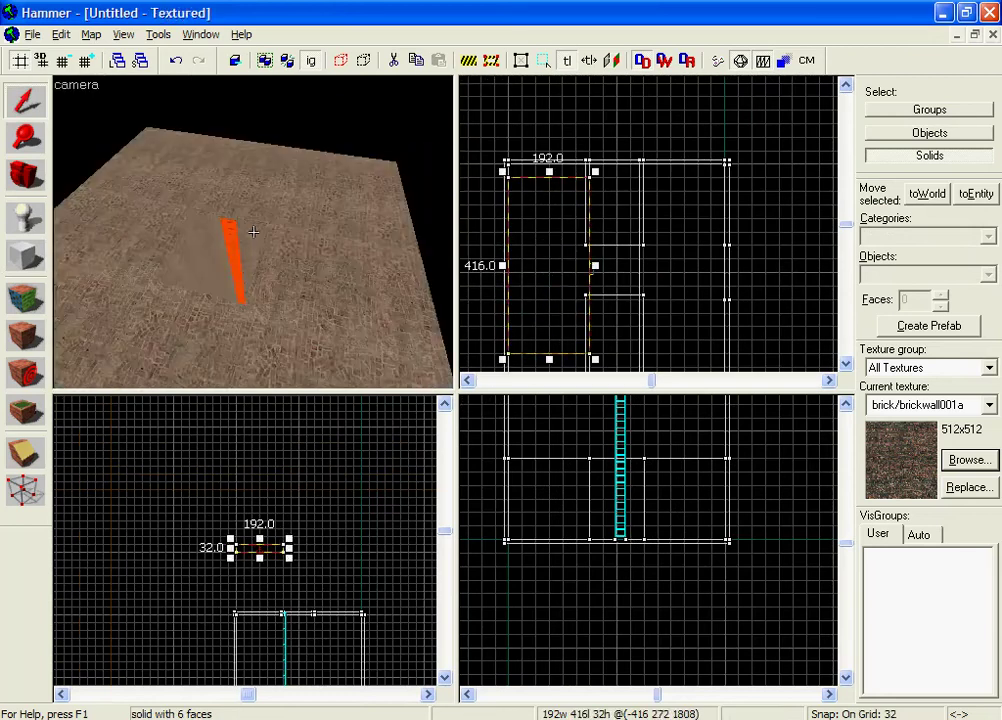
key("w")
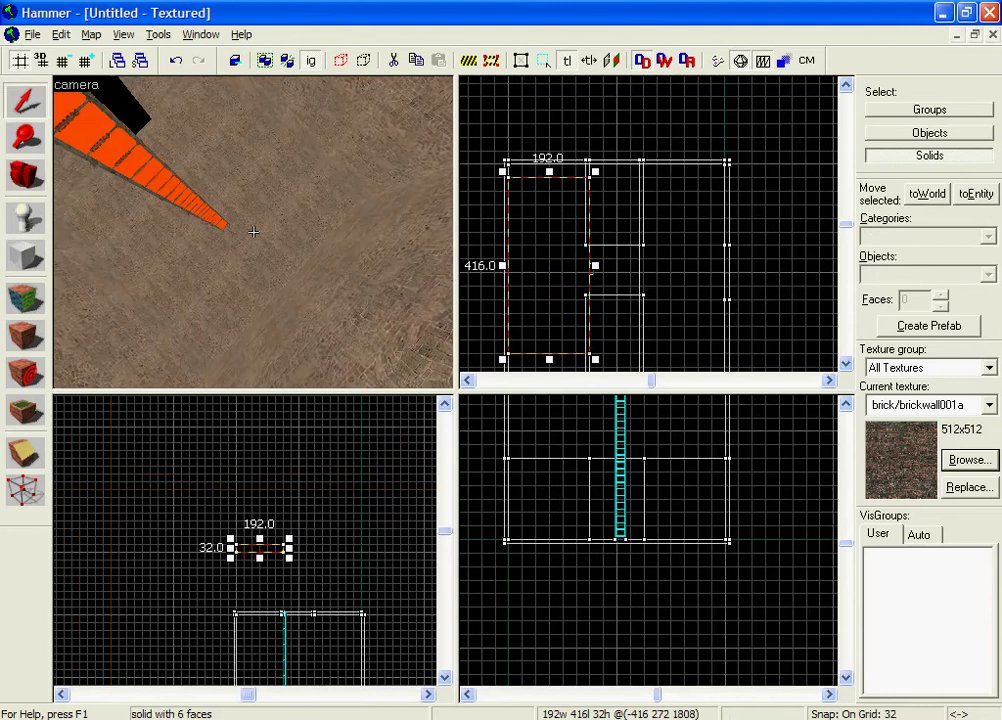
key("z")
left_click(237, 237)
key("alt+Return")
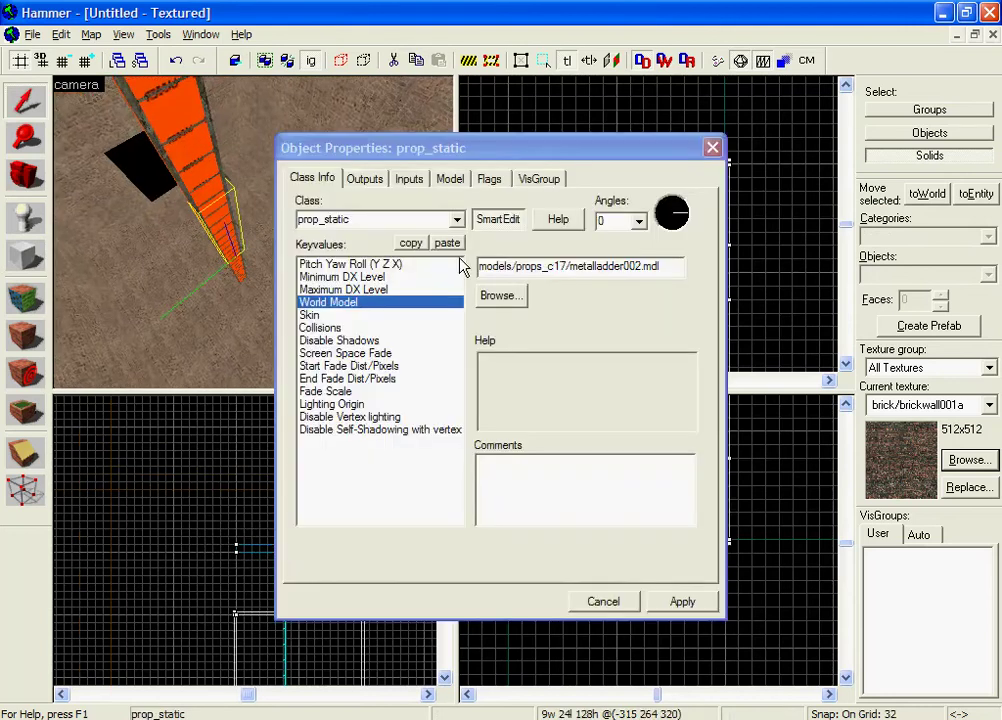
double_click(570, 266)
right_click(530, 264)
left_click(540, 316)
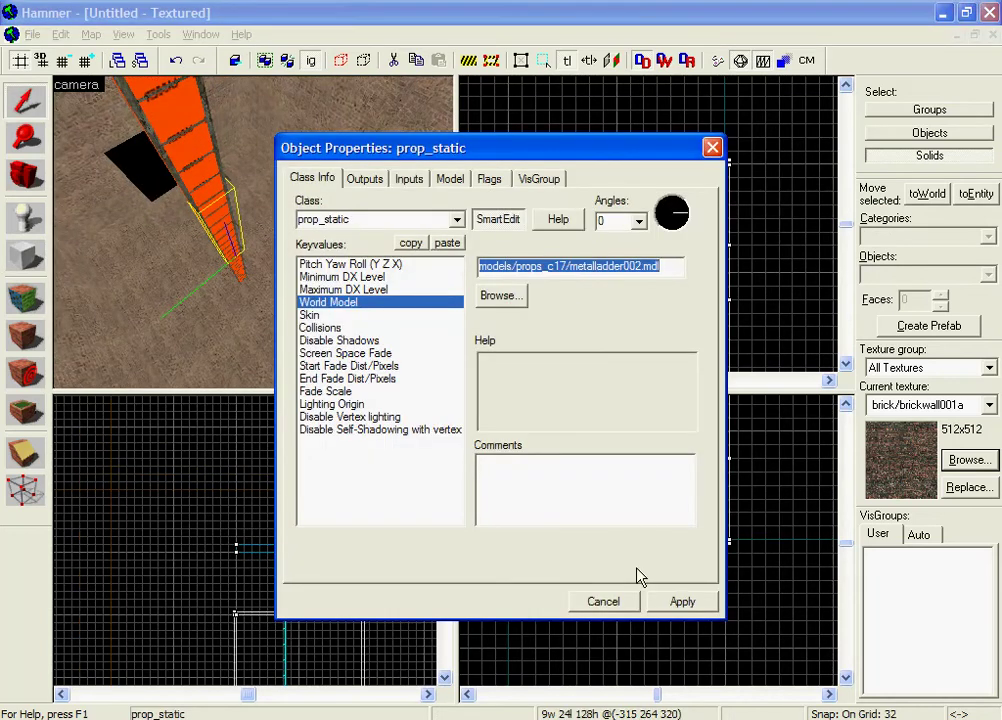
left_click(603, 601)
key("Escape")
Place a new prop_static entity on the roof beside the opening and select it.
key("z")
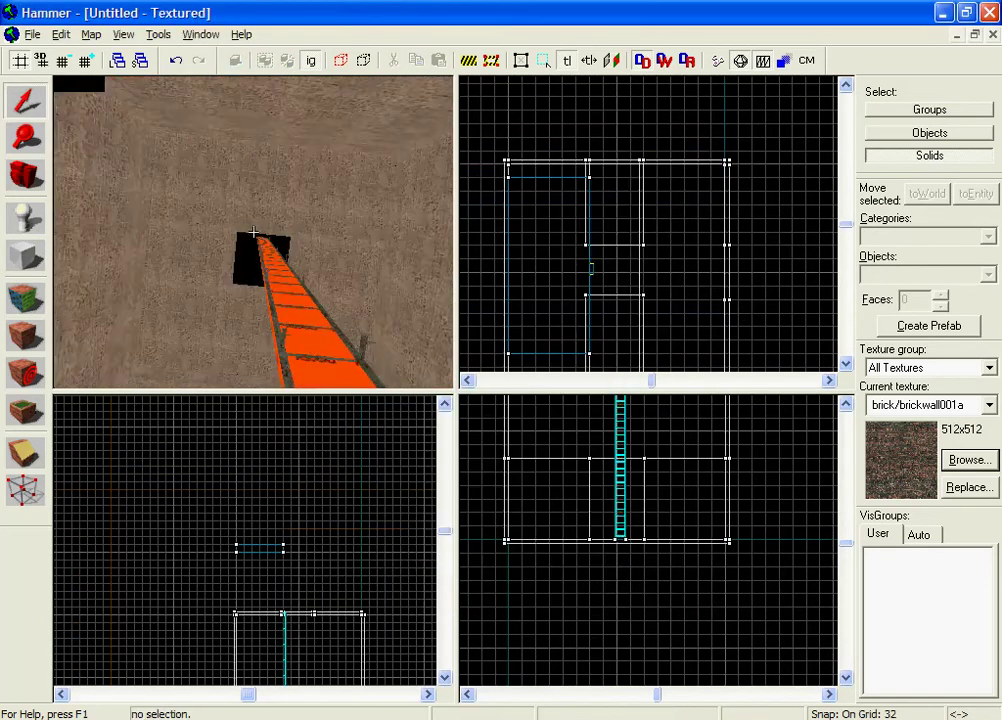
key("z")
key("shift+e")
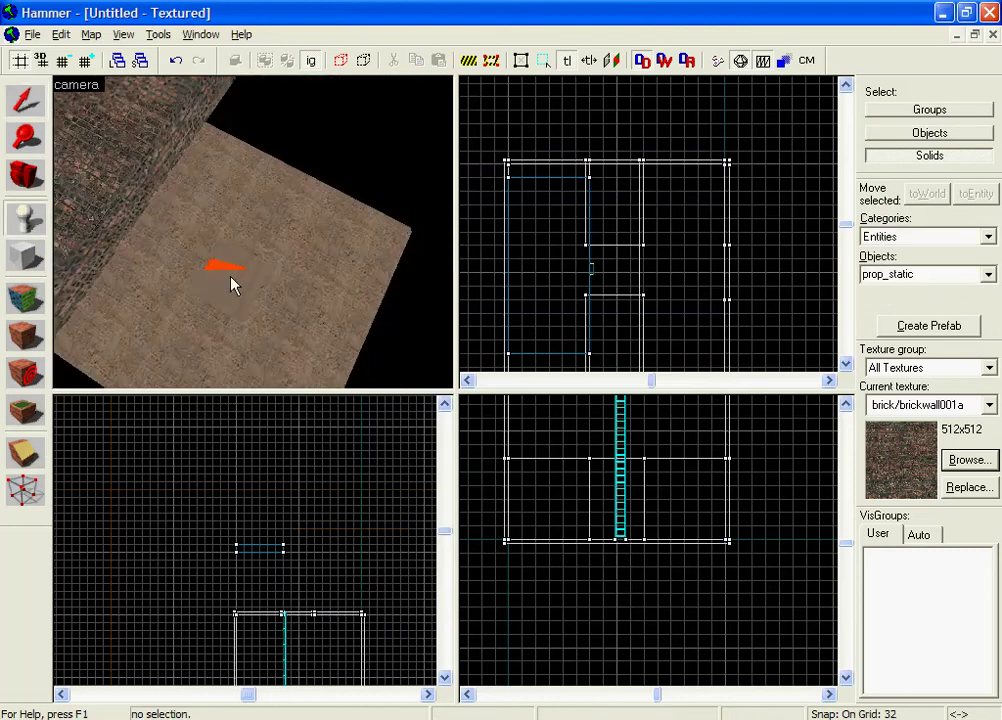
key("z")
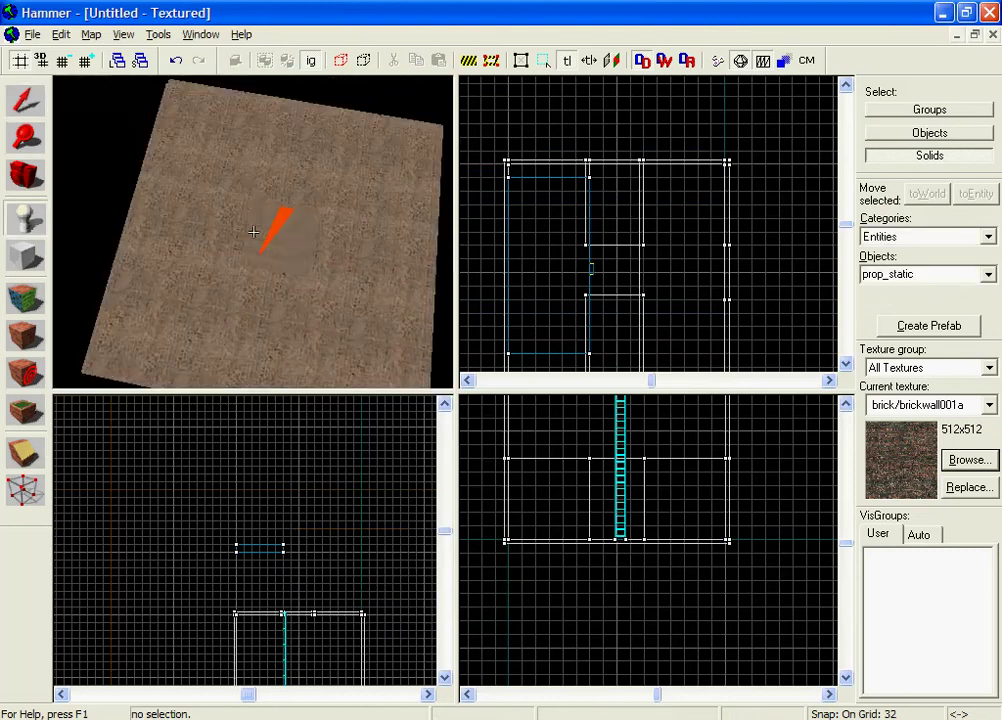
key("z")
left_click(233, 226)
left_click(25, 101)
key("z")
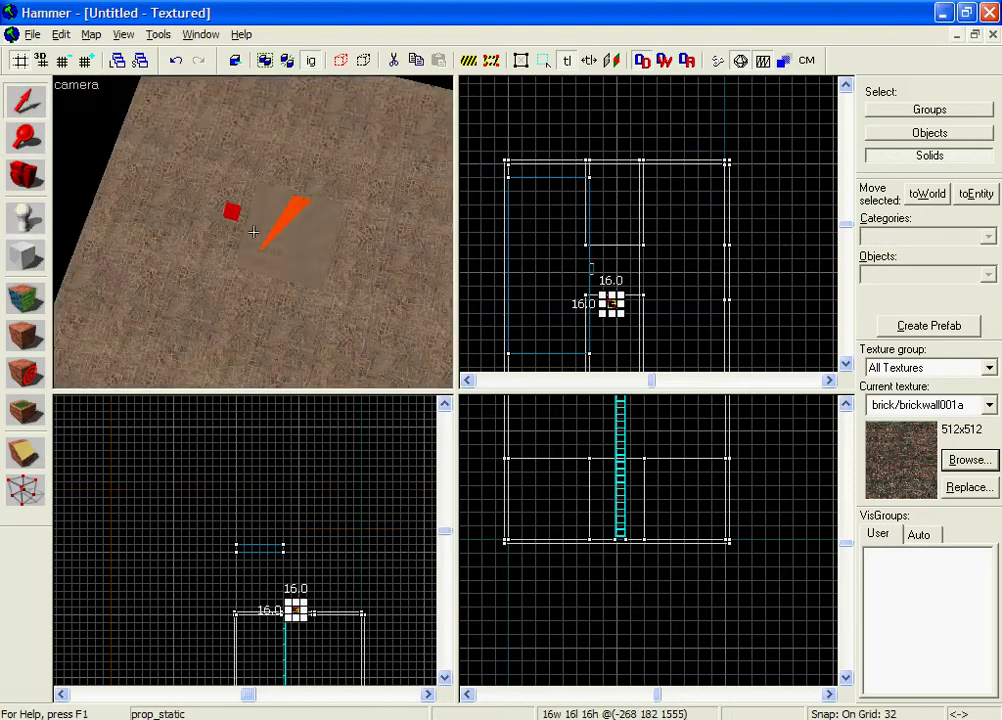
Paste models/props_c17/metalladder002.mdl as the World Model of the new prop_static on the roof and apply it.
key("z")
double_click(239, 229)
right_click(541, 268)
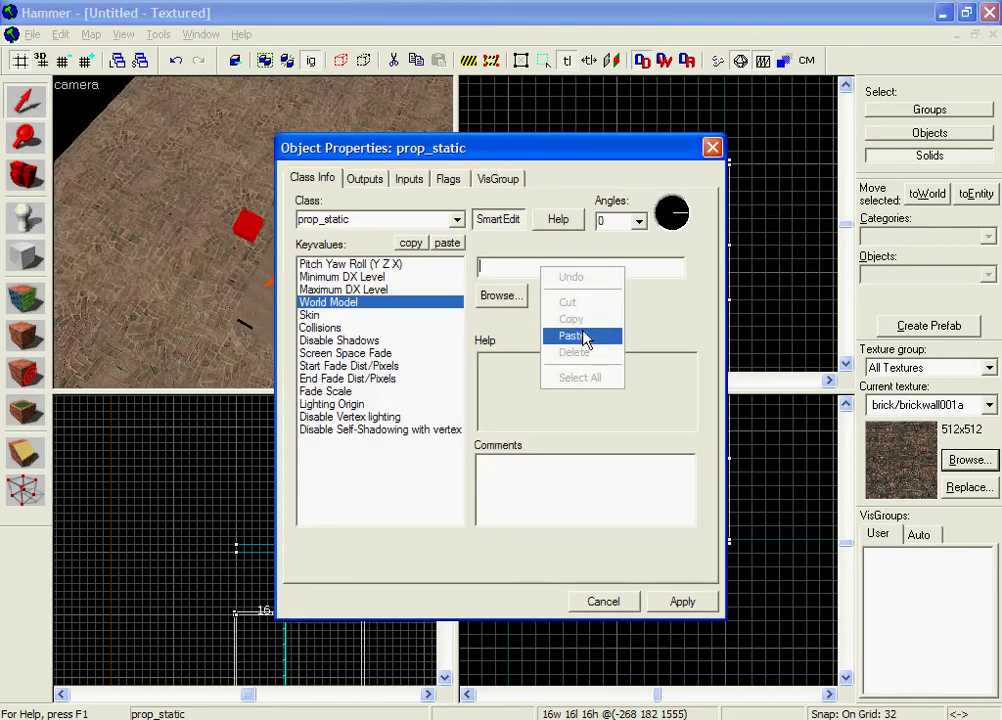
left_click(572, 336)
left_click(660, 601)
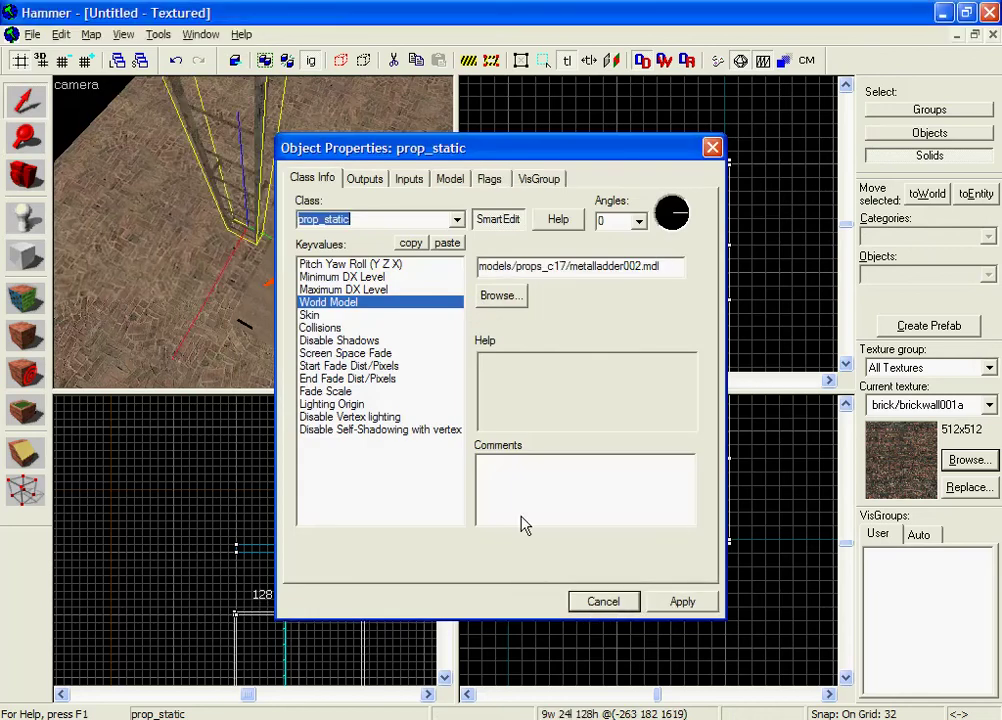
key("Escape")
key("z")
key("z")
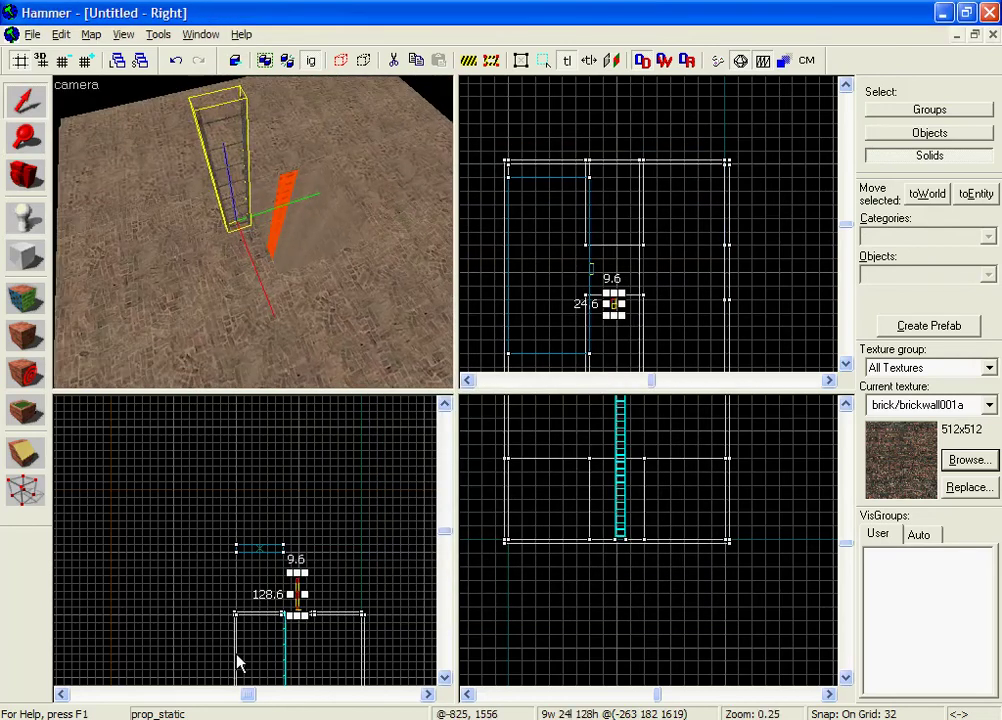
Lower the new ladder prop in the side view so its base sits in the roof slab beside the opening.
scroll(237, 662, "up", 10)
left_click(305, 610)
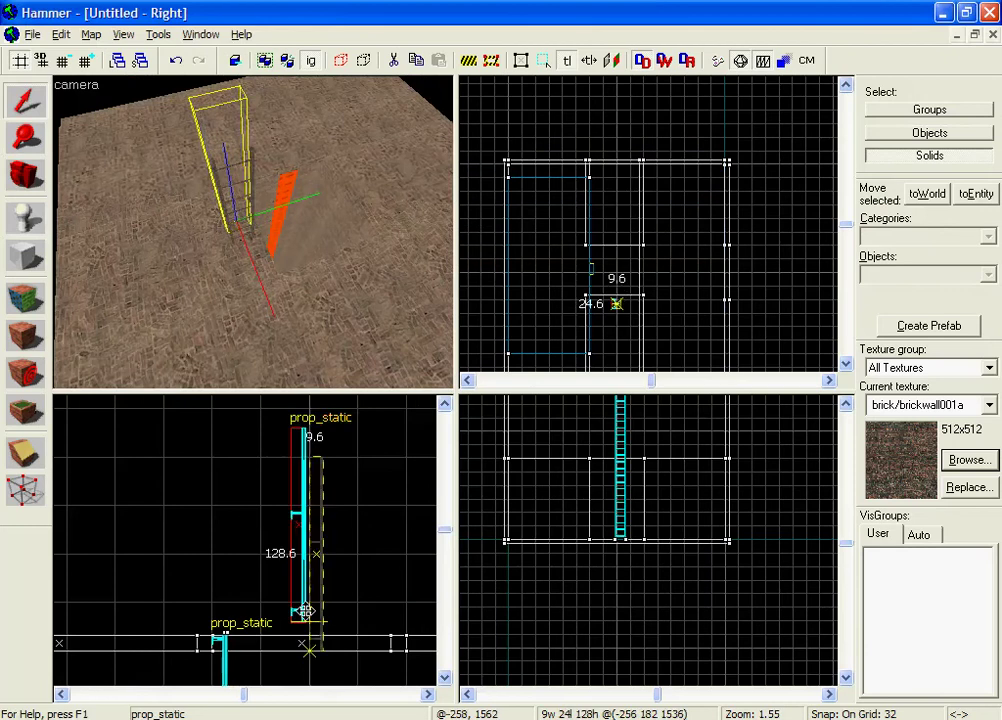
left_click_drag(305, 610, 306, 616)
key("z")
key("s")
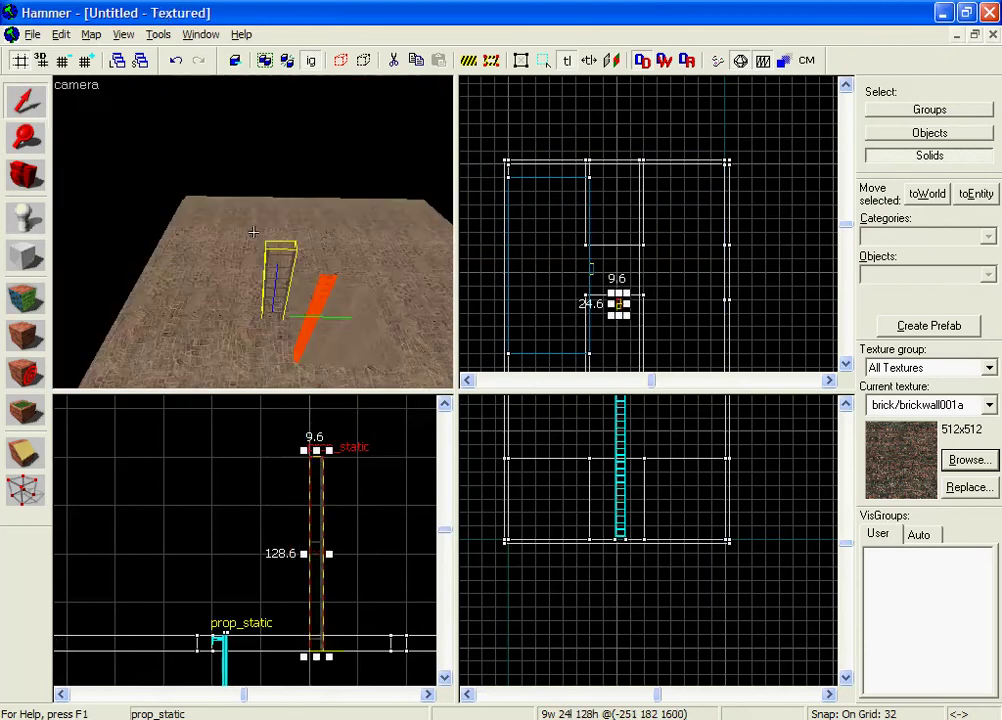
key("z")
scroll(592, 284, "up", 2)
scroll(617, 310, "up", 3)
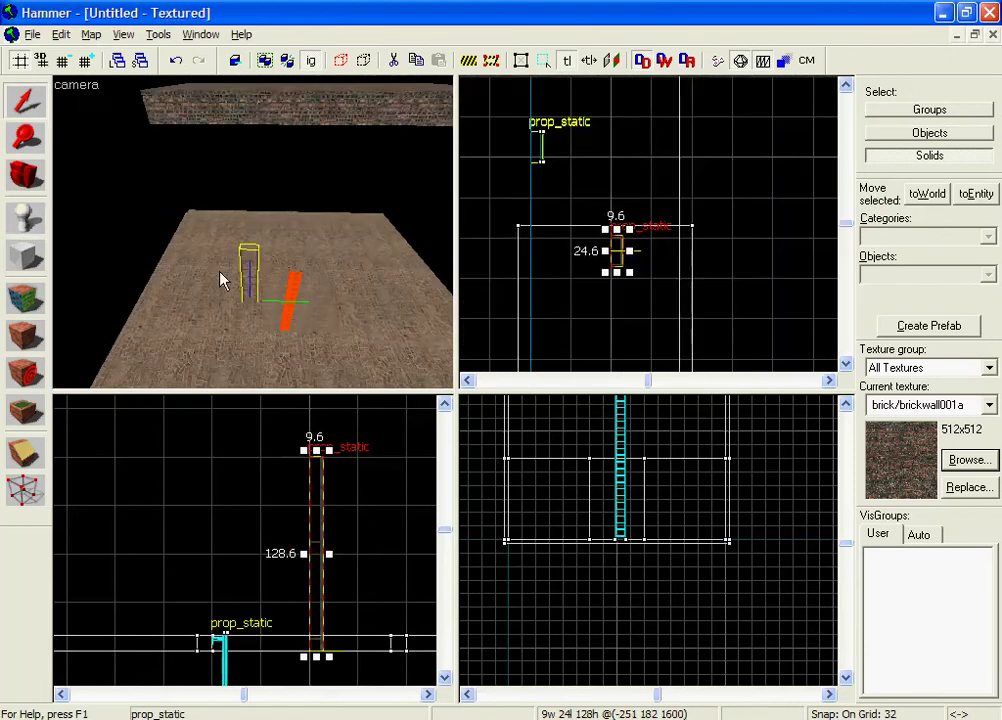
scroll(221, 277, "up", 5)
key("w")
key("d")
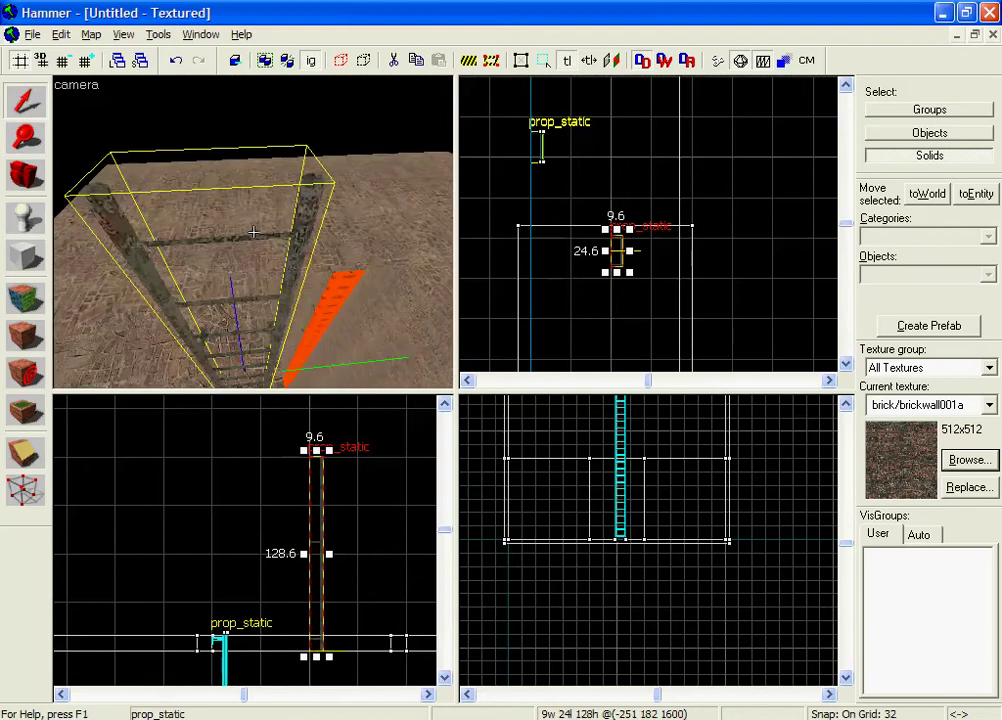
key("s")
key("z")
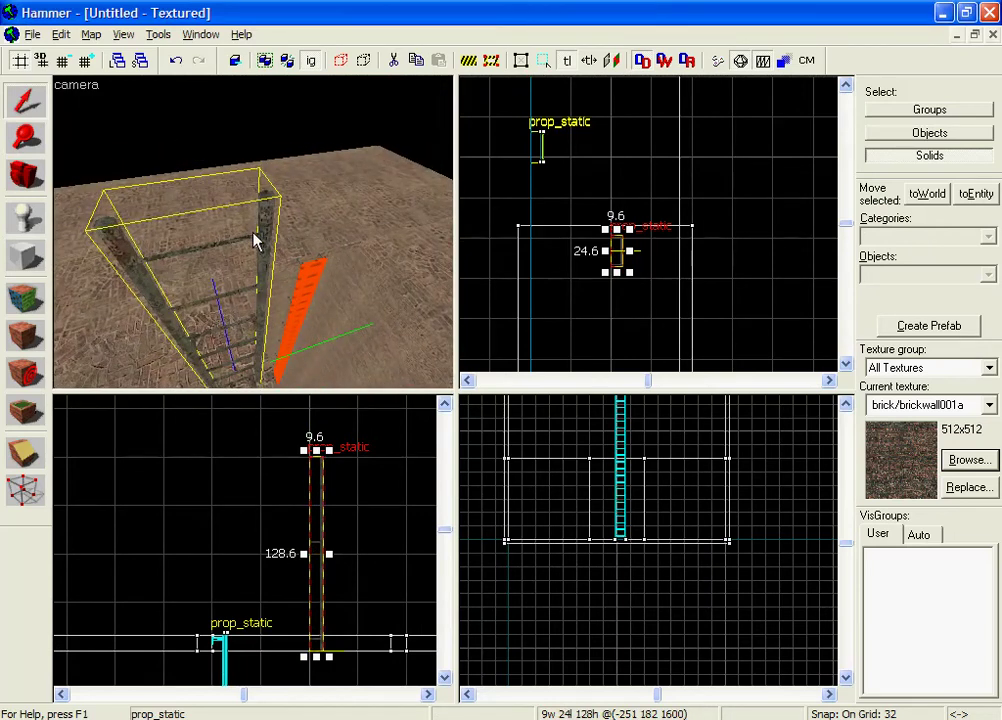
Set the ladder prop's angle to 270 in its object properties and apply it.
key("alt+Return")
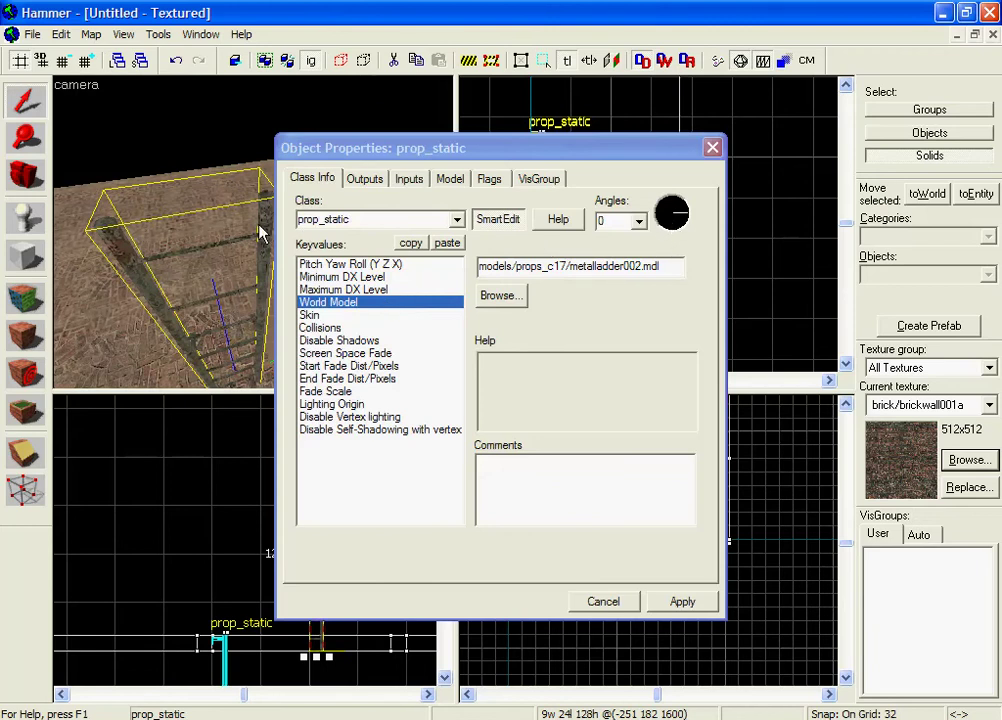
key("z")
key("s")
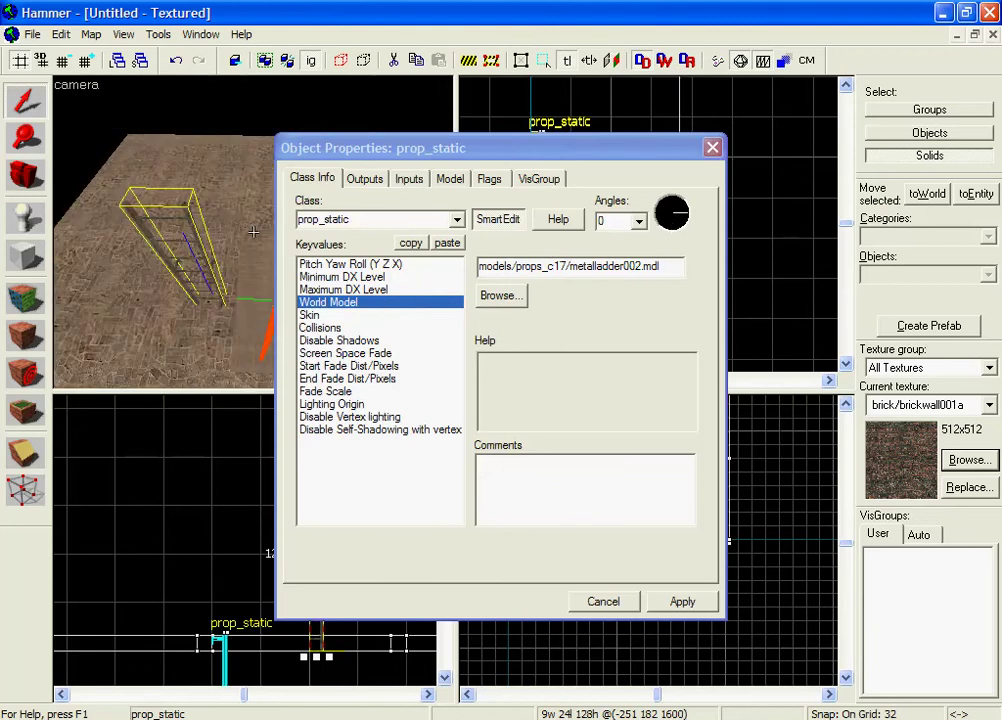
left_click(676, 219)
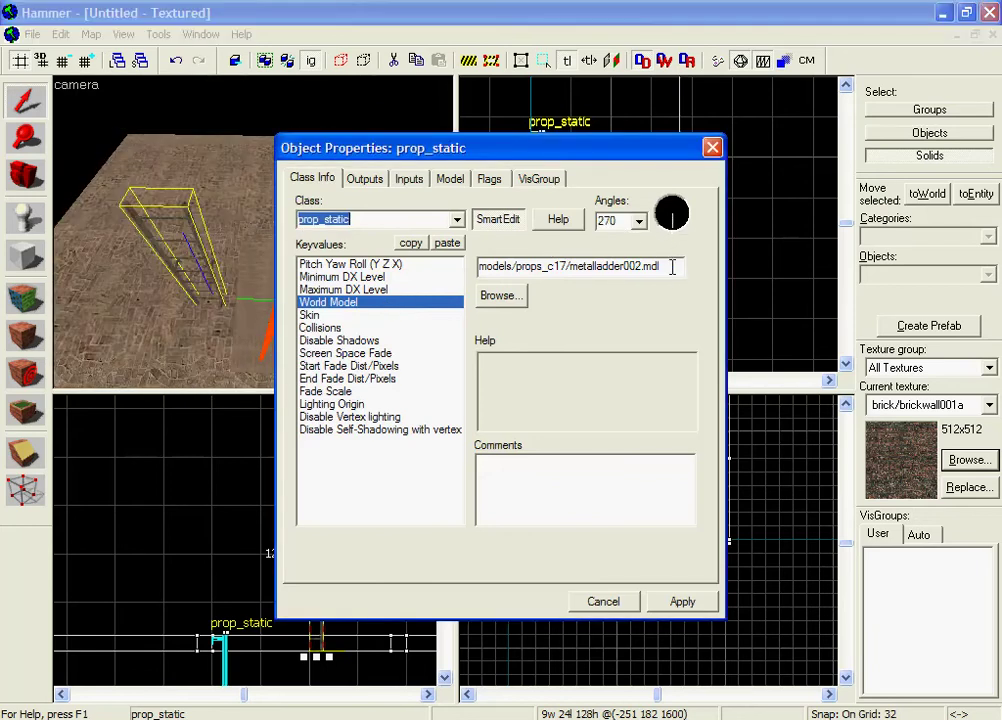
left_click(664, 646)
left_click(671, 607)
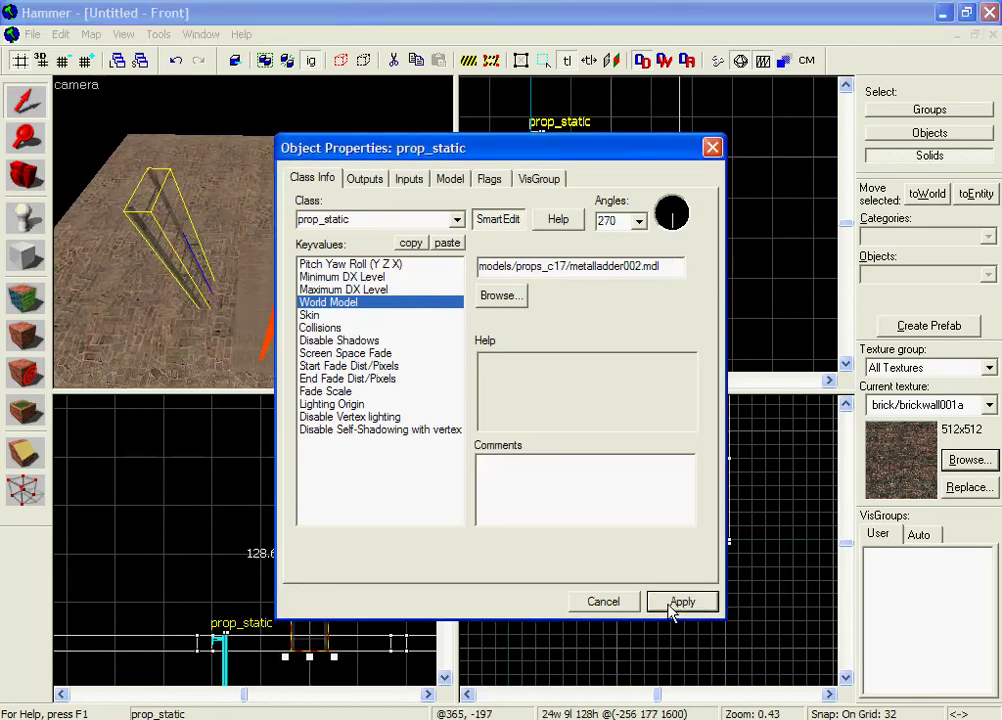
left_click(600, 601)
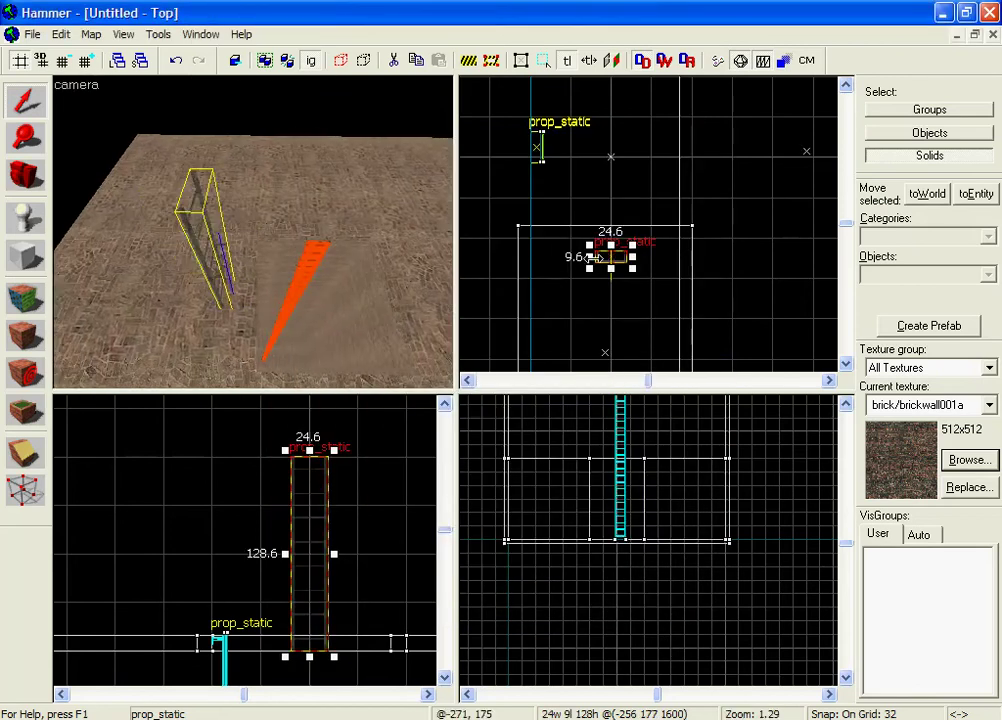
Move the rotated ladder prop across the roof opening in the top view, onto the roof beyond its far edge.
scroll(617, 257, "up", 4)
scroll(617, 257, "down", 3)
left_click_drag(608, 264, 605, 140)
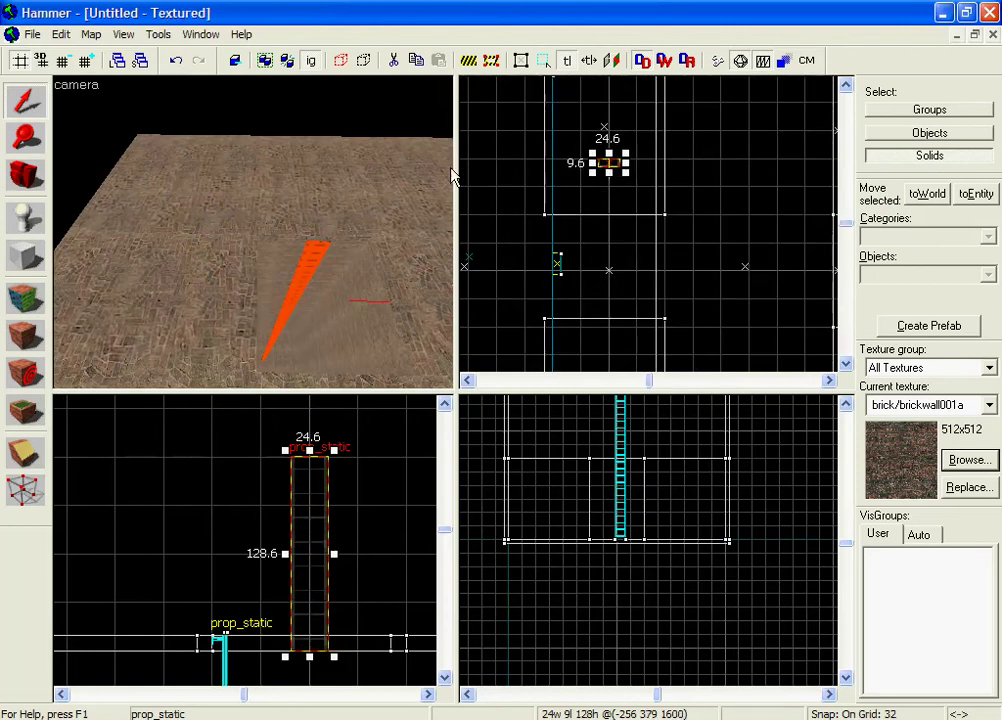
Select the floating brick platform, move it behind the ladder in the top view and reshape it to 576 by 192 units.
scroll(452, 175, "down", 5)
left_click(257, 228)
scroll(597, 215, "down", 3)
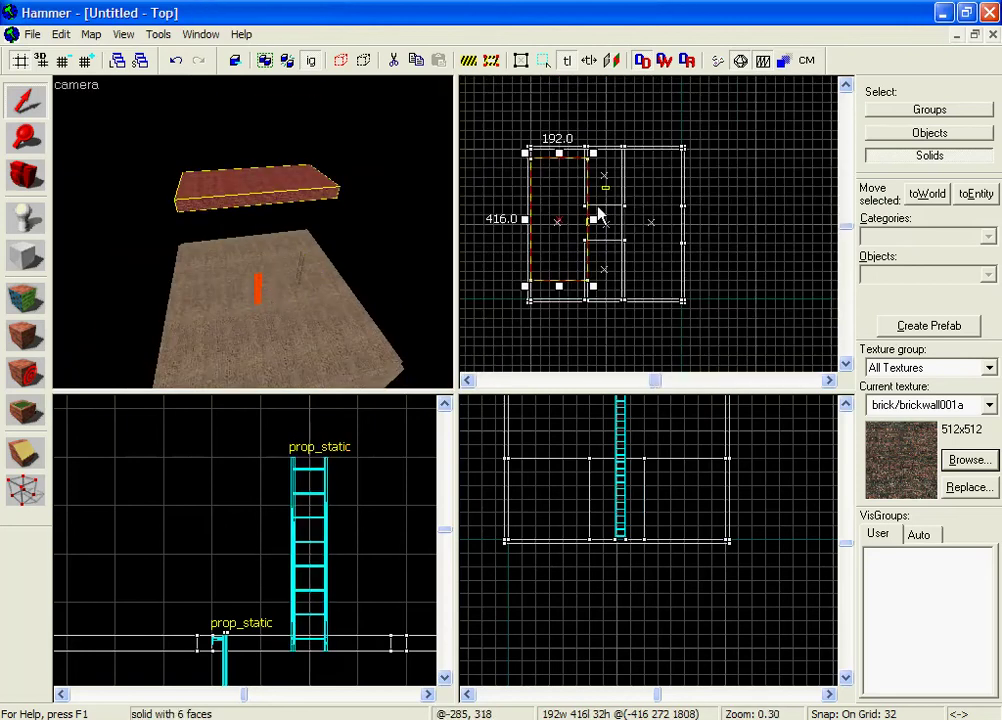
left_click_drag(577, 223, 580, 140)
scroll(588, 197, "up", 2)
scroll(593, 116, "down", 4)
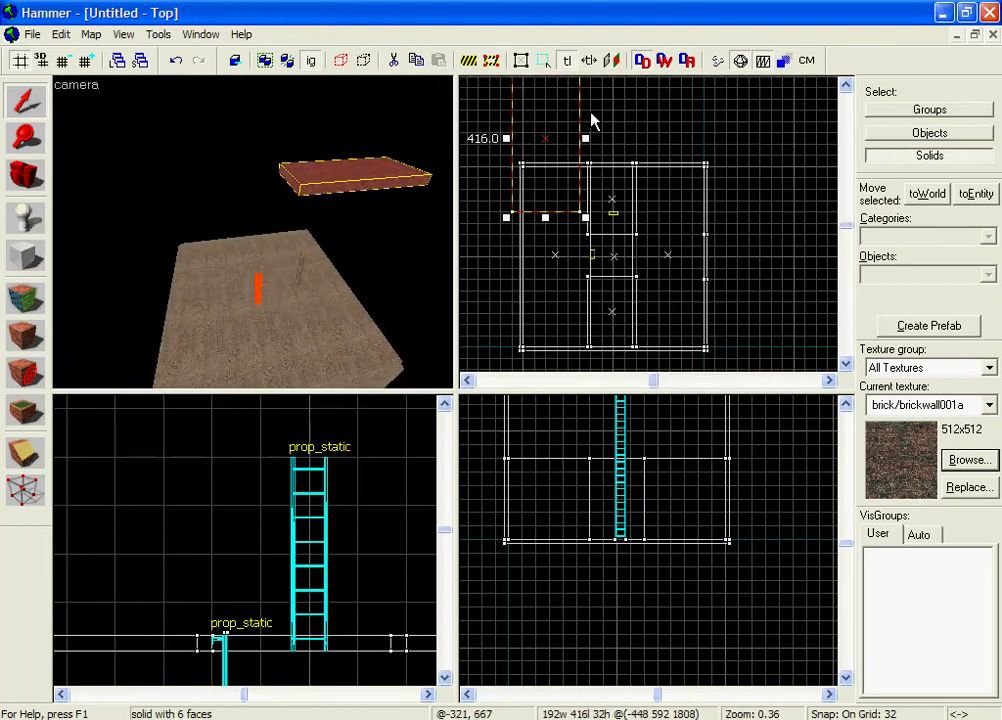
left_click_drag(588, 84, 664, 125)
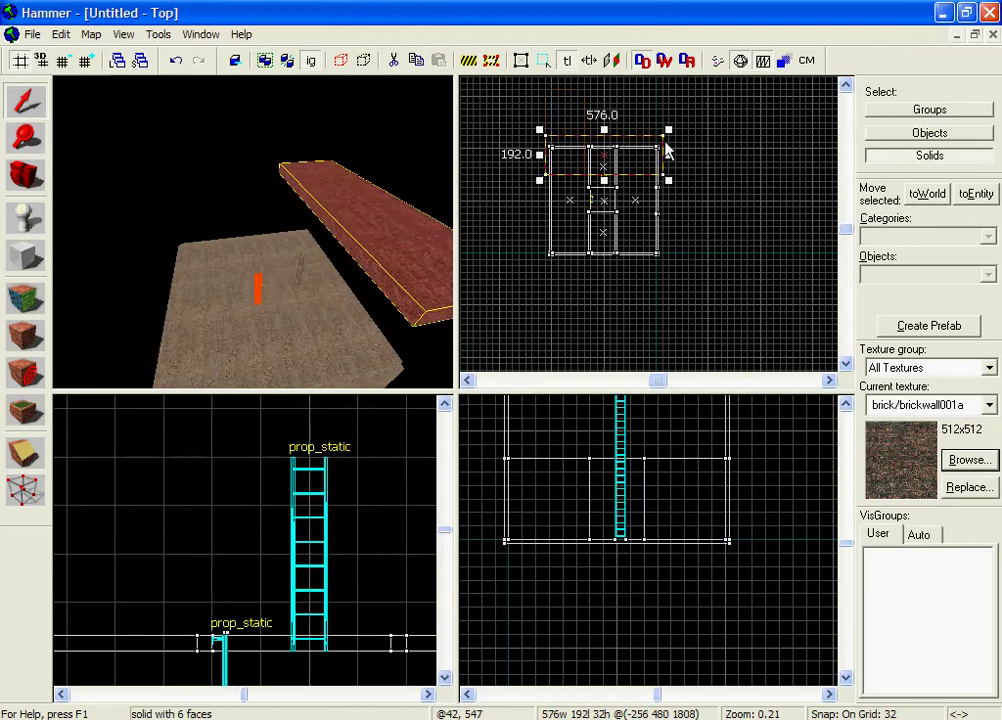
left_click(622, 197)
Stack copies of the roof ladder section upward in the side view and raise the brick platform to the ladder's top.
scroll(613, 200, "up", 6)
key("z")
key("w")
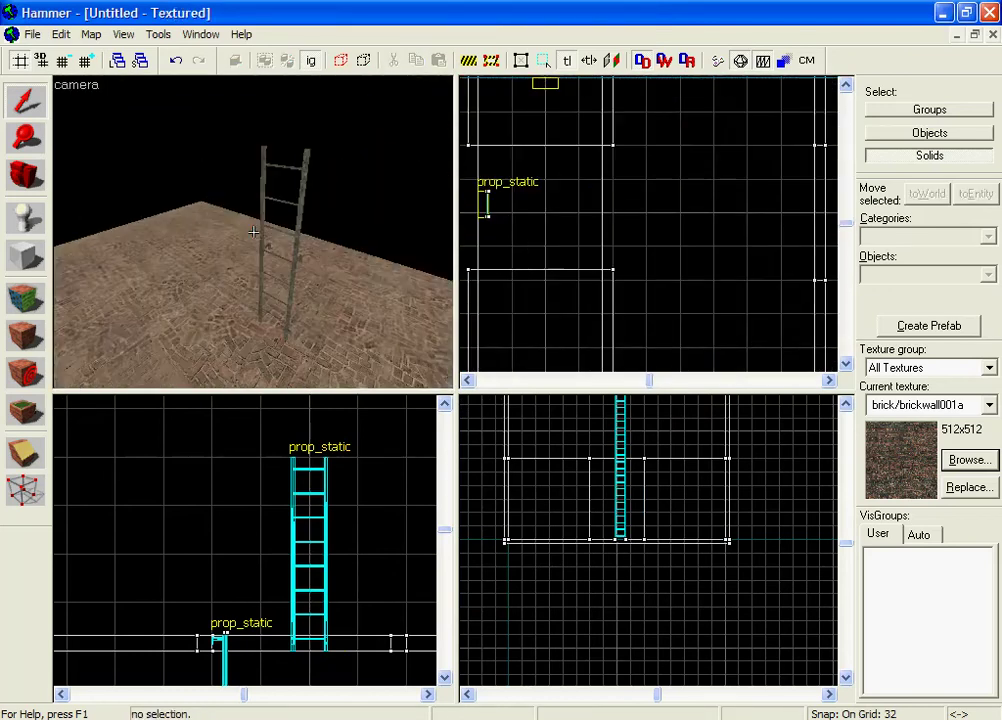
key("z")
left_click(371, 253)
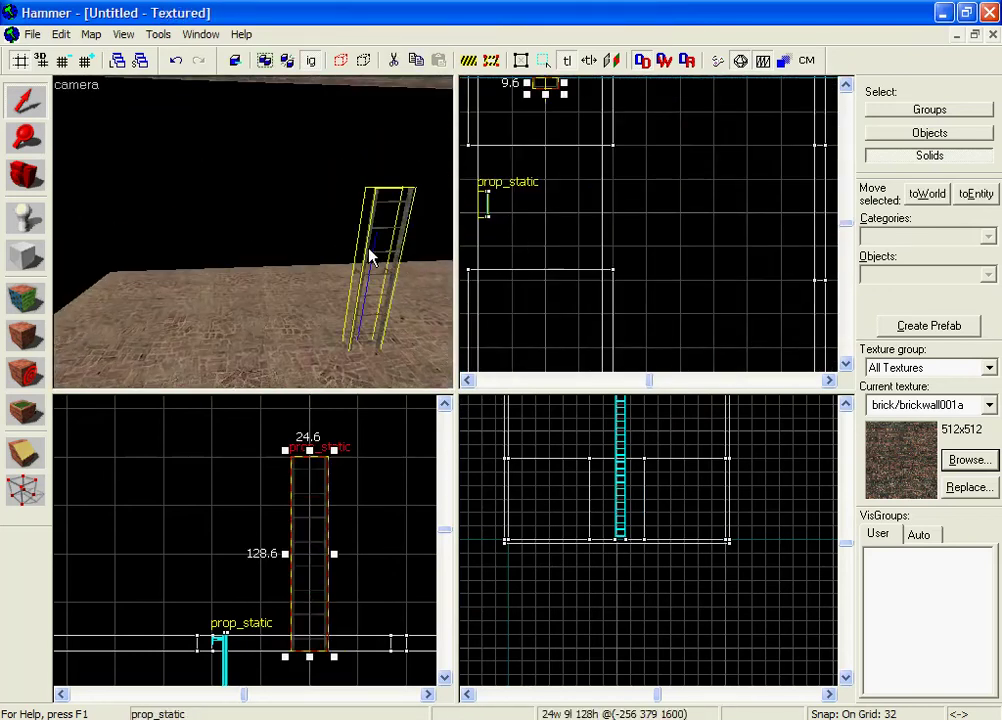
scroll(358, 501, "down", 4)
left_click_drag(341, 536, 344, 447)
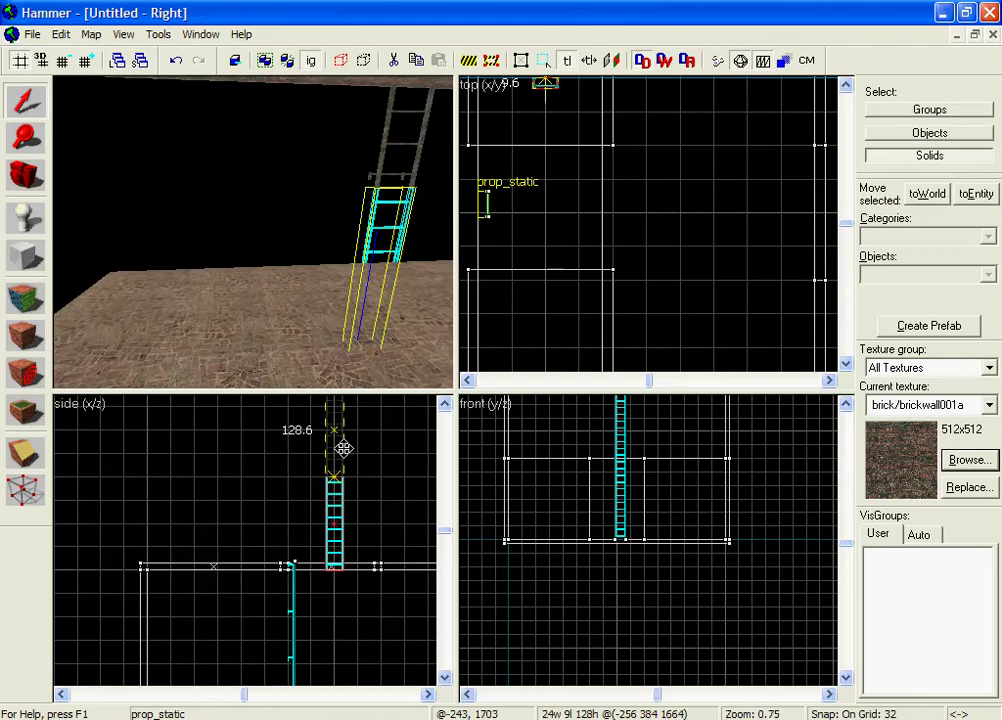
scroll(330, 520, "down", 3)
scroll(313, 570, "up", 3)
left_click_drag(313, 521, 286, 402)
left_click(286, 476)
left_click(376, 461)
Reduce the grid snap to 8 and lower the brick platform so its upper face is level with the ladder's top.
key("z")
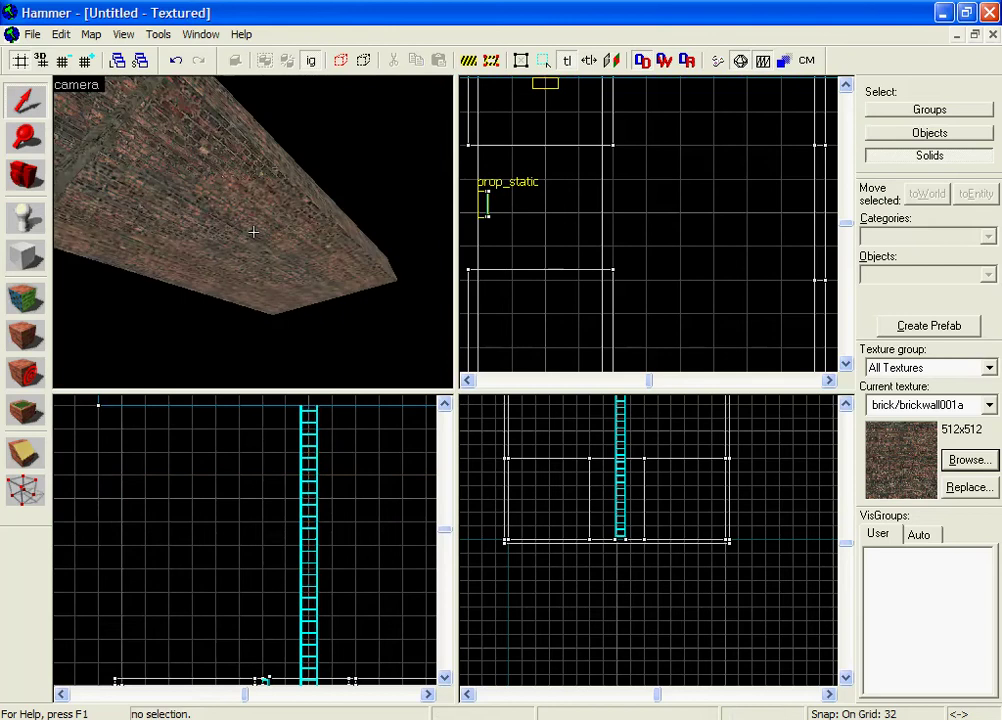
key("w")
key("z")
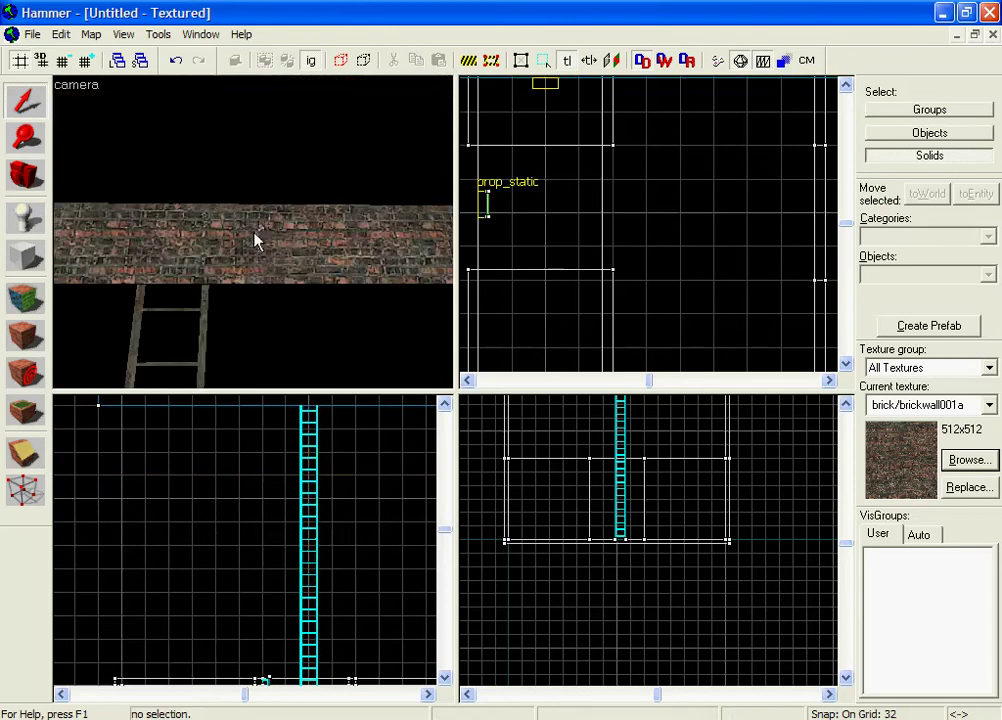
key("bracketleft")
key("bracketleft")
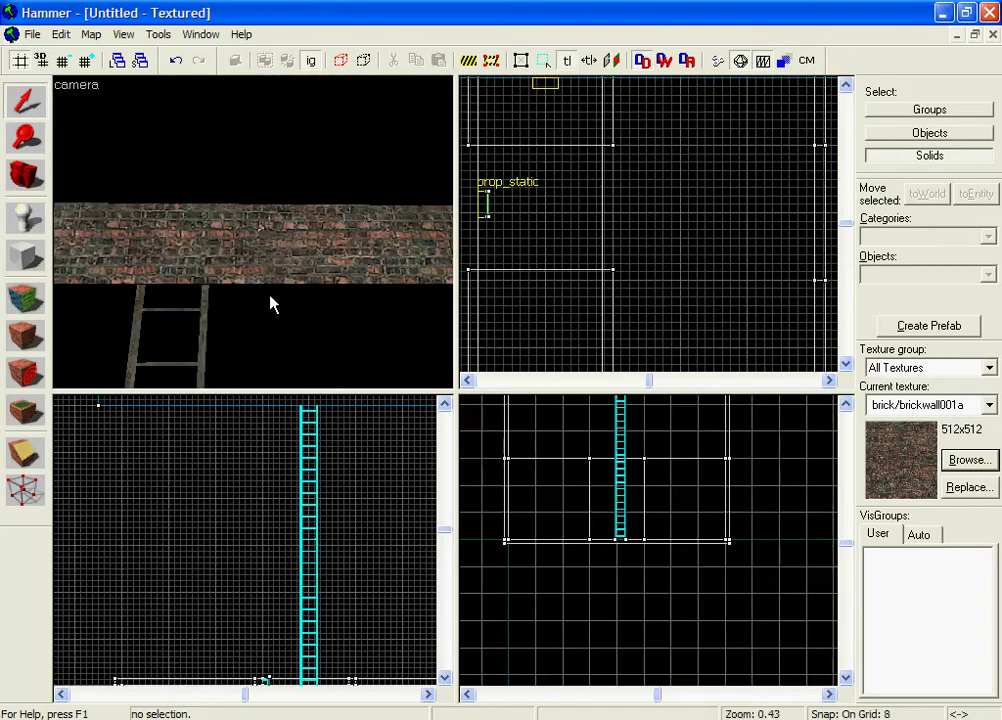
left_click(280, 272)
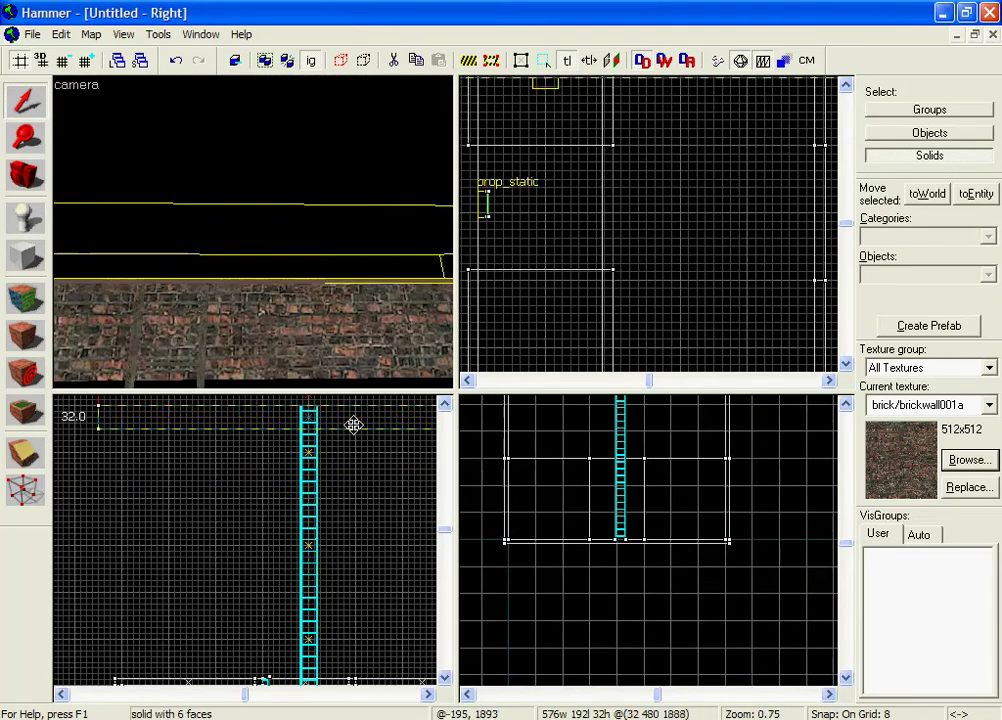
left_click(347, 505)
Choose tools/toolsinvisibleladder from the texture browser as the current texture.
key("z")
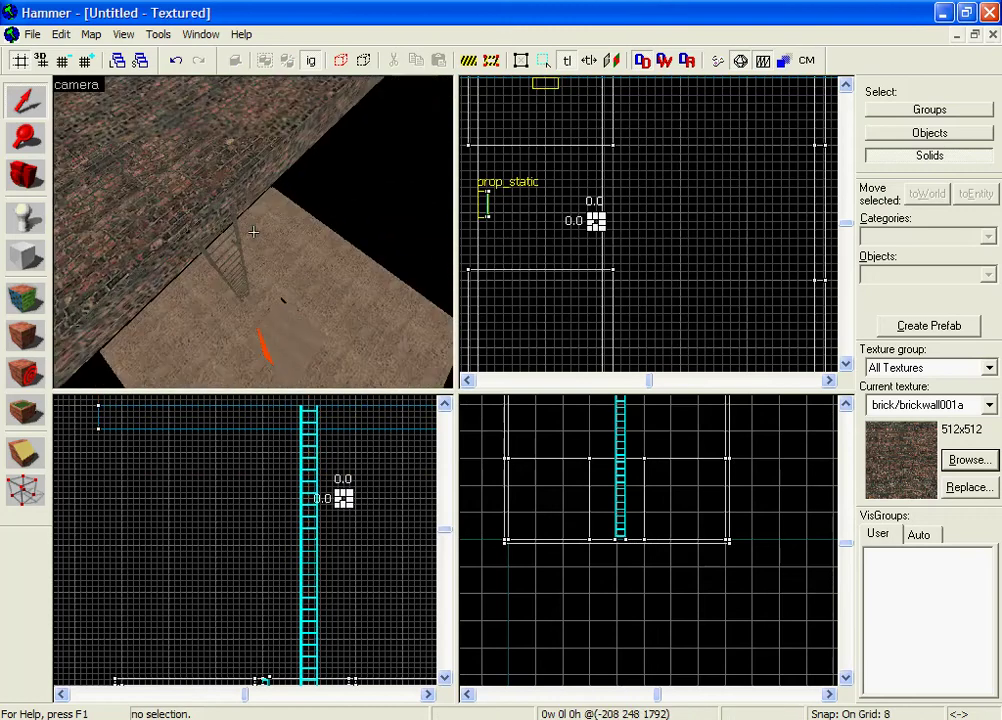
key("z")
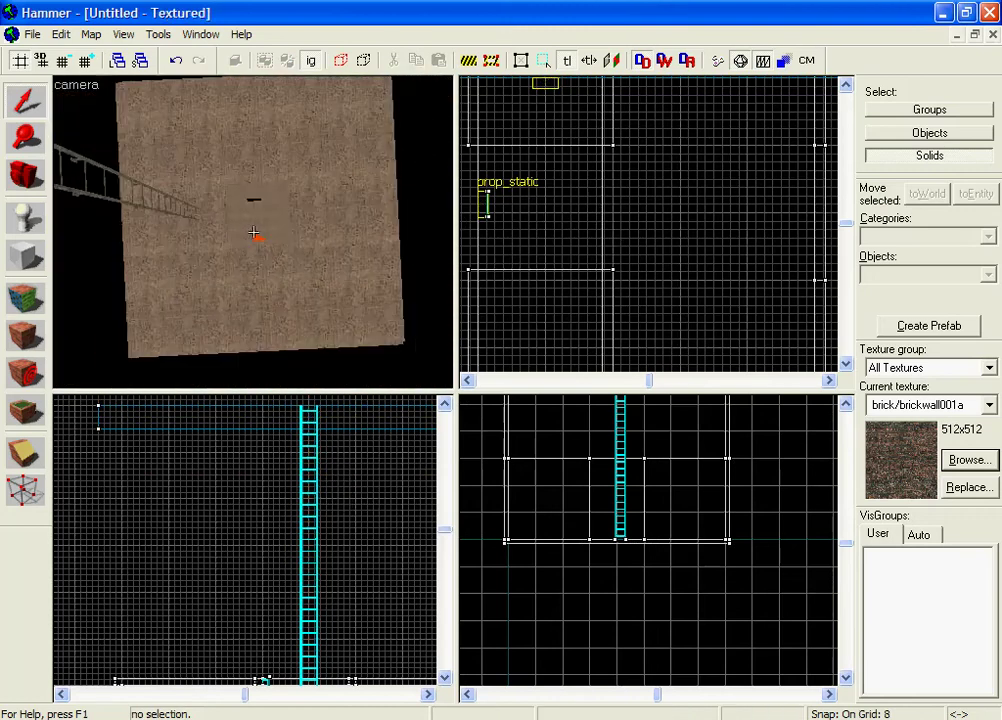
key("z")
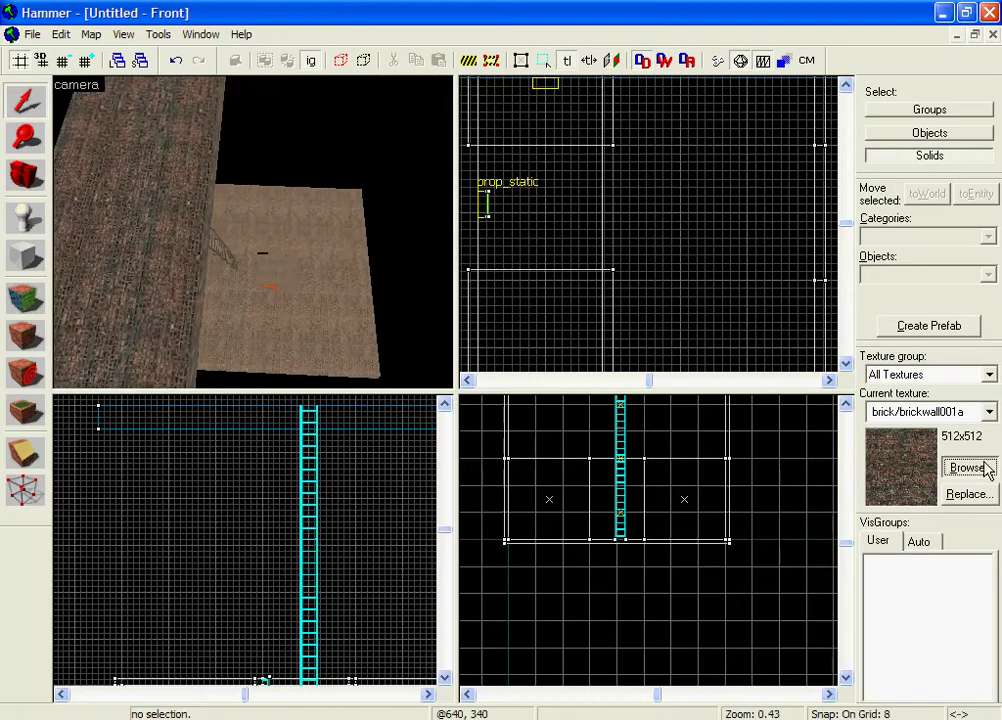
left_click(982, 462)
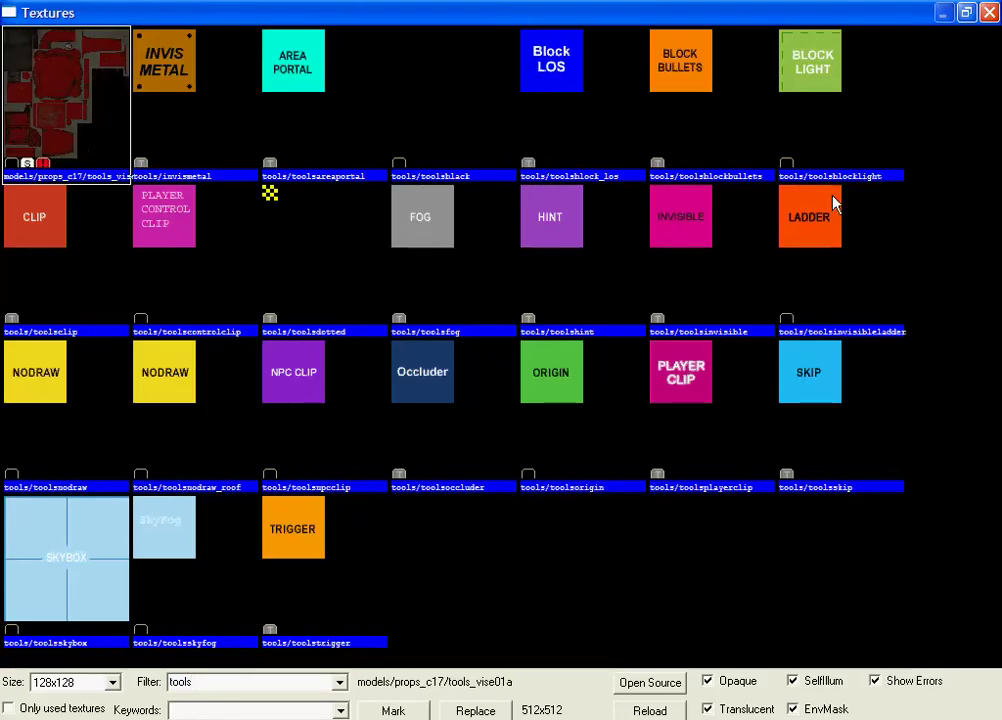
double_click(835, 215)
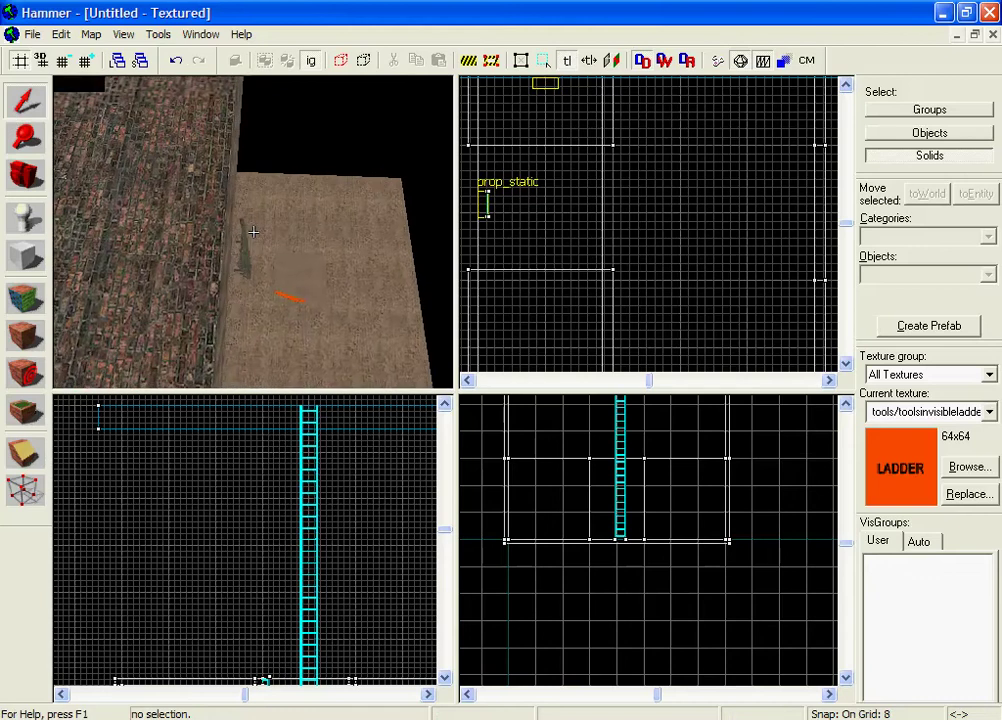
Create an invisible-ladder block 24 wide, 4 deep and 32 high against the ladder's front, using grid snap 4, and select it.
left_click(25, 256)
scroll(586, 253, "down", 4)
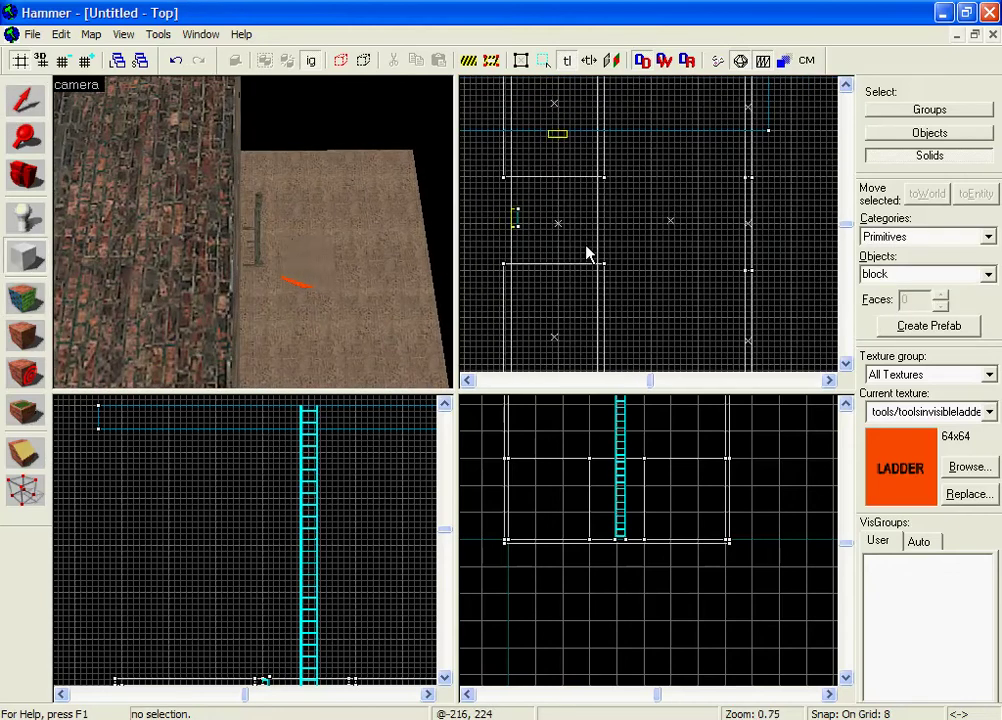
scroll(570, 119, "up", 12)
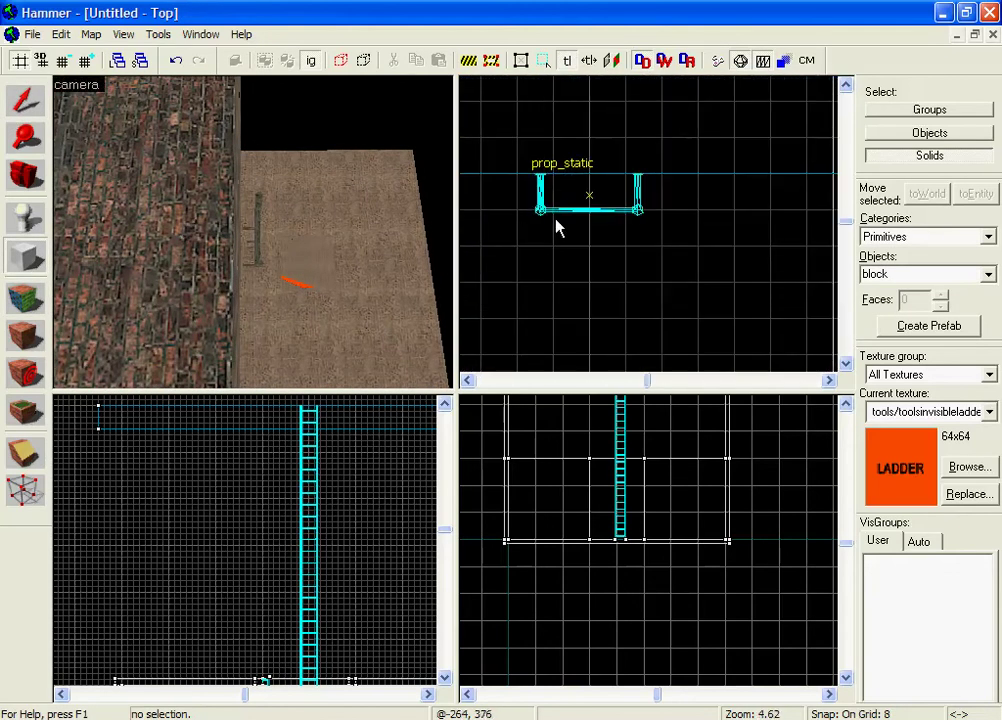
left_click_drag(549, 205, 631, 251)
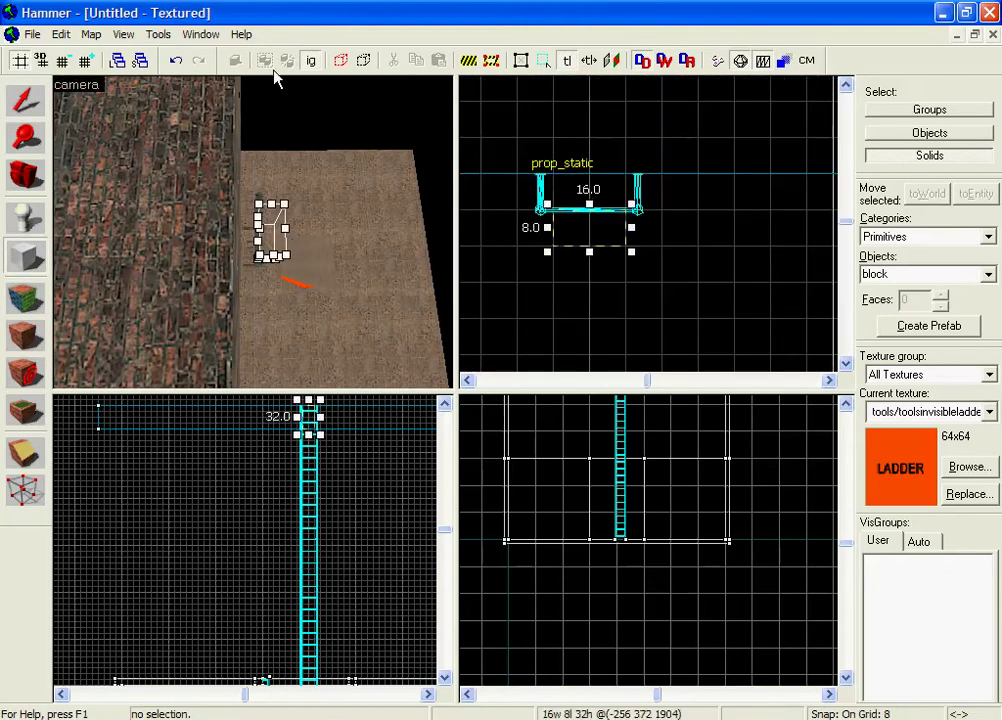
left_click(66, 61)
scroll(580, 247, "up", 4)
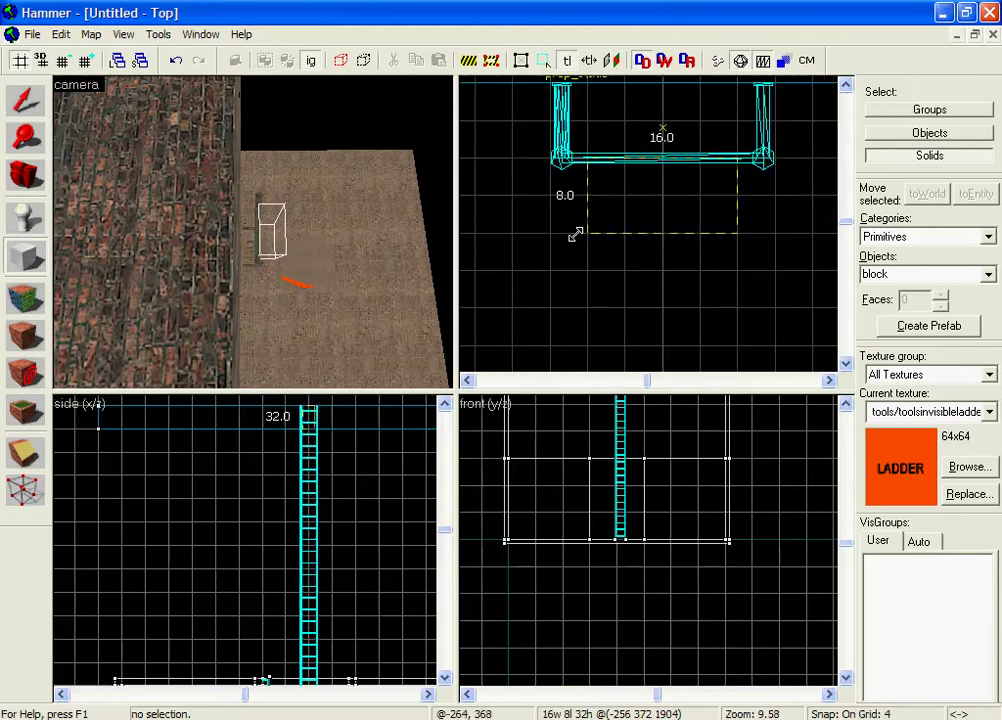
left_click_drag(581, 240, 544, 201)
left_click_drag(745, 176, 781, 176)
key("Return")
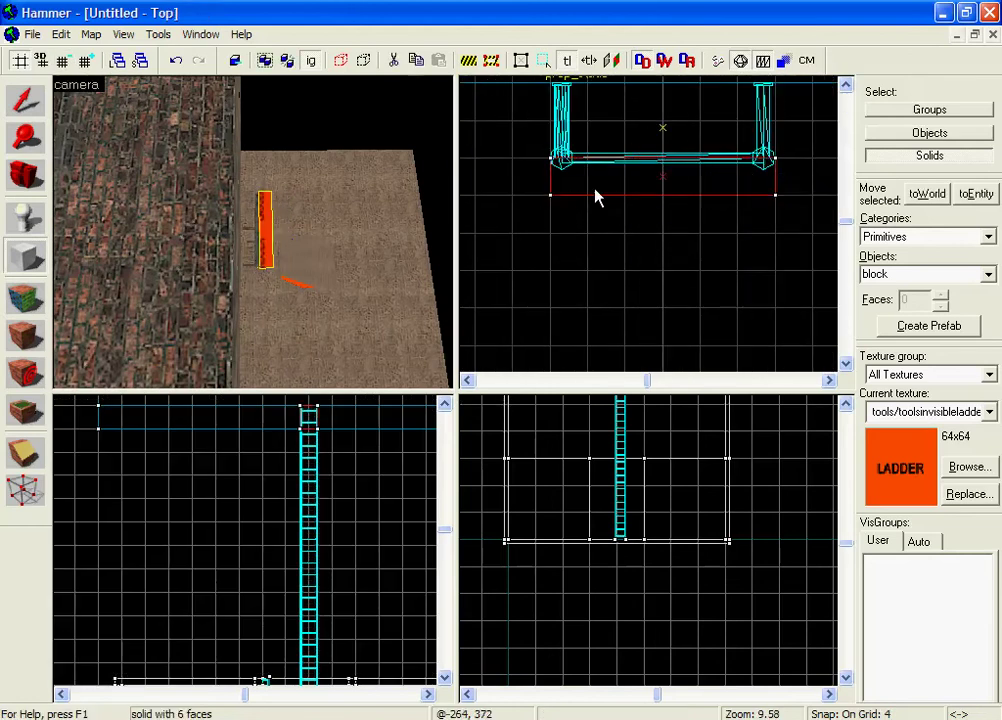
key("shift+s")
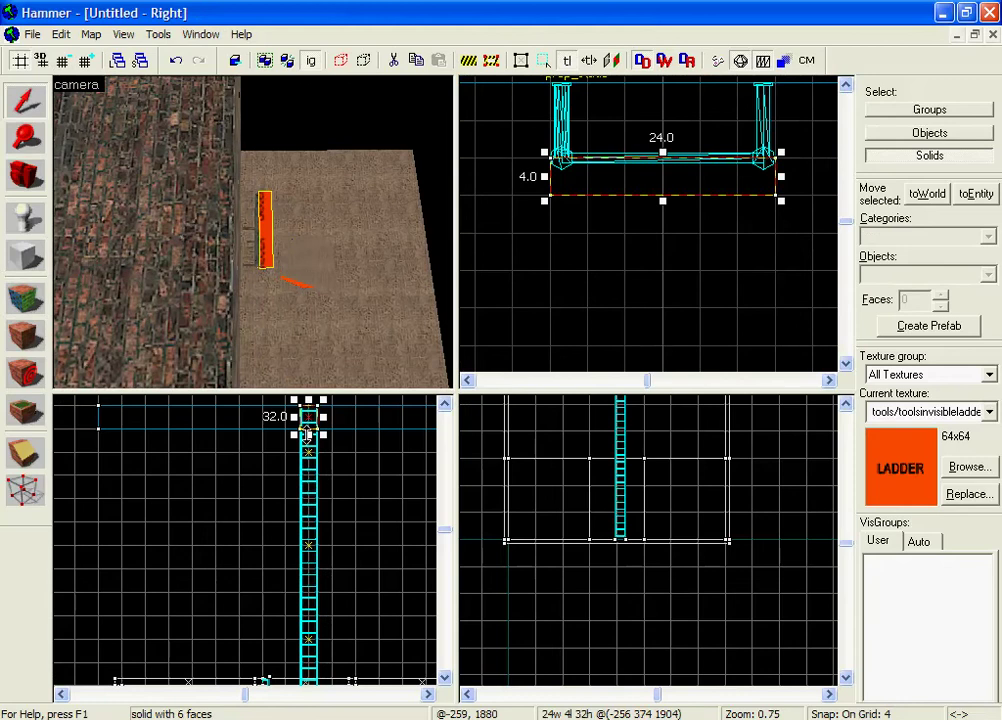
Stretch the invisible-ladder block down along the whole platform ladder to its base at the roof, and deselect it.
left_click_drag(307, 434, 320, 653)
middle_click_drag(310, 670, 313, 584)
scroll(313, 584, "up", 5)
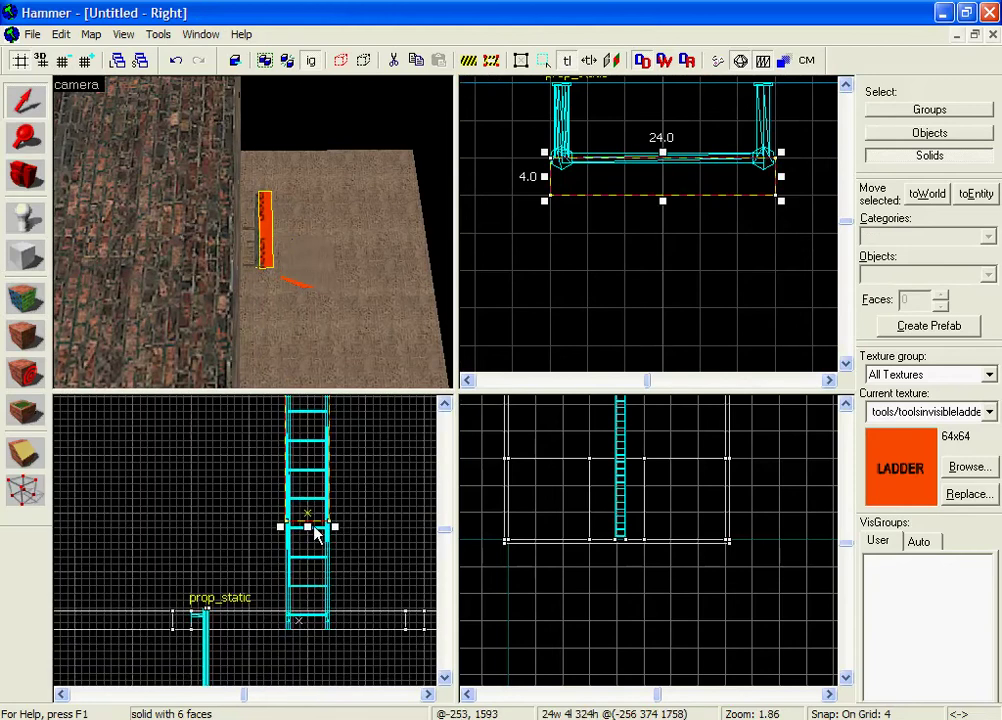
left_click(342, 599)
key("z")
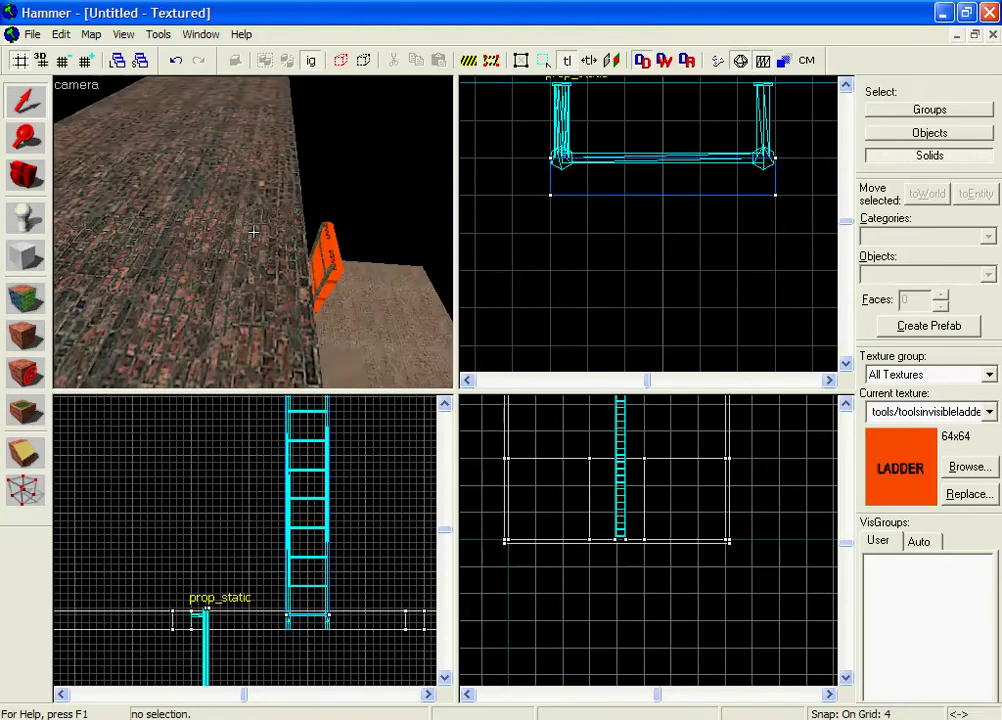
Examine the platform, both ladders and the building's interior and roof in the camera view.
left_click(253, 232)
key("z")
scroll(652, 190, "down", 3)
scroll(655, 180, "up", 3)
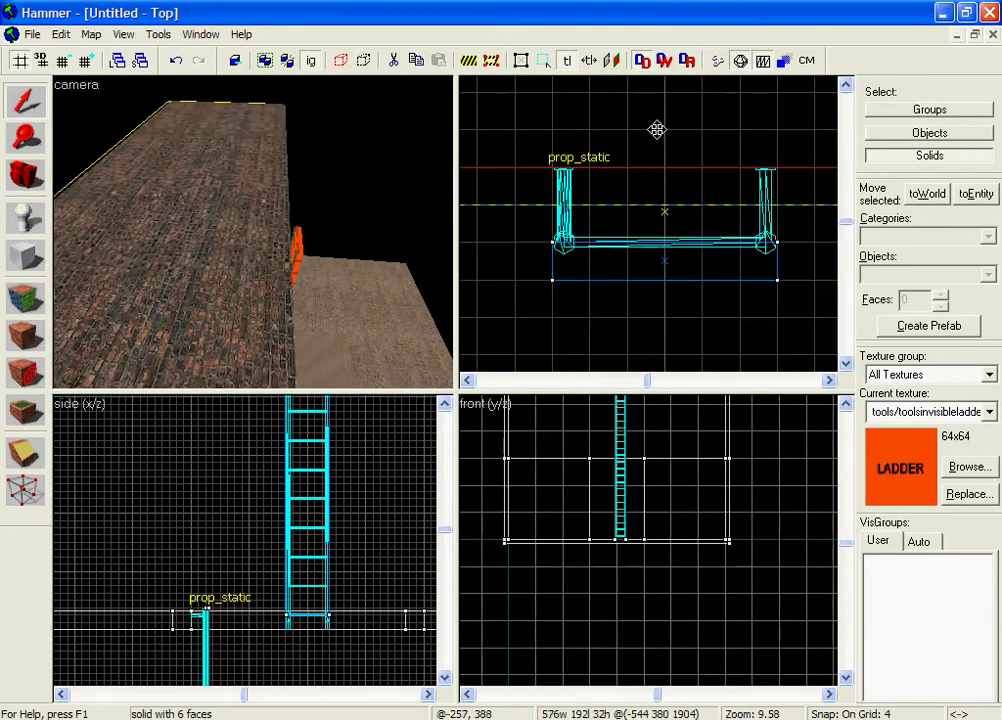
left_click(679, 297)
key("z")
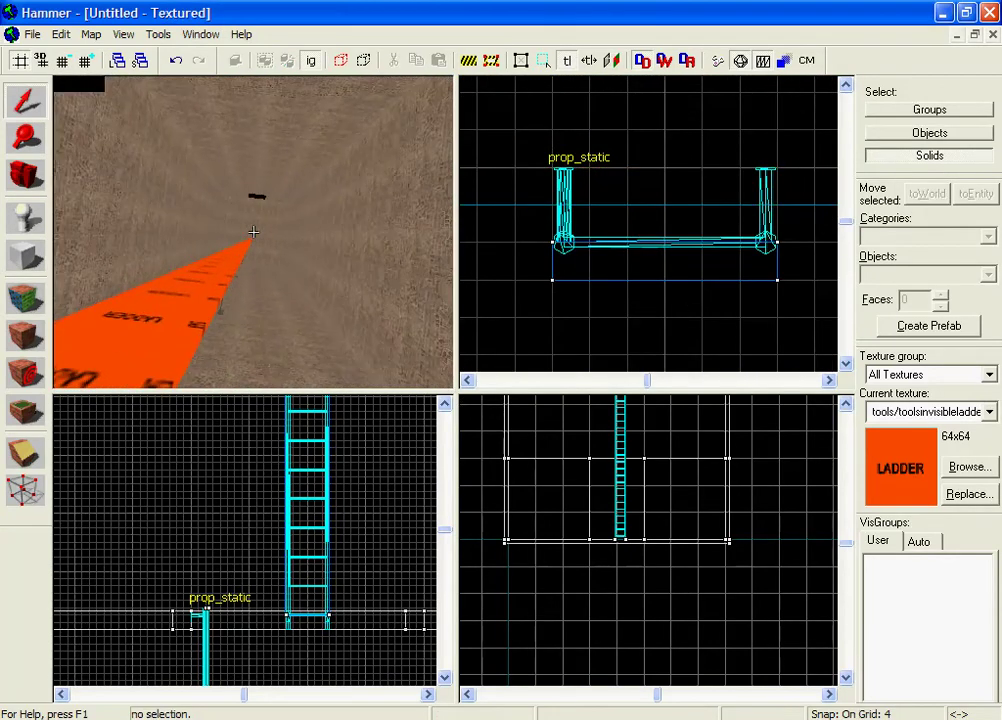
key("s")
key("w")
key("d")
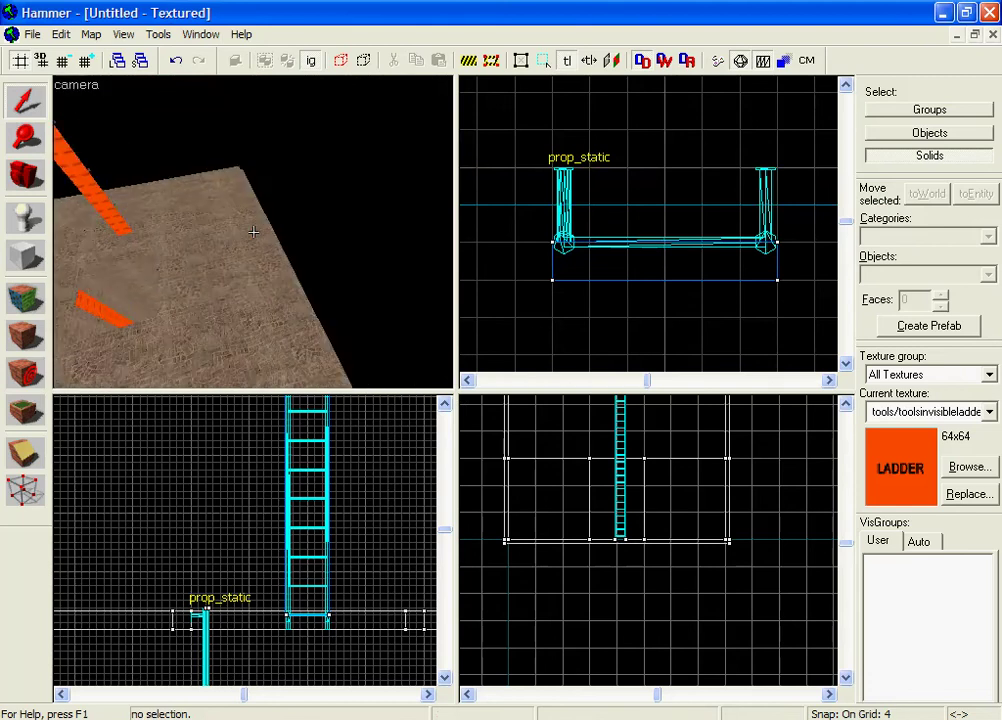
key("z")
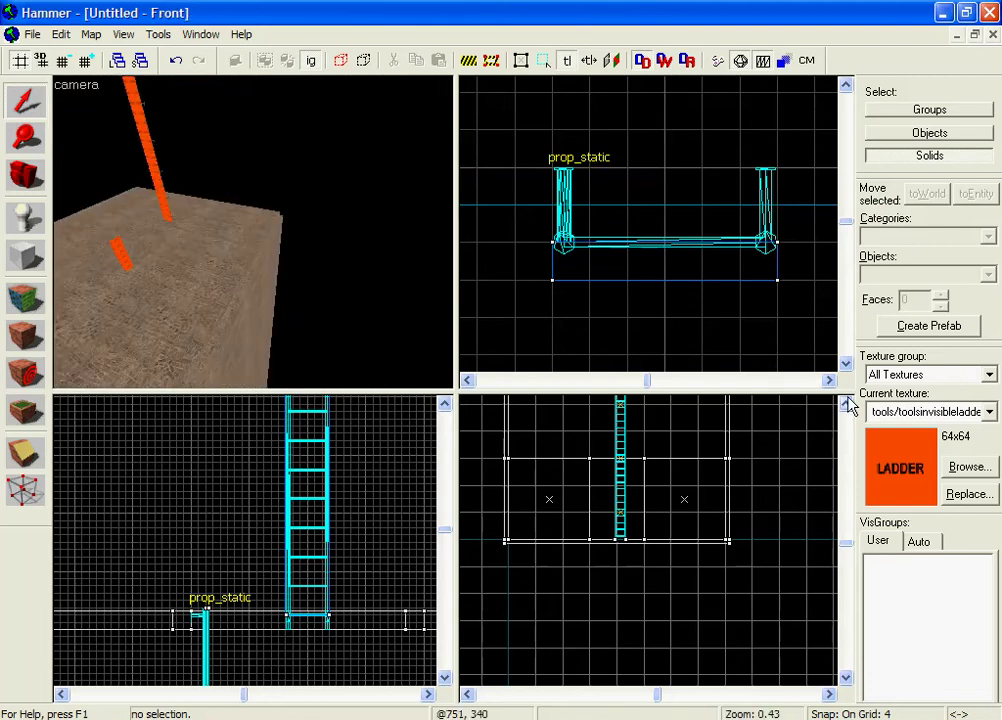
left_click_drag(351, 303, 444, 281)
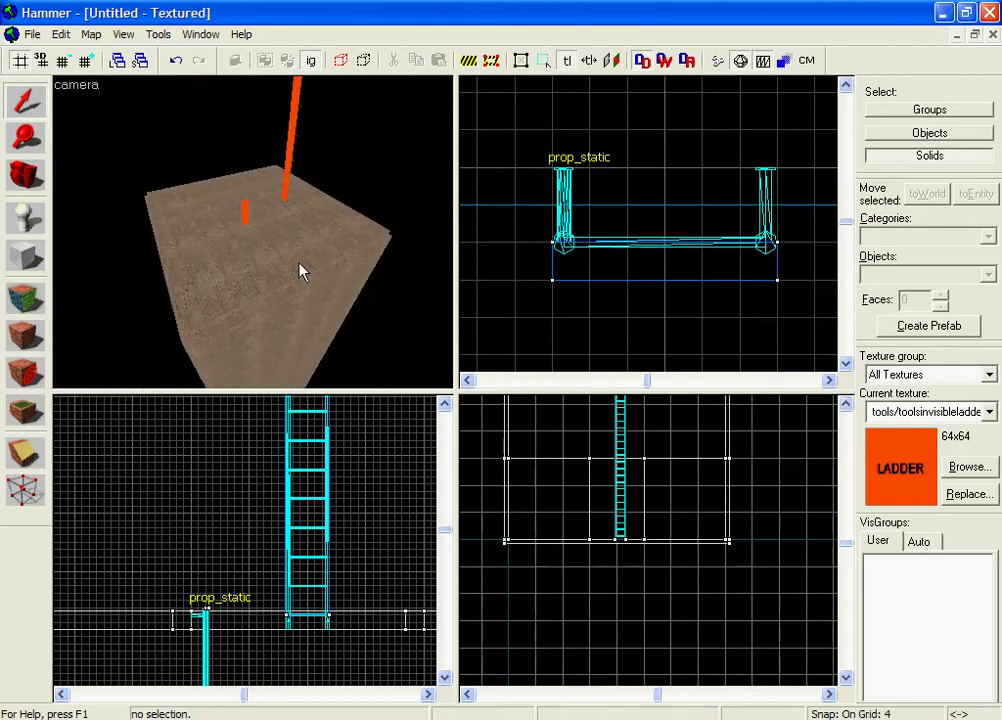
Filter the texture browser by brick and choose brick/brickwall003a as the current texture.
left_click(969, 467)
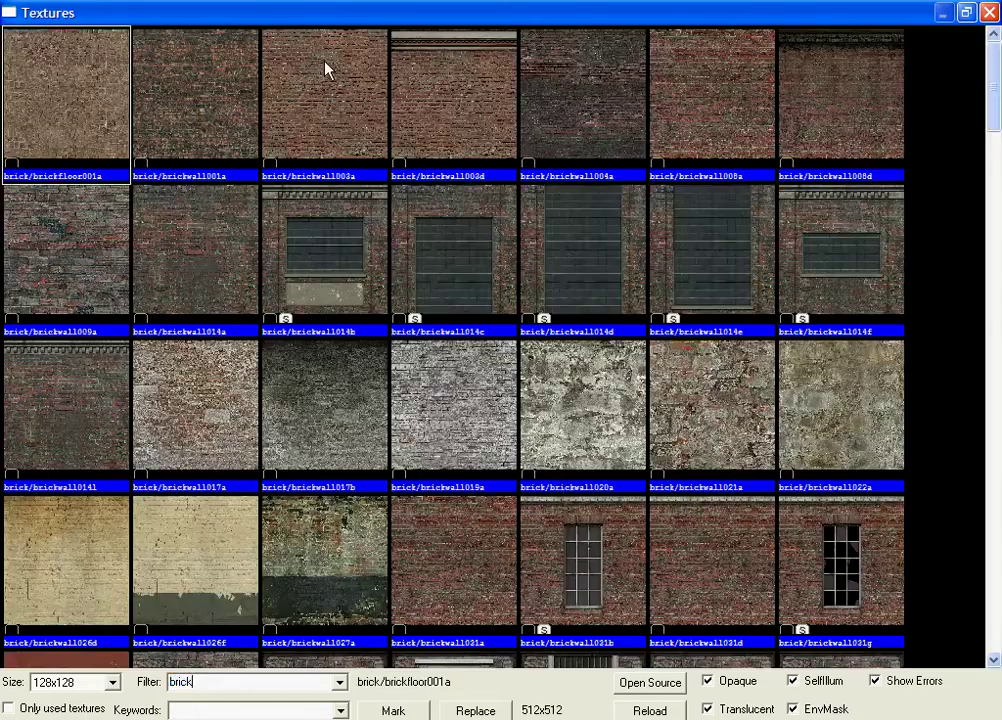
left_click(320, 83)
double_click(320, 83)
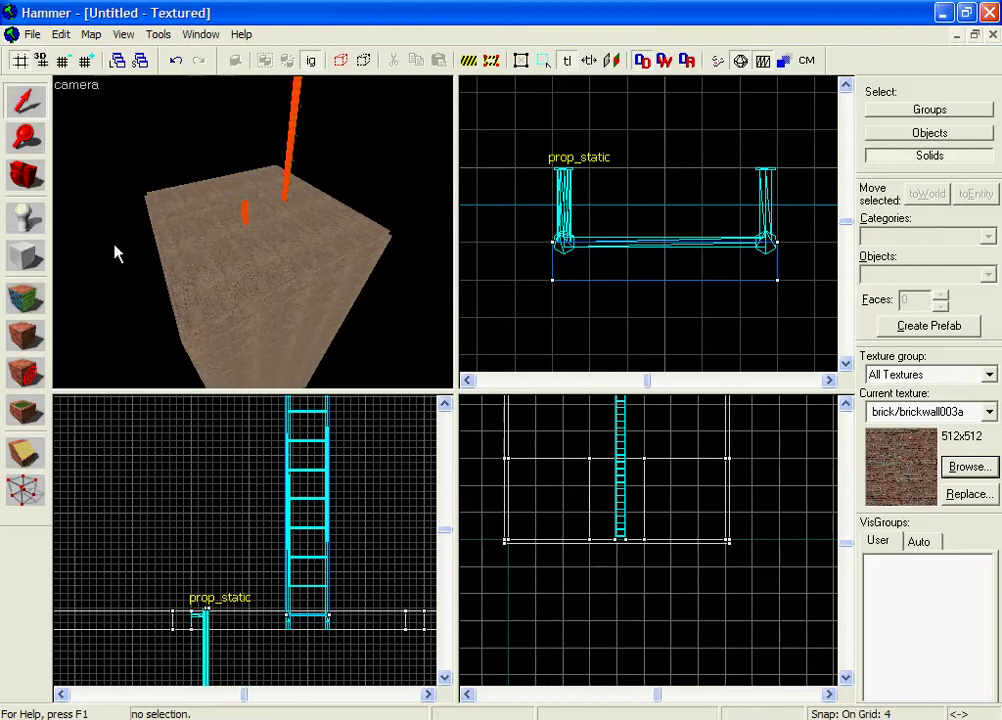
Create a brick block 64 wide, 512 long and 32 high away from the building, using grid snap 64, and select it.
left_click(18, 262)
scroll(600, 150, "down", 8)
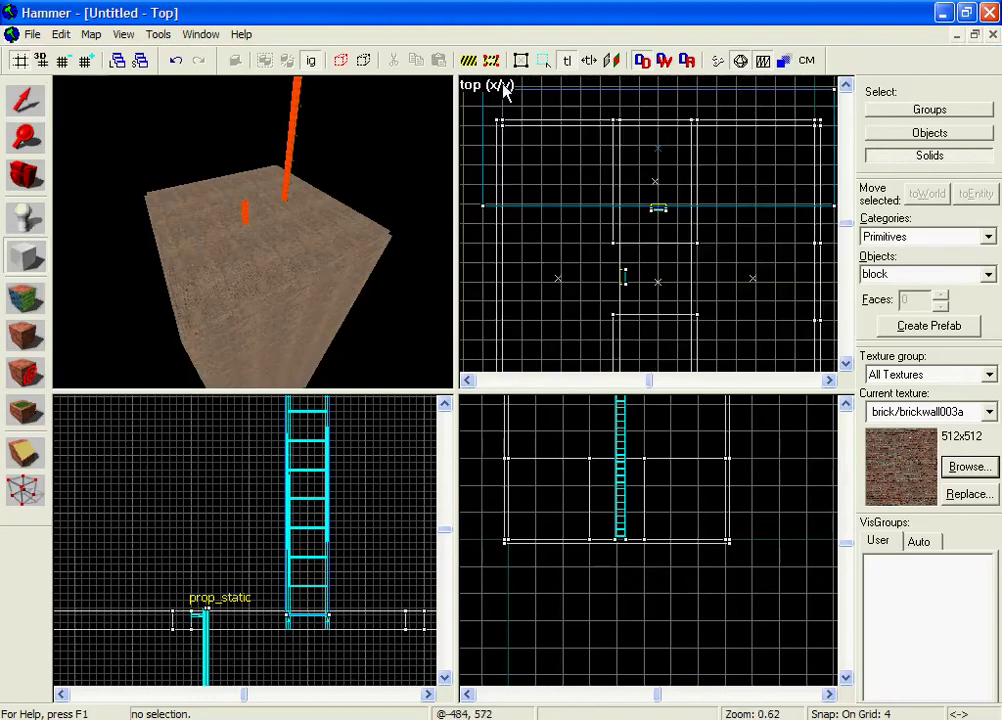
scroll(655, 197, "down", 5)
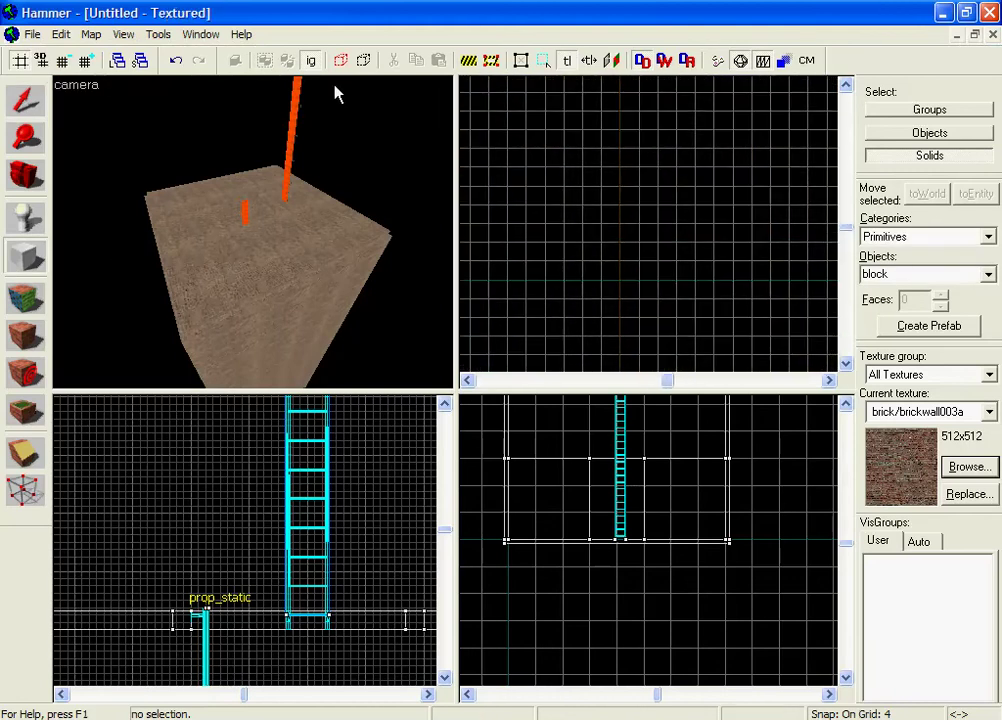
key("bracketright")
key("bracketright")
key("bracketright")
key("bracketright")
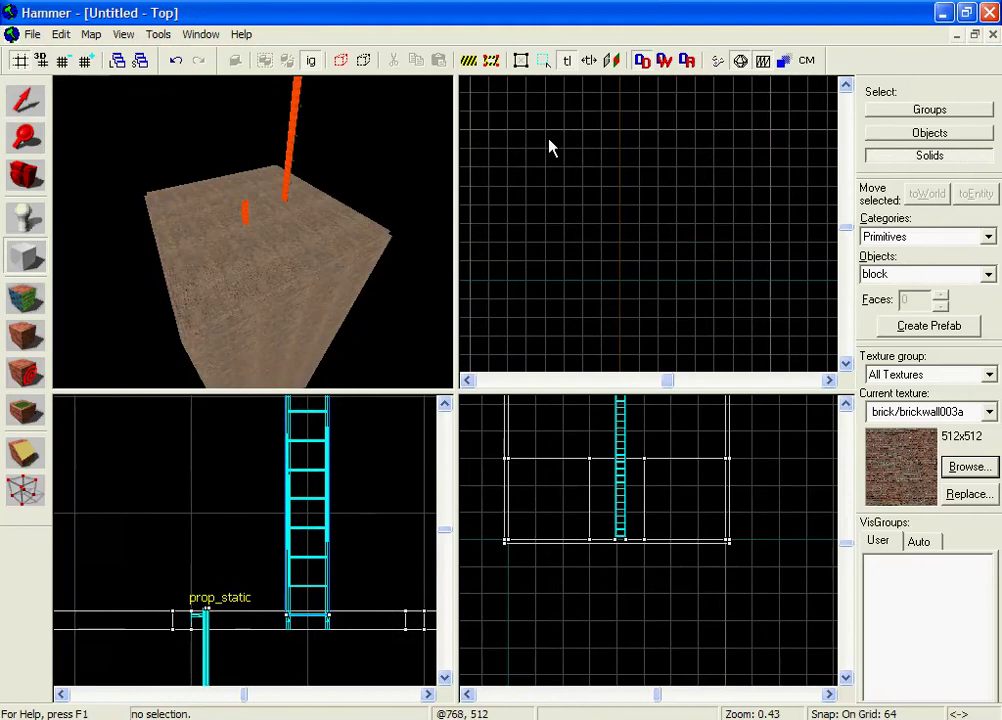
left_click_drag(549, 140, 556, 287)
right_click(555, 140)
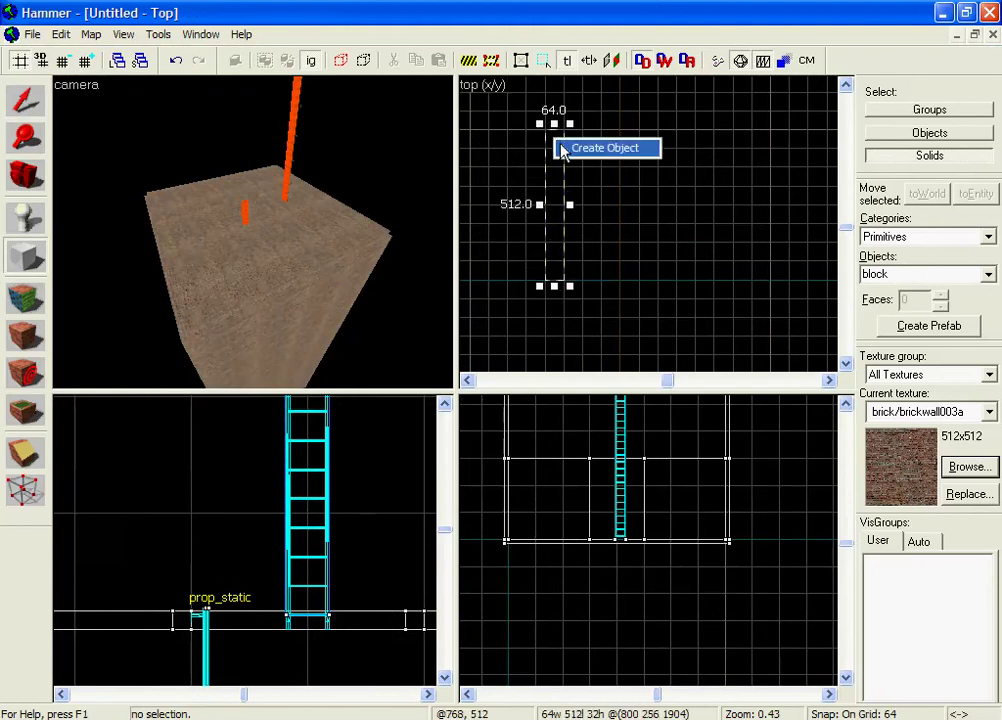
left_click(600, 148)
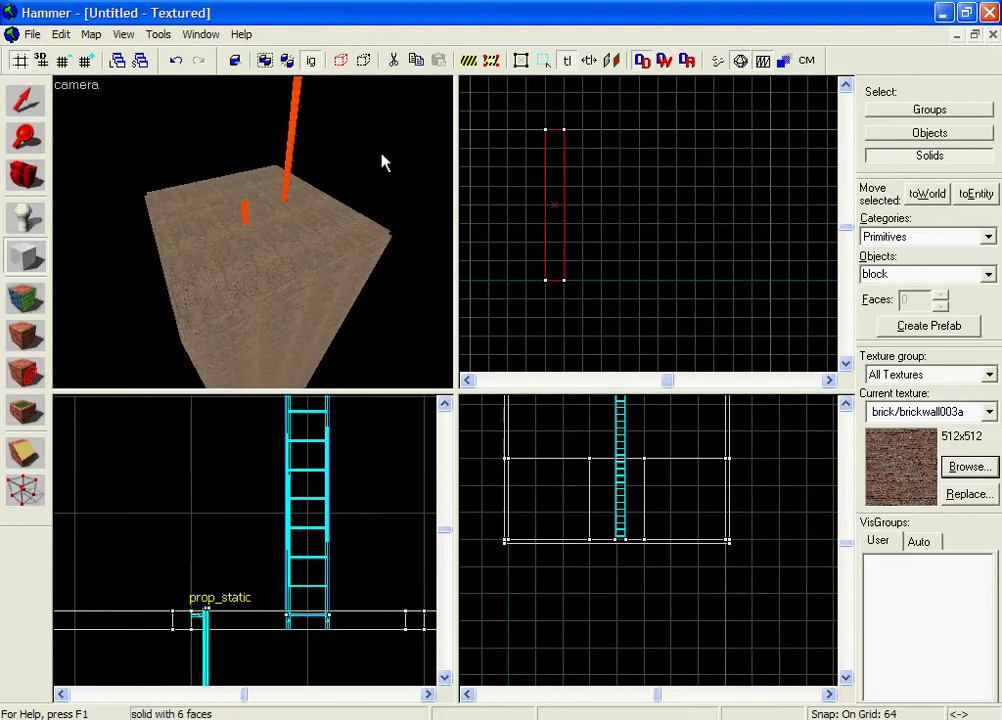
left_click(27, 103)
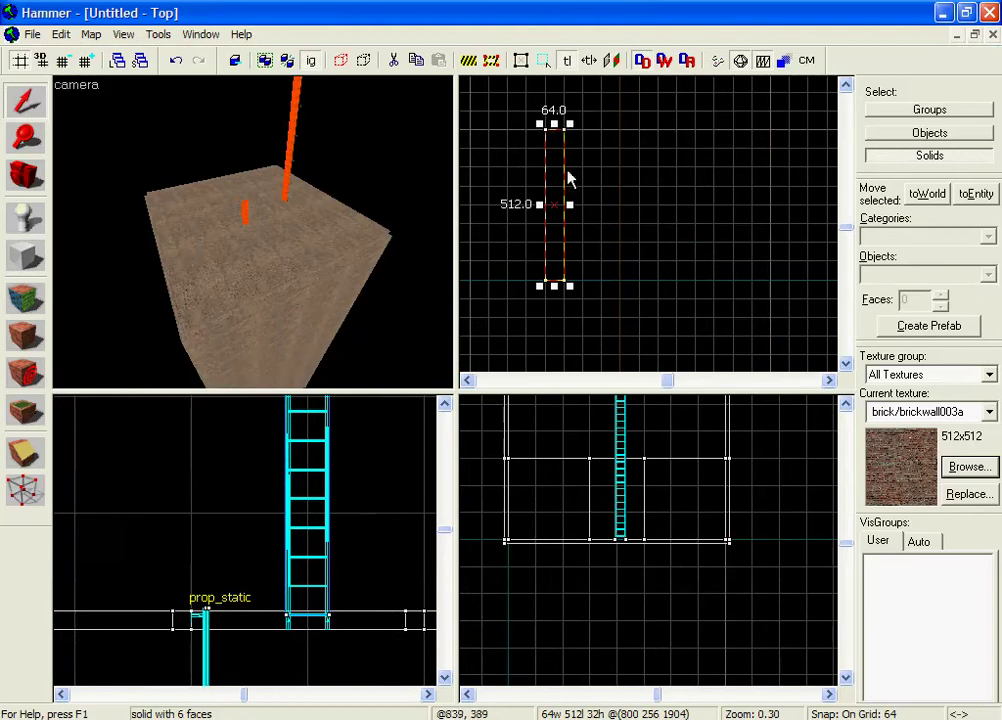
Stretch the new brick block downward in the side view to a height of 384.
mouse_move(570, 286)
left_mouse_down()
mouse_move(767, 284)
mouse_move(622, 186)
mouse_move(578, 289)
mouse_move(568, 288)
left_mouse_up()
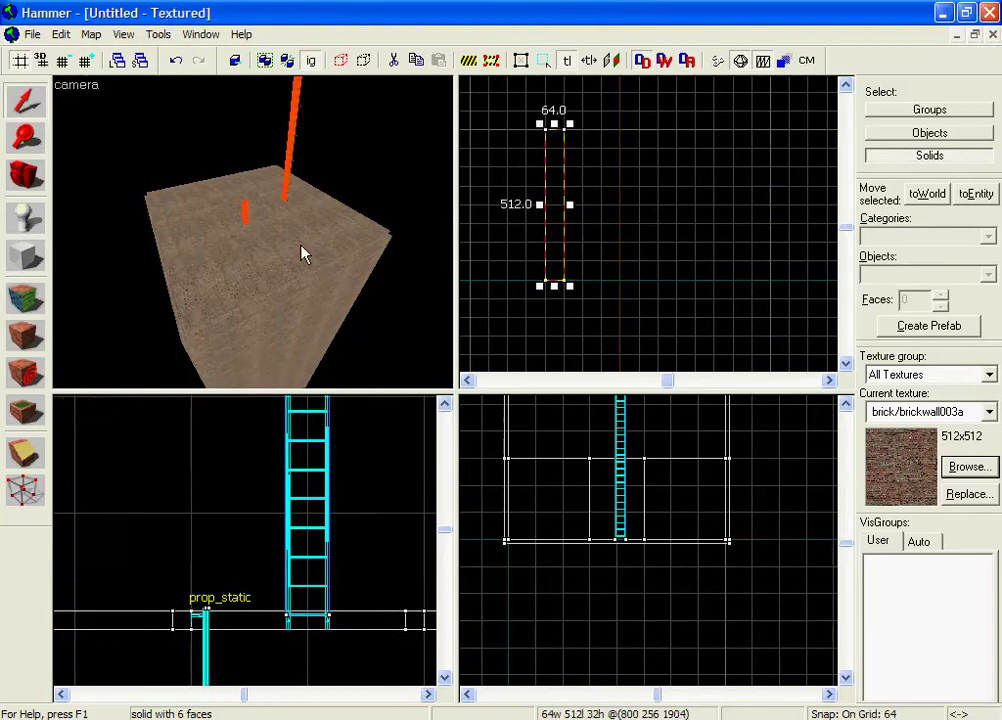
key("z")
key("w")
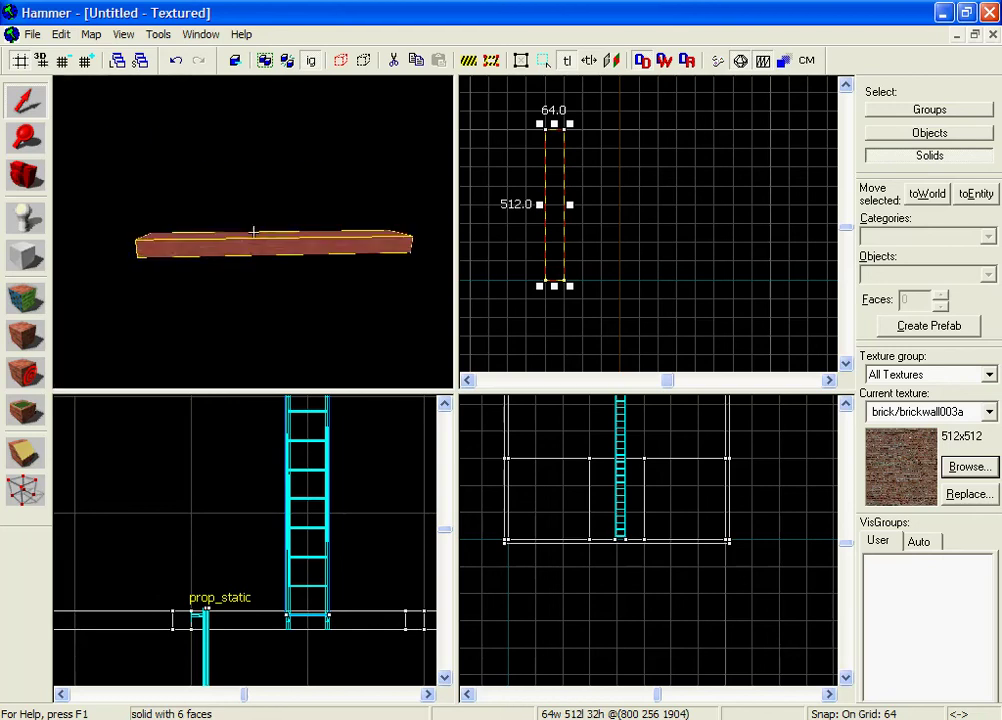
key("z")
scroll(340, 555, "down", 10)
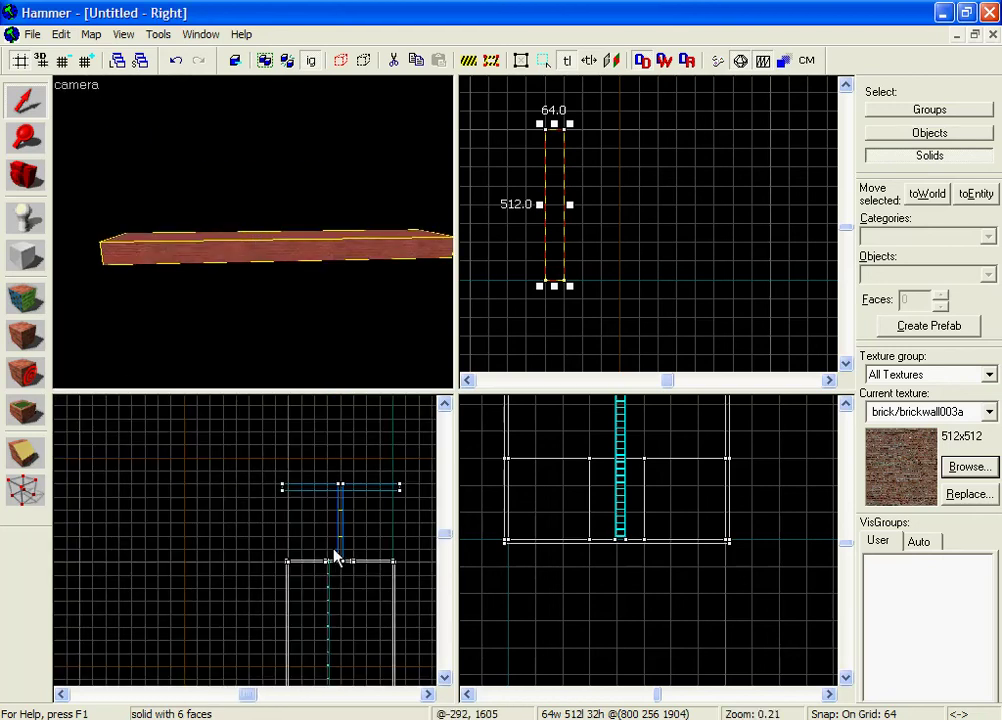
scroll(178, 533, "up", 4)
left_click_drag(292, 497, 292, 577)
scroll(660, 552, "down", 5)
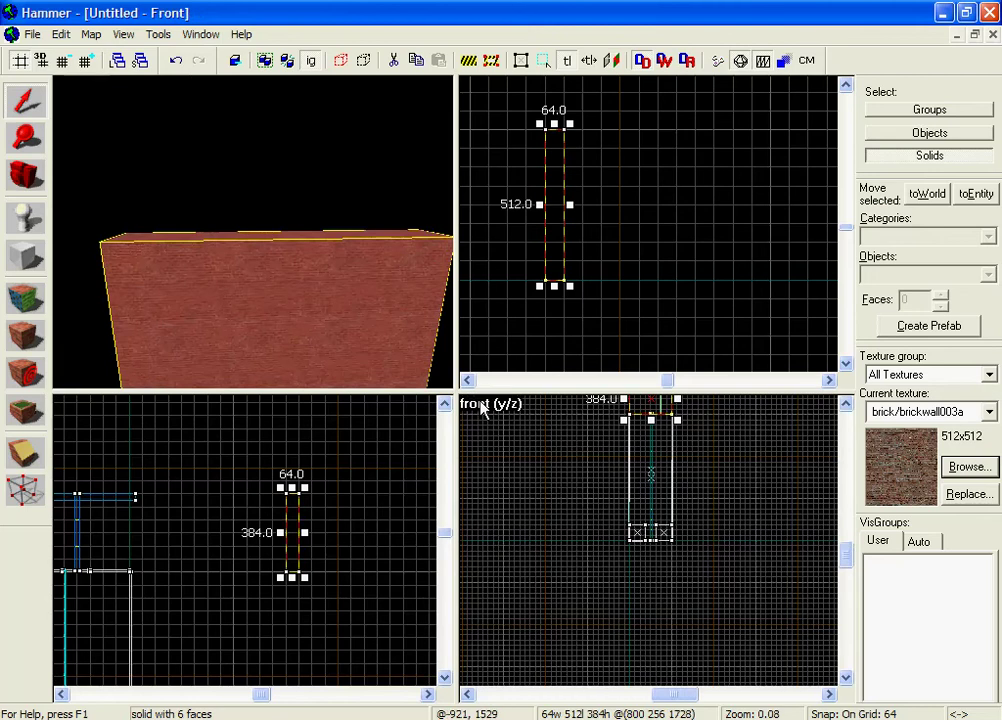
Move the brick wall in the front view away from and above the building, centred at y -768, z 2176.
scroll(700, 463, "down", 3)
scroll(652, 537, "up", 4)
left_click_drag(641, 561, 537, 522)
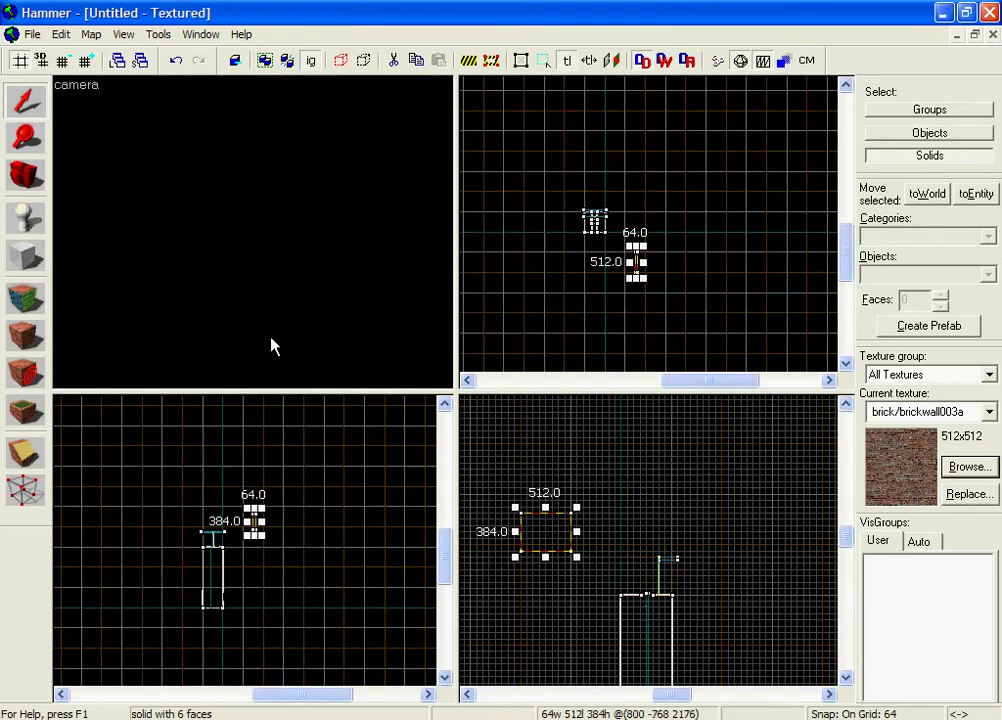
key("z")
key("z")
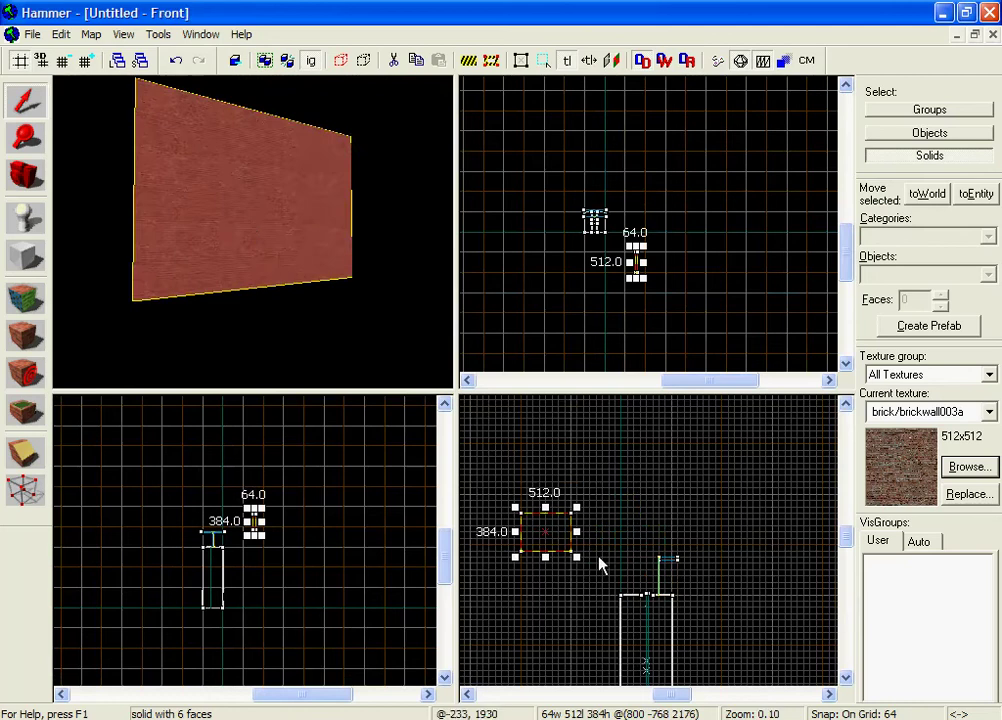
Stretch the wall down to the building's roof level and upward to a total height of 1024.
left_click_drag(544, 557, 550, 593)
left_click(649, 586)
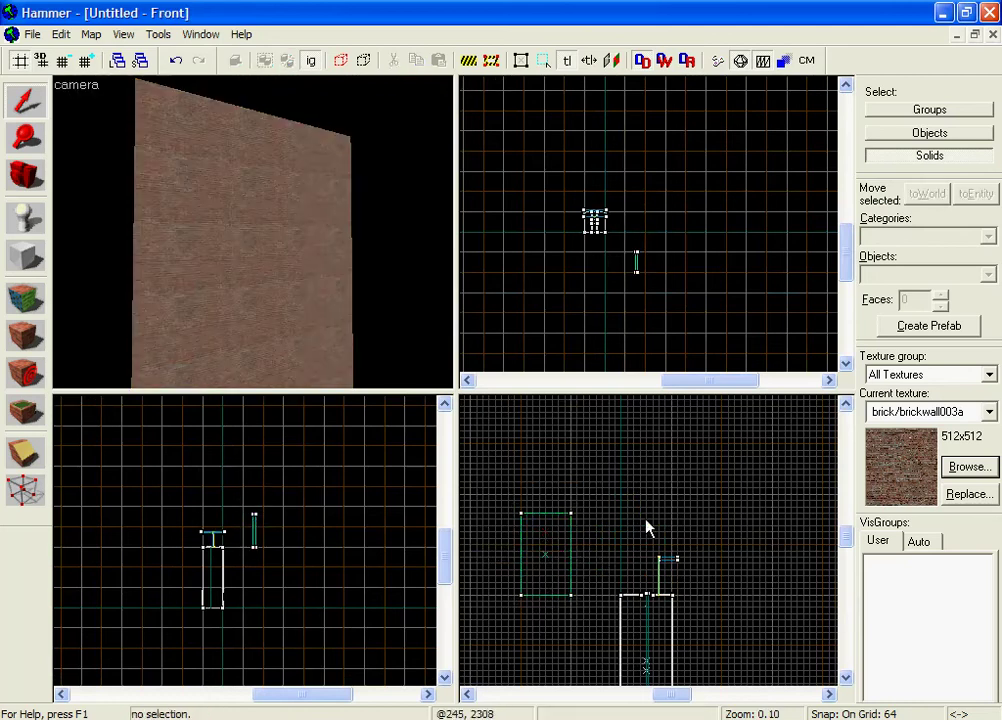
left_click(254, 241)
scroll(617, 566, "up", 7)
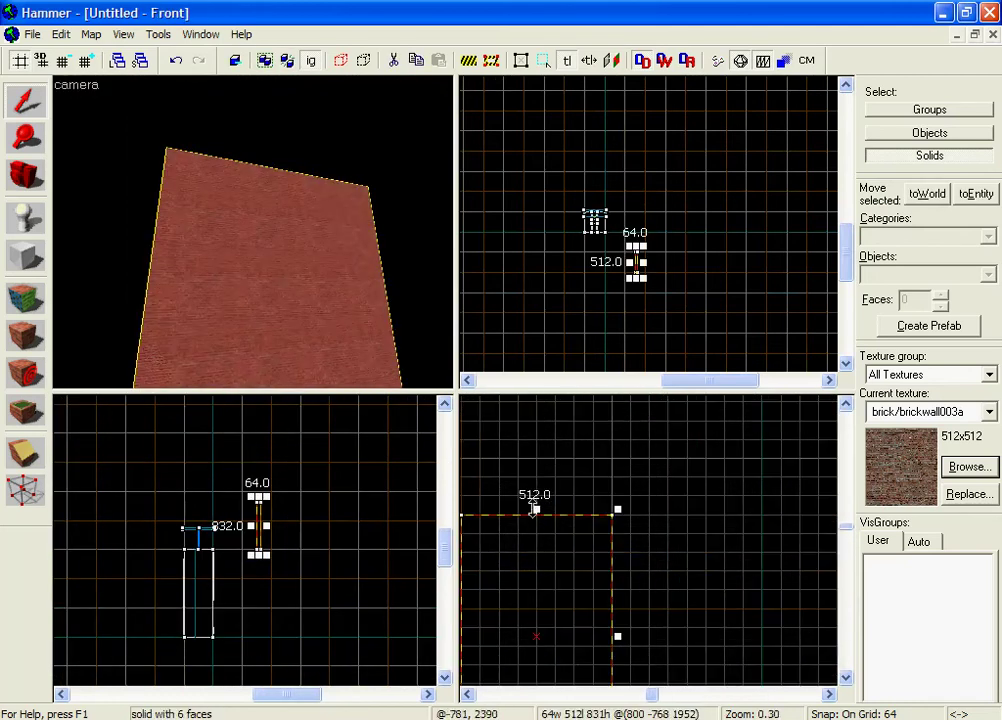
left_click_drag(536, 508, 557, 455)
key("Escape")
Move the tall wall closer to the building in the top view, centred at x 544, y -768.
key("z")
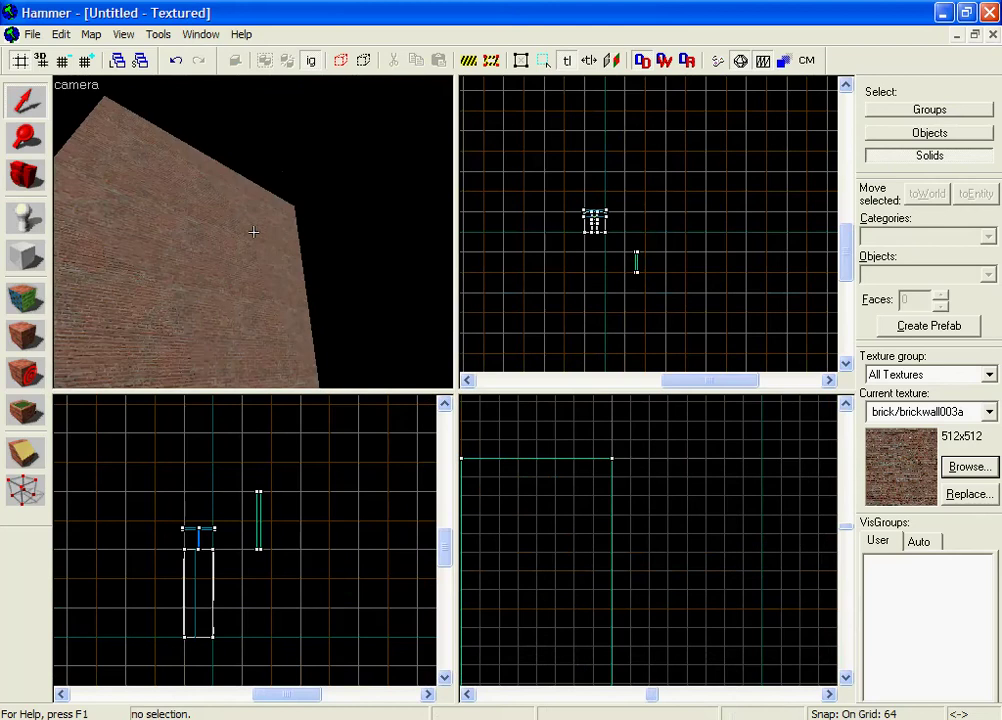
key("z")
left_click(286, 233)
scroll(643, 275, "up", 5)
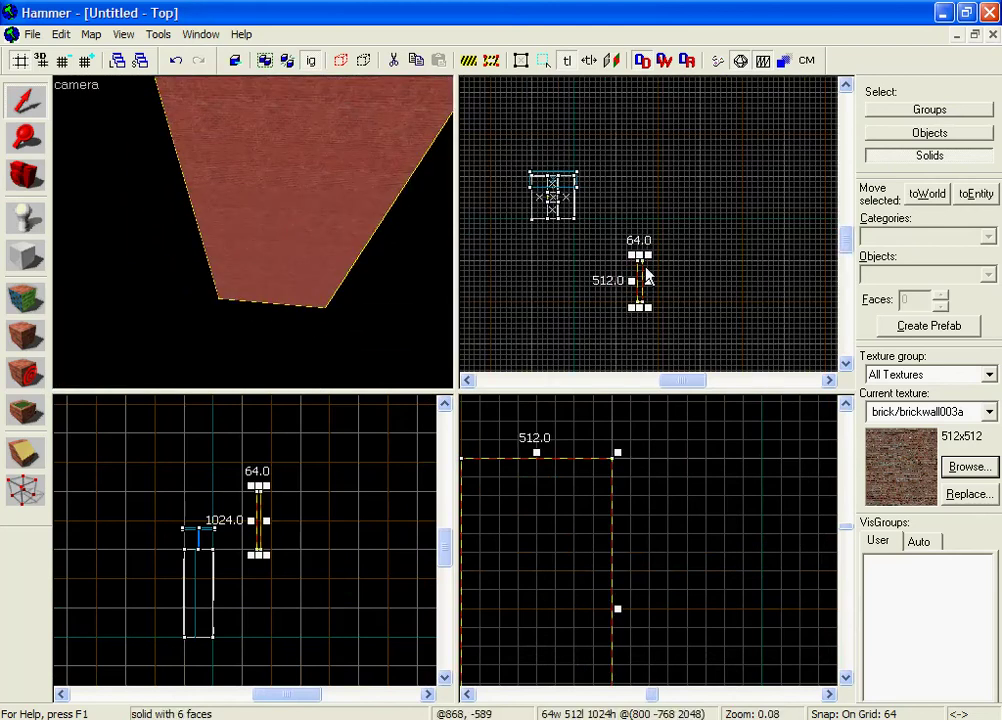
left_click_drag(645, 275, 590, 267)
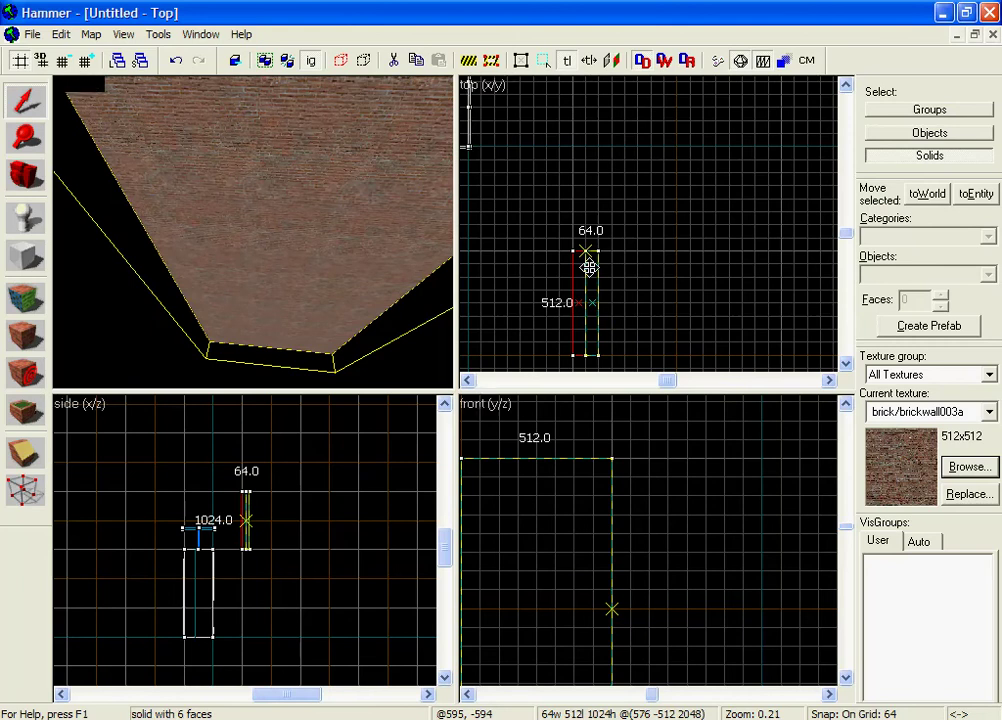
Duplicate the wall directly beside itself and resize the copy to 448 wide and 64 long as a perpendicular wall.
left_click_drag(589, 267, 588, 267, "shift")
key("z")
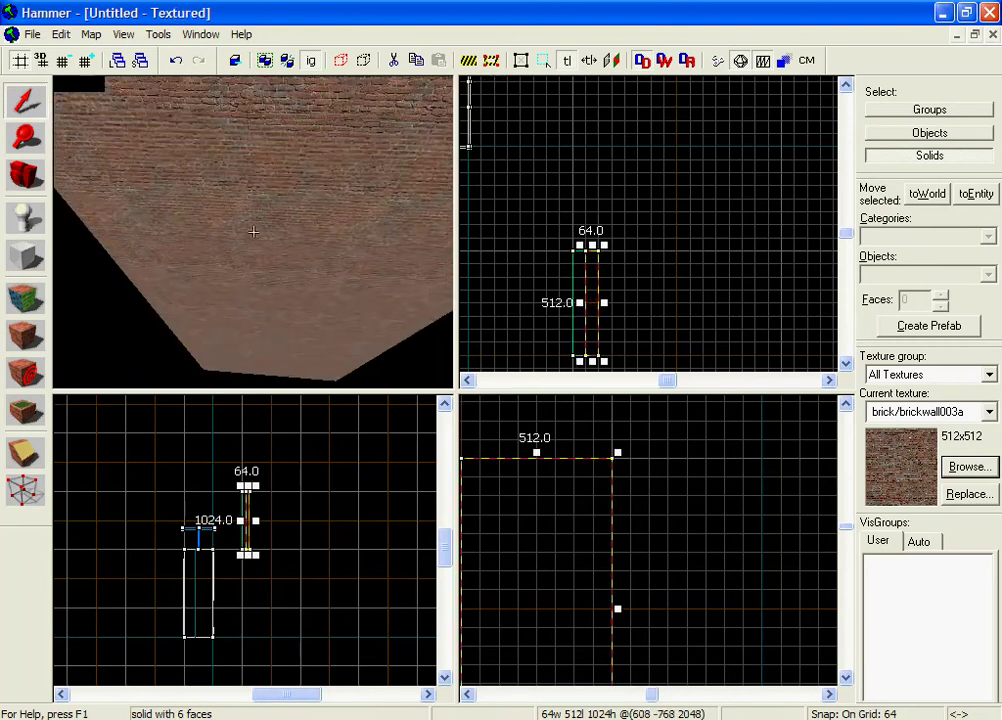
key("z")
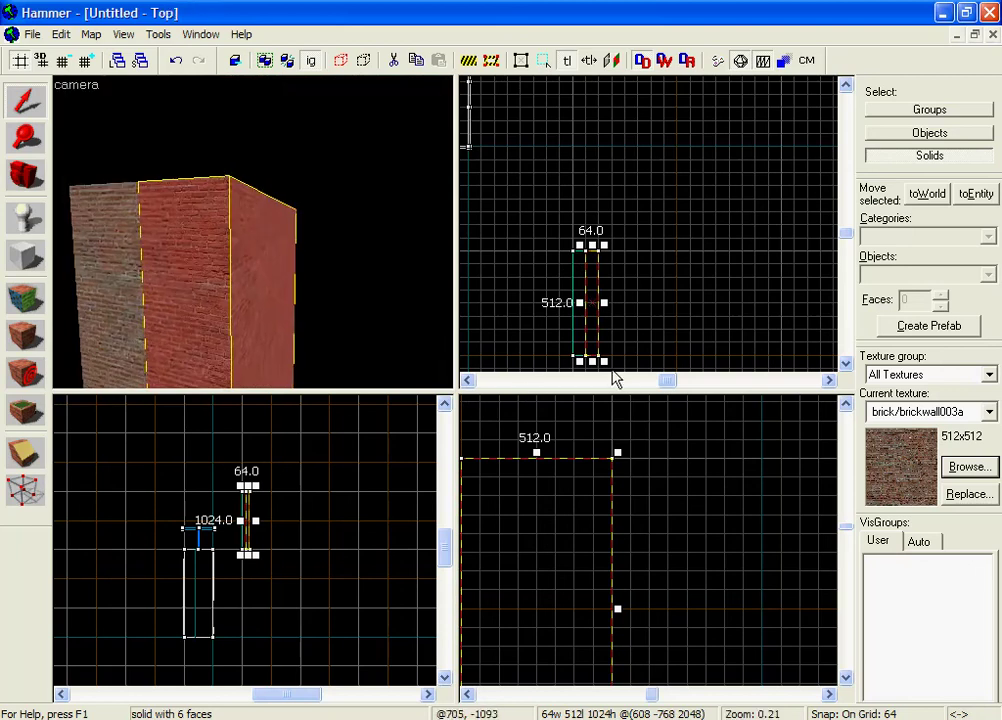
left_click_drag(603, 360, 682, 280)
left_click(664, 313)
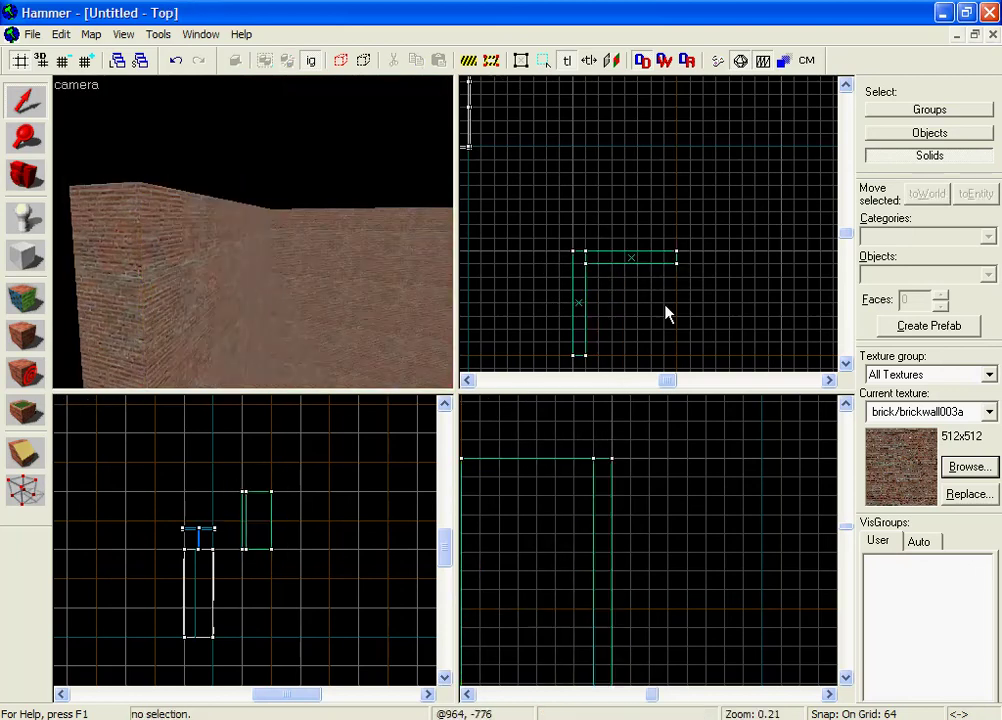
Copy the two walls to their opposite sides to close a hollow rectangular brick shaft.
key("z")
key("z")
left_click(348, 234)
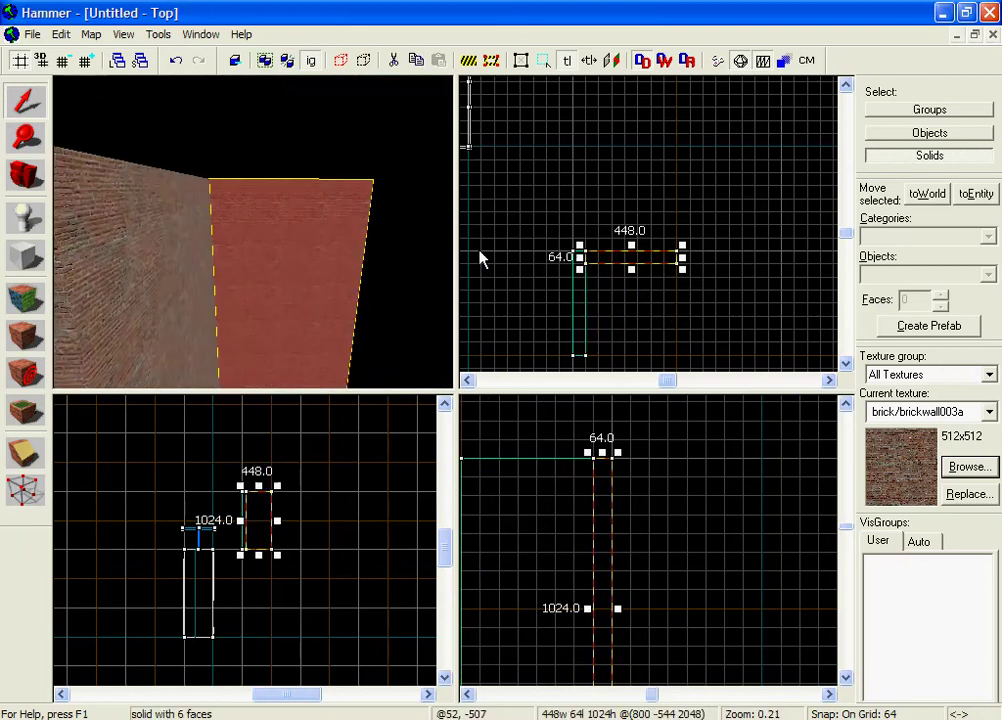
left_click(131, 292)
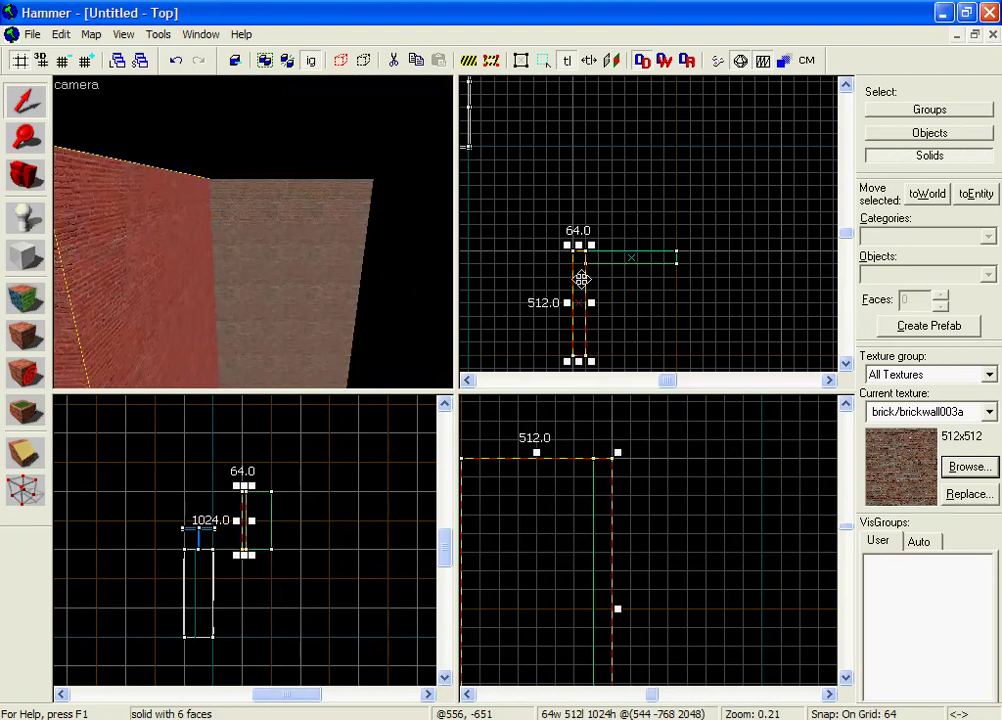
left_click_drag(577, 277, 659, 348)
left_click(324, 273)
key("Escape")
key("z")
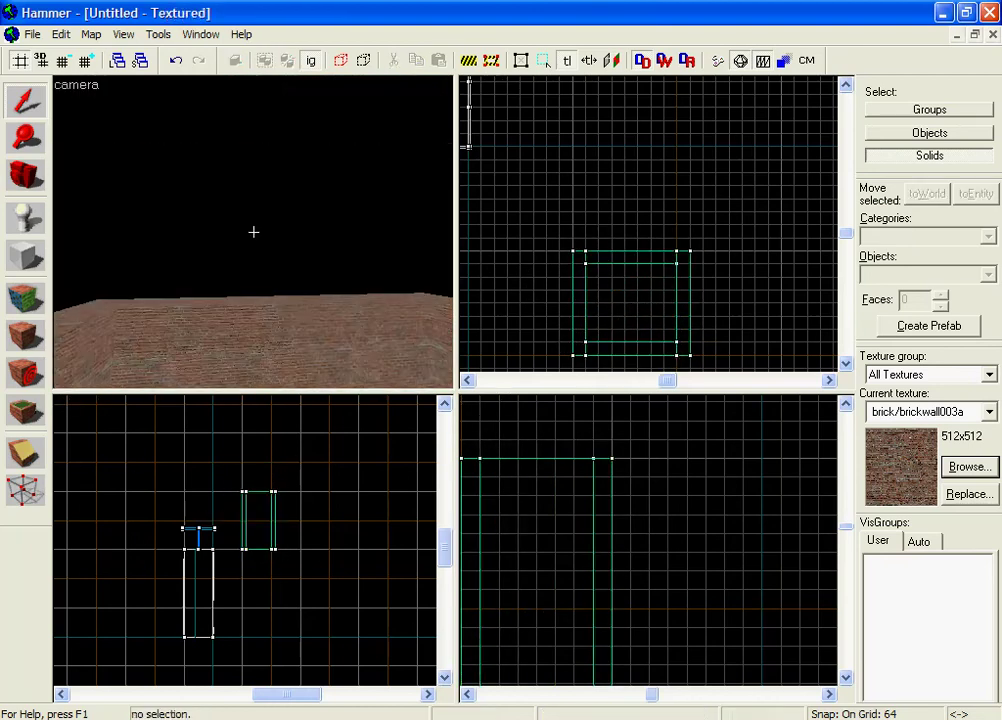
key("z")
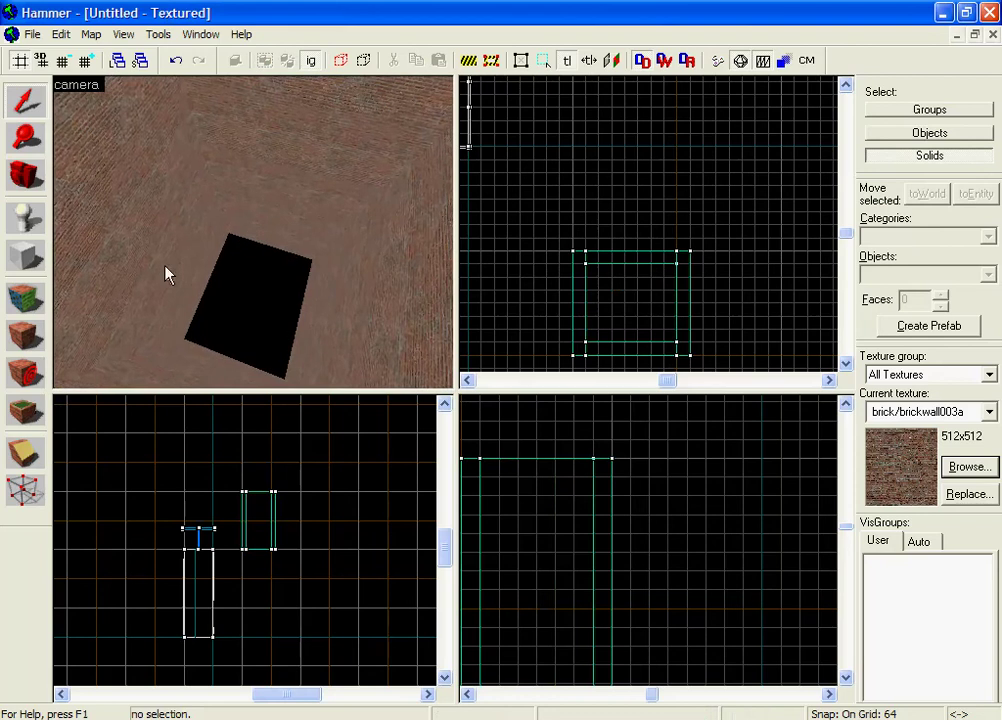
Create a brick roof block 576 wide, 512 long and 64 high on top of the shaft, covering all four walls.
left_click(36, 257)
scroll(212, 508, "up", 2)
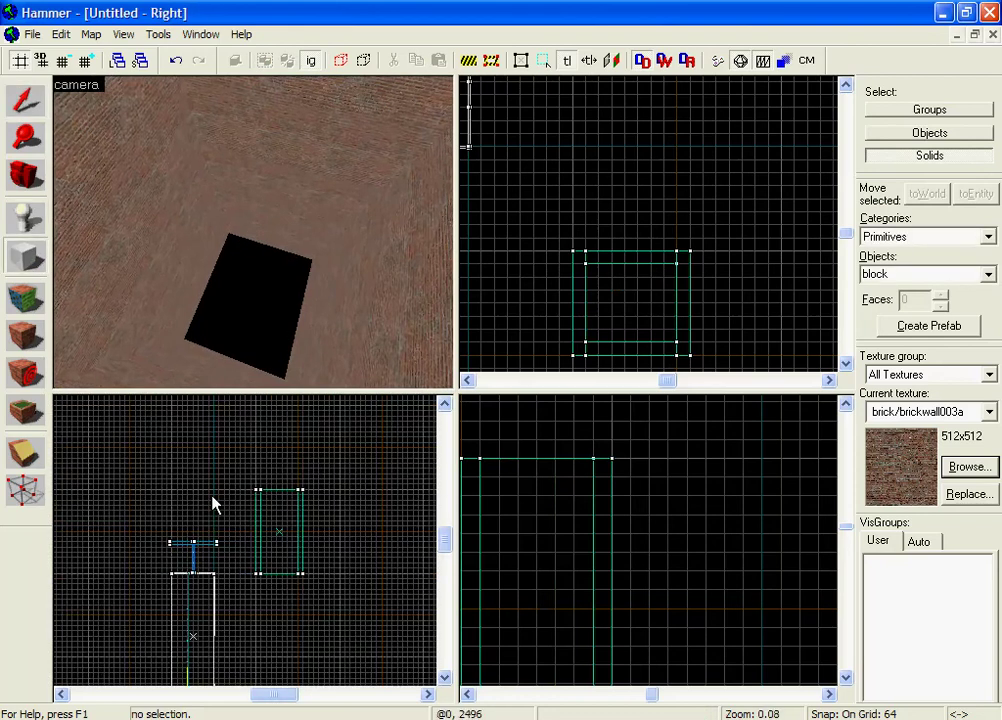
scroll(566, 541, "down", 4)
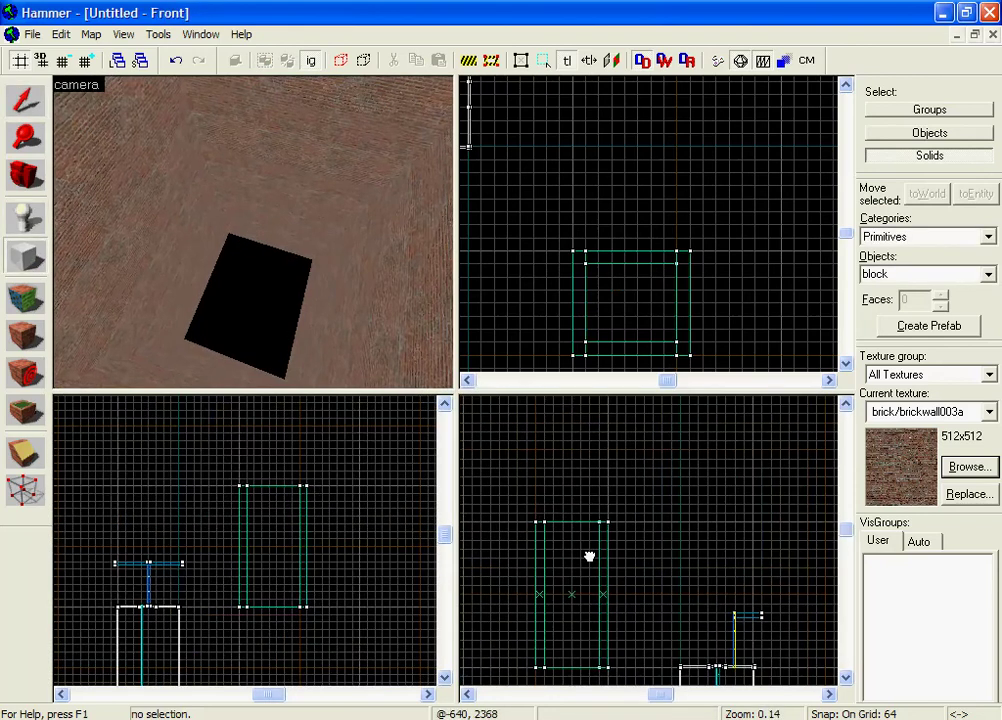
scroll(540, 515, "up", 5)
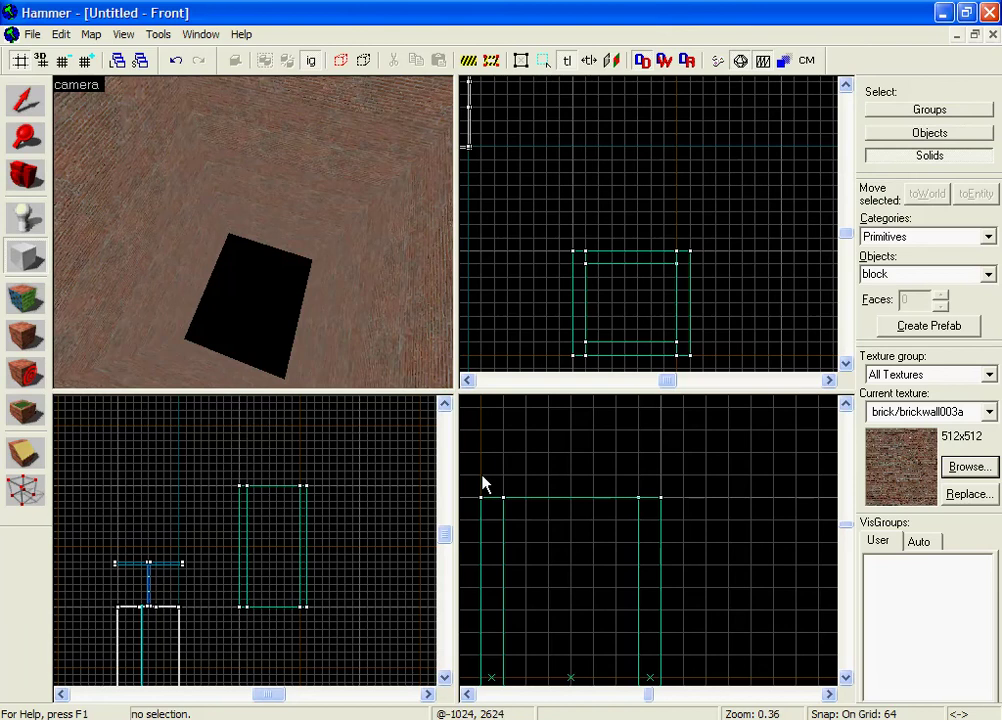
left_click_drag(483, 480, 664, 503)
scroll(577, 305, "up", 1)
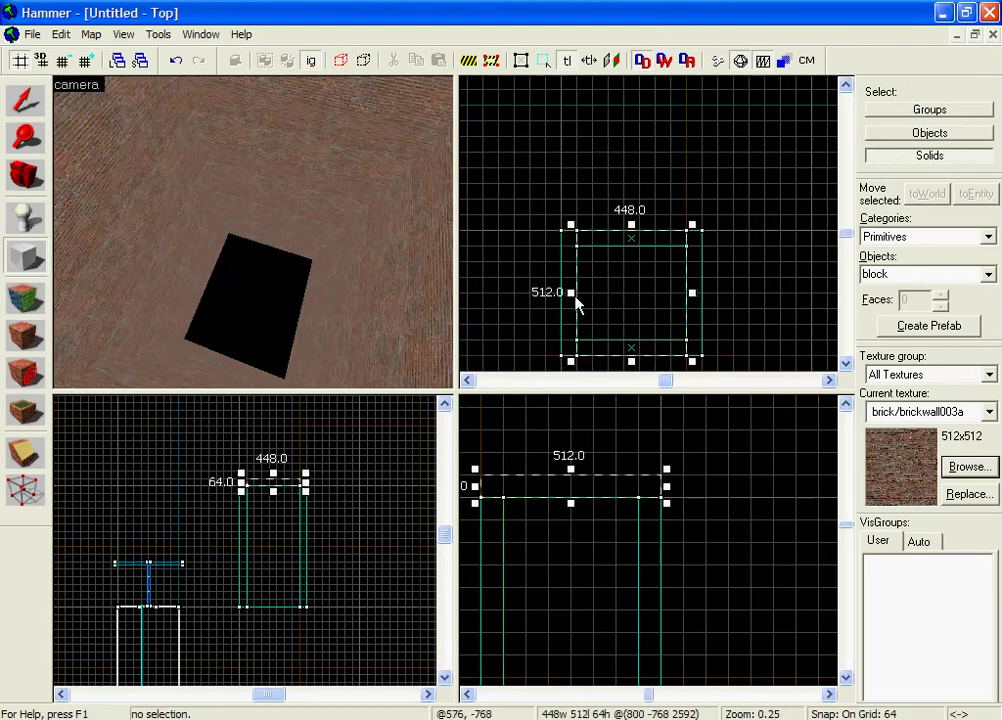
left_click_drag(572, 292, 552, 286)
right_click(588, 280)
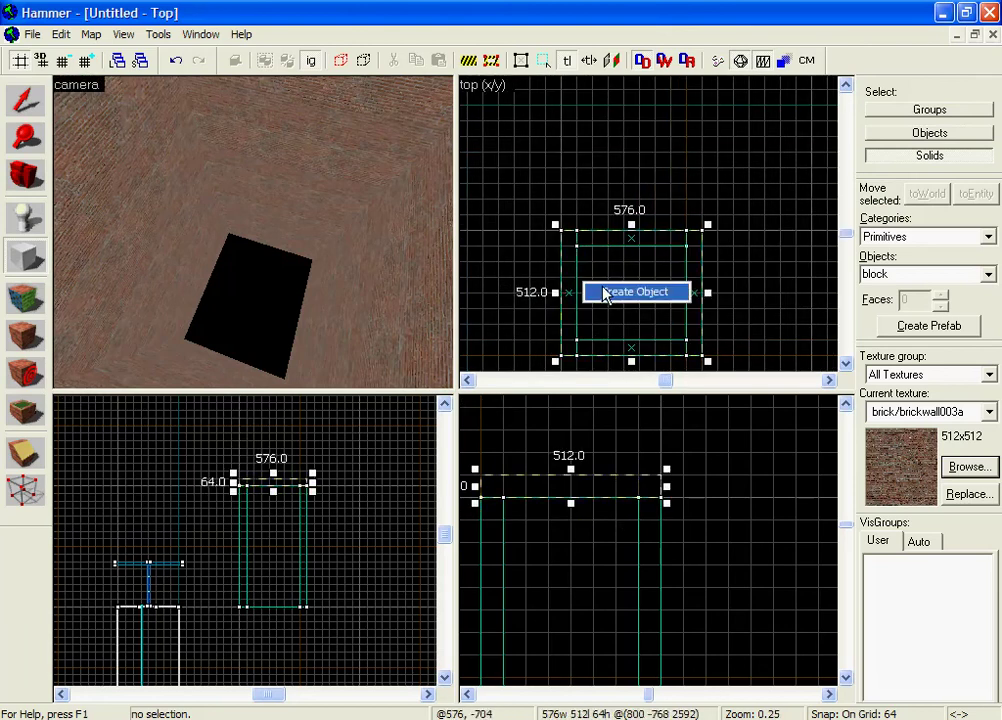
left_click(604, 291)
Copy the roof block straight down to the base of the shaft as its floor.
left_click(38, 108)
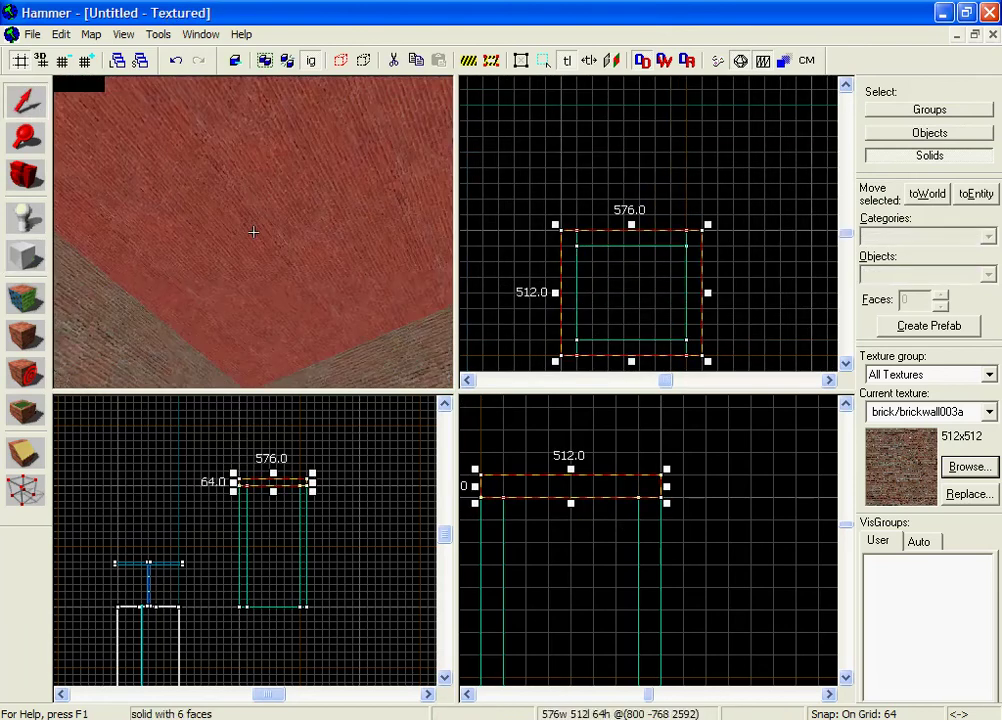
scroll(688, 482, "down", 4)
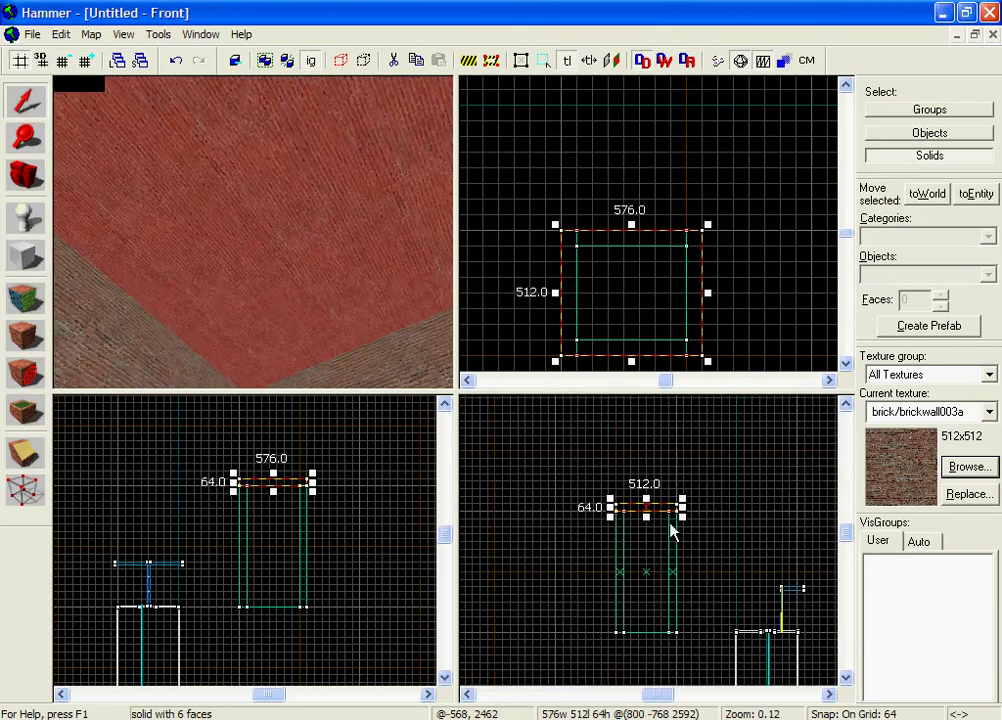
scroll(671, 530, "up", 1)
left_click_drag(667, 503, 671, 656)
left_click(685, 618)
Raise the lower edge of the 448-wide wall at y -992 to a wall height of 832, leaving a doorway above the floor.
key("z")
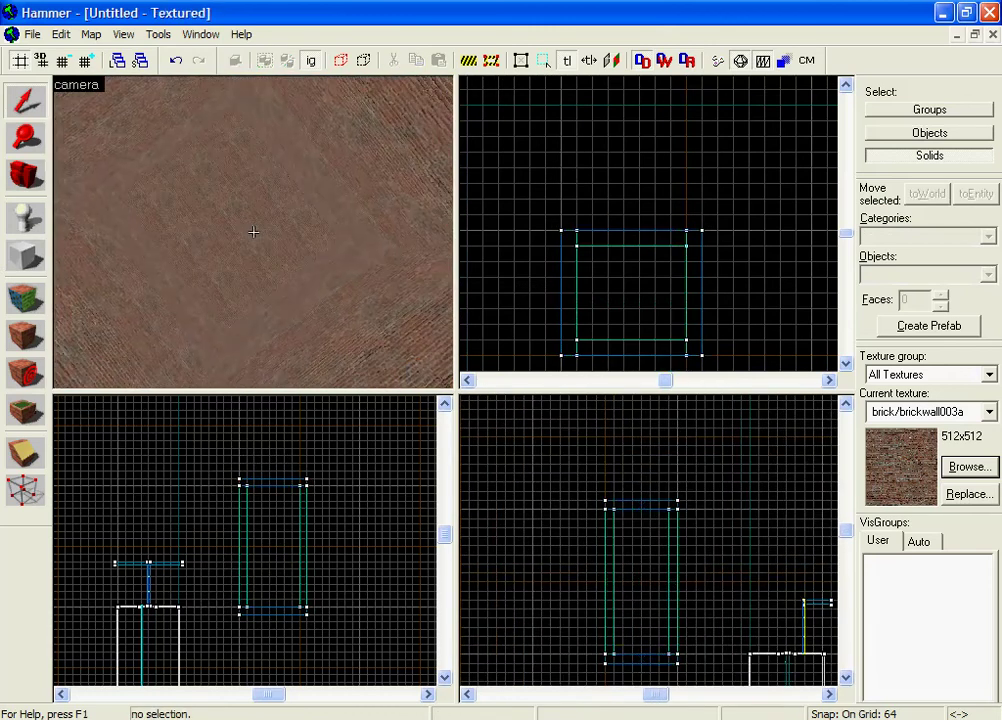
key("s")
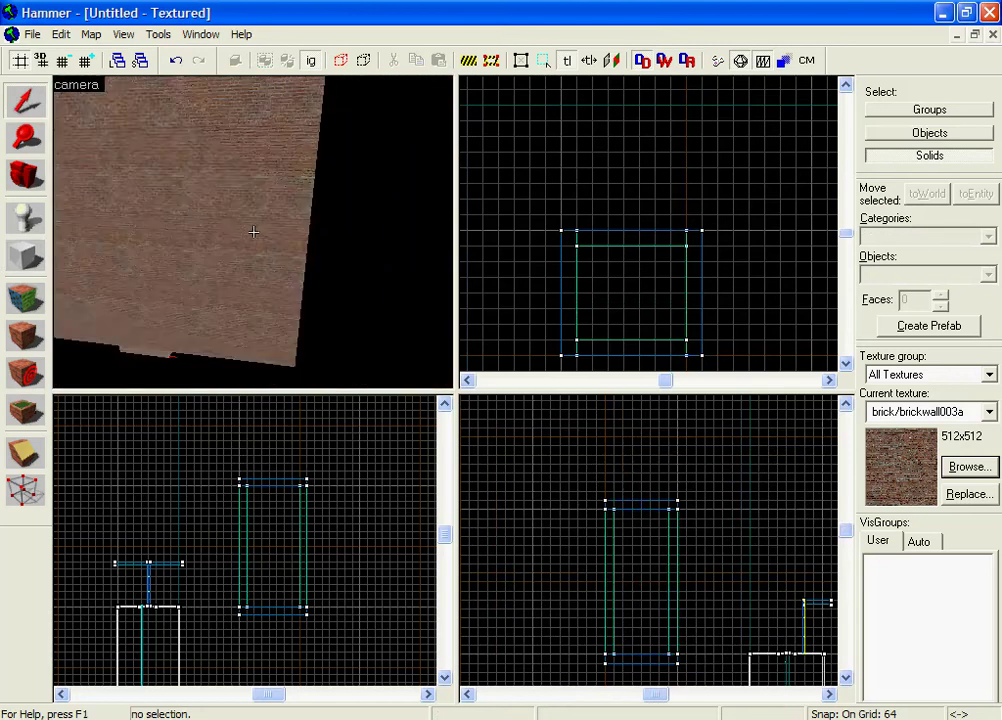
key("z")
left_click(257, 239)
scroll(297, 646, "up", 4)
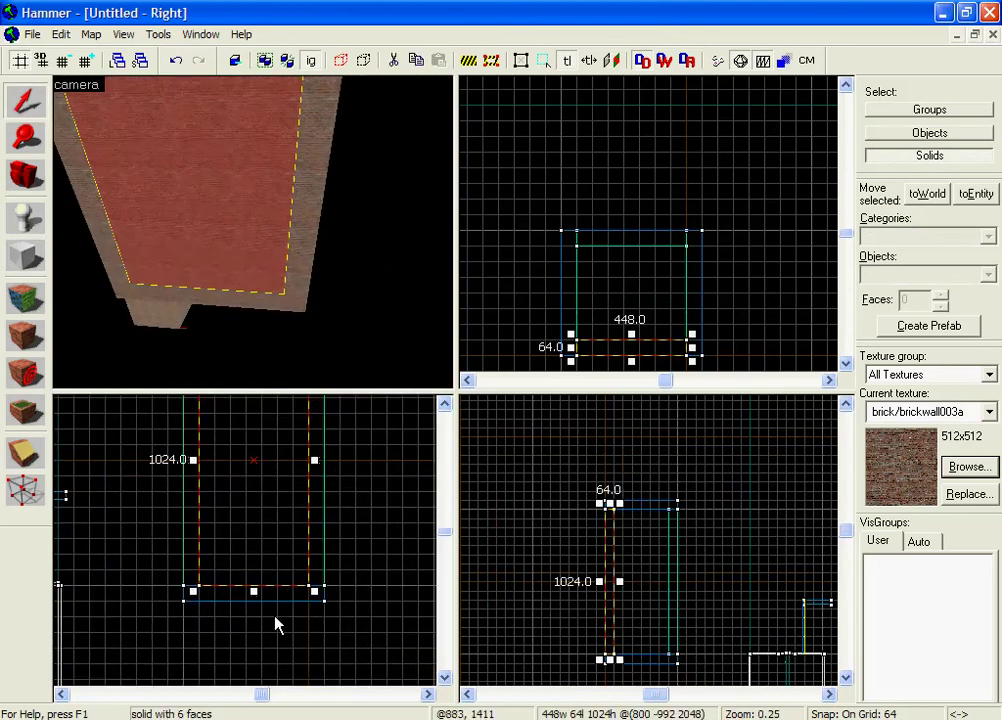
left_click_drag(254, 592, 267, 546)
left_click(271, 568)
Turn off ignoring groups so that grouped objects are selected as a whole.
key("z")
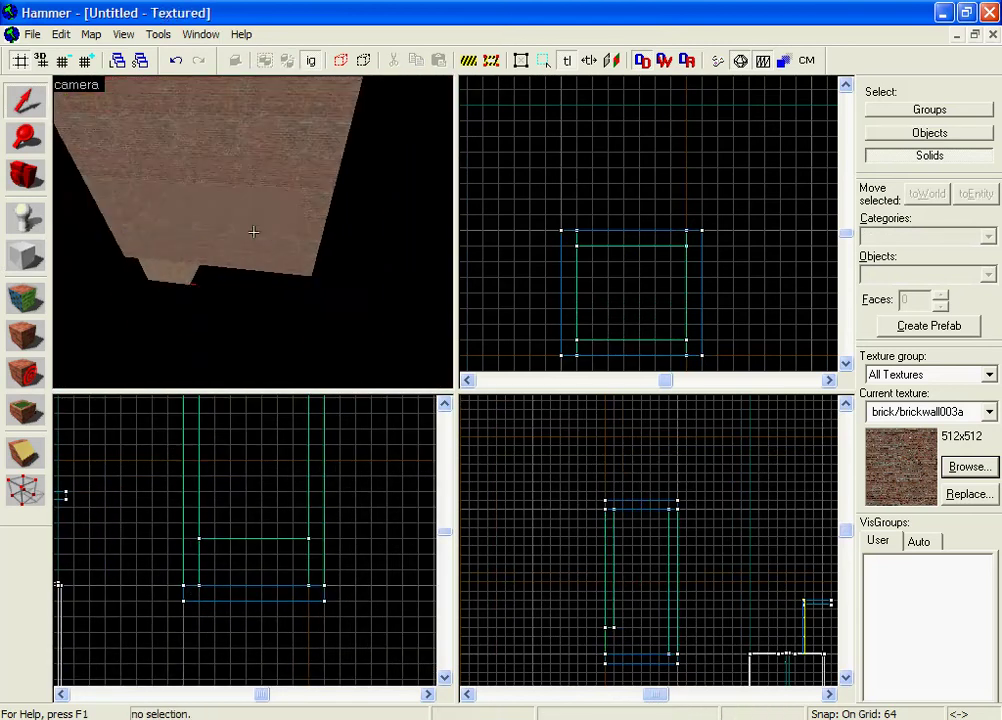
key("w")
key("z")
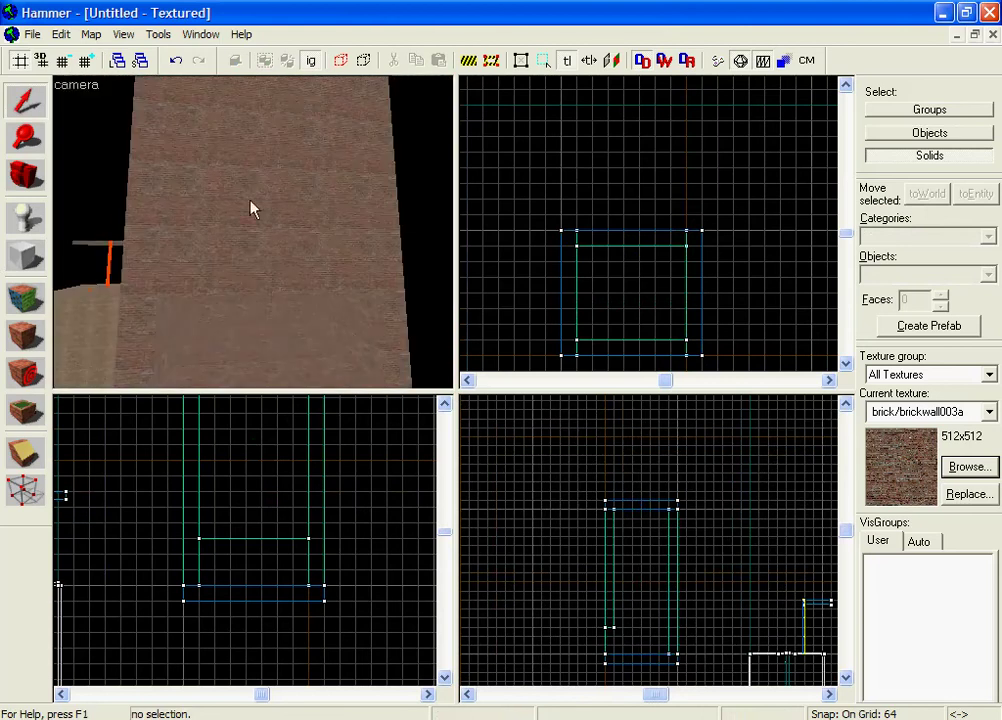
left_click(309, 60)
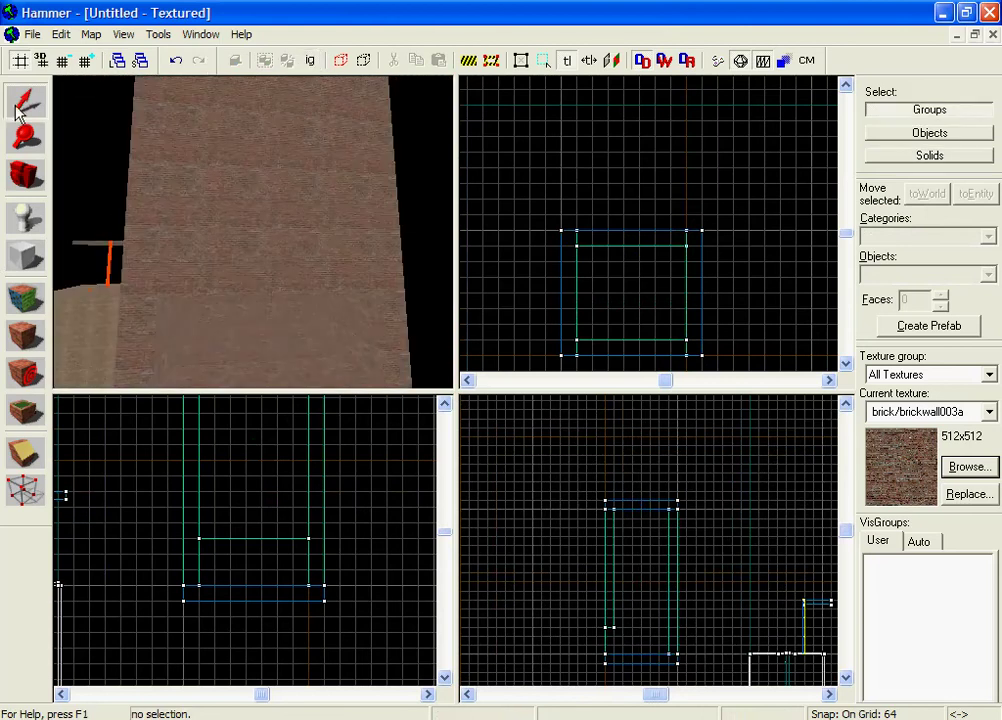
left_click(282, 226)
left_click(514, 201)
Select the tower's four walls, roof and floor and combine all six solids into one group.
key("z")
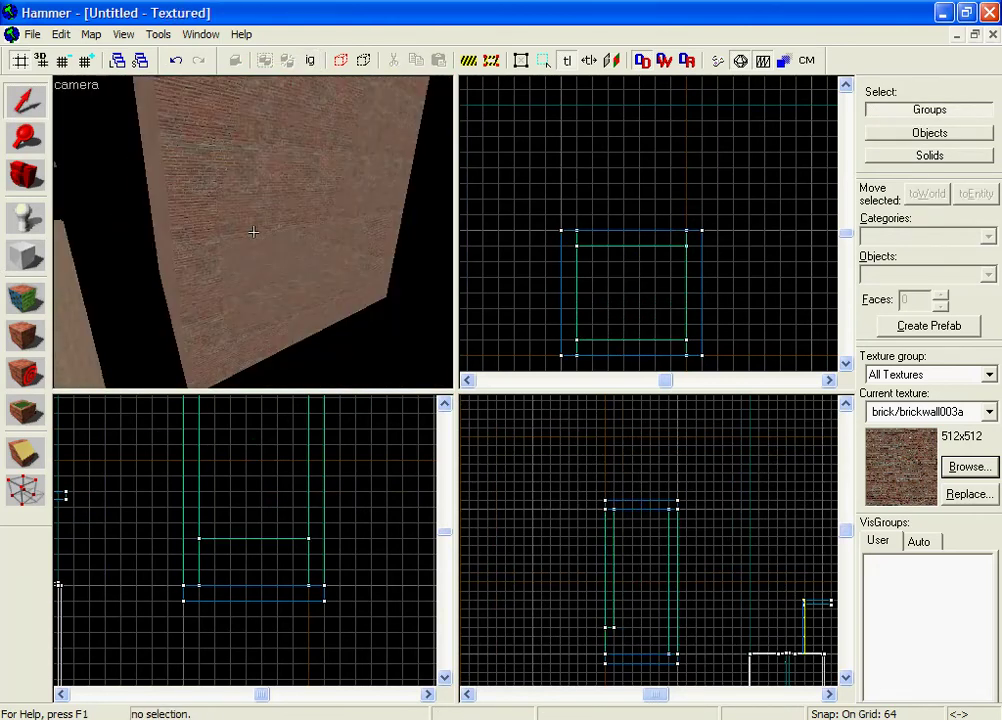
key("a")
key("s")
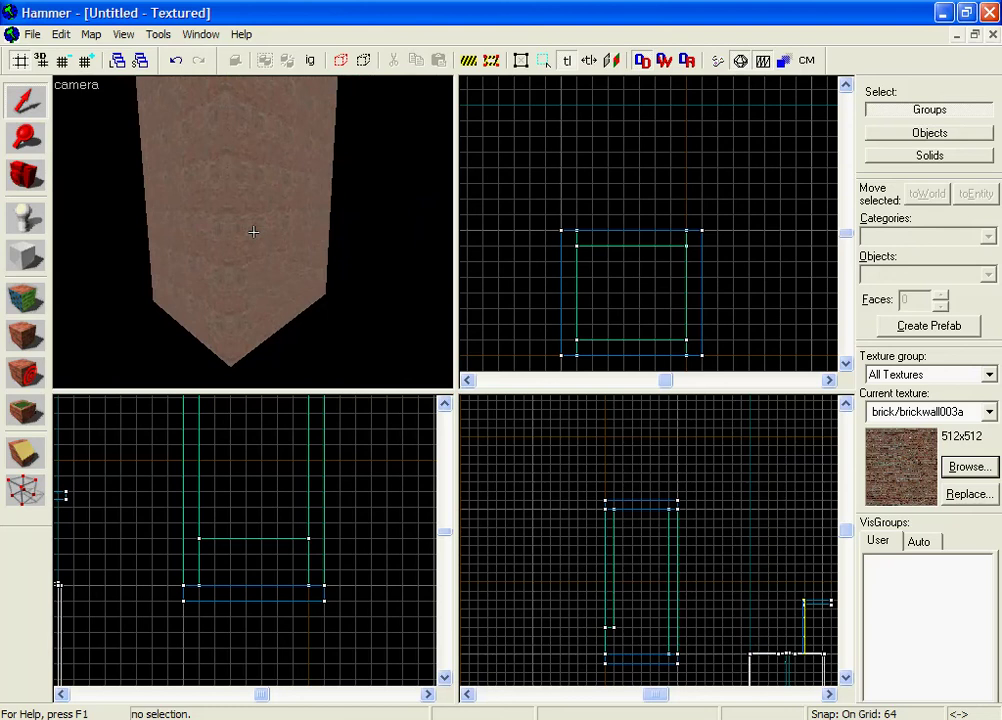
left_click(280, 196)
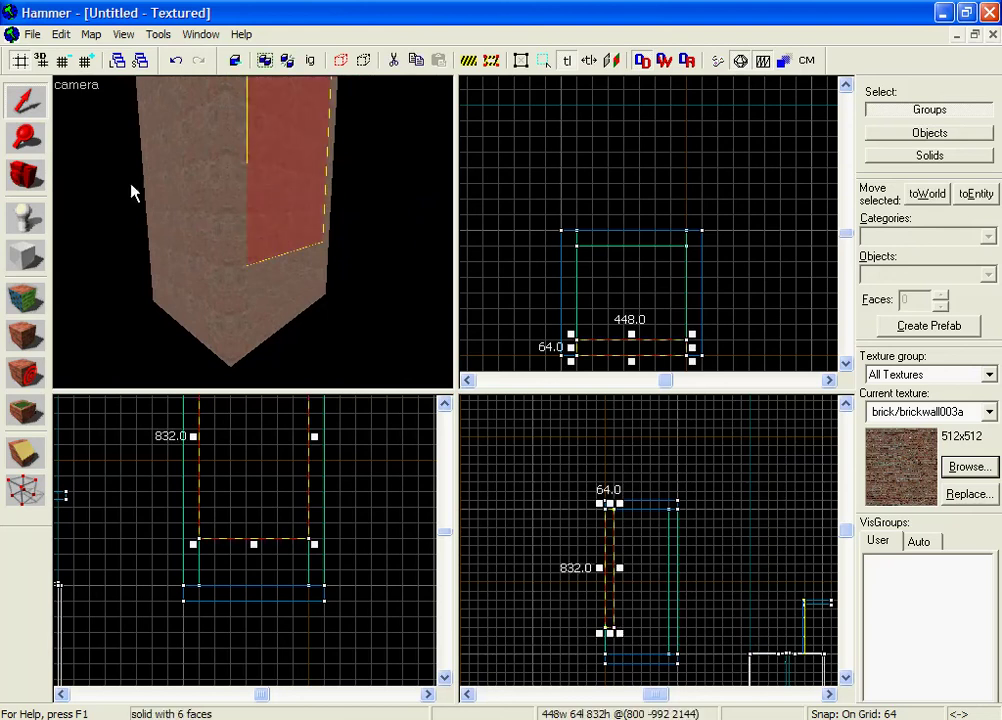
left_click(222, 226, "ctrl")
left_click(275, 286, "ctrl")
left_click(303, 272, "ctrl")
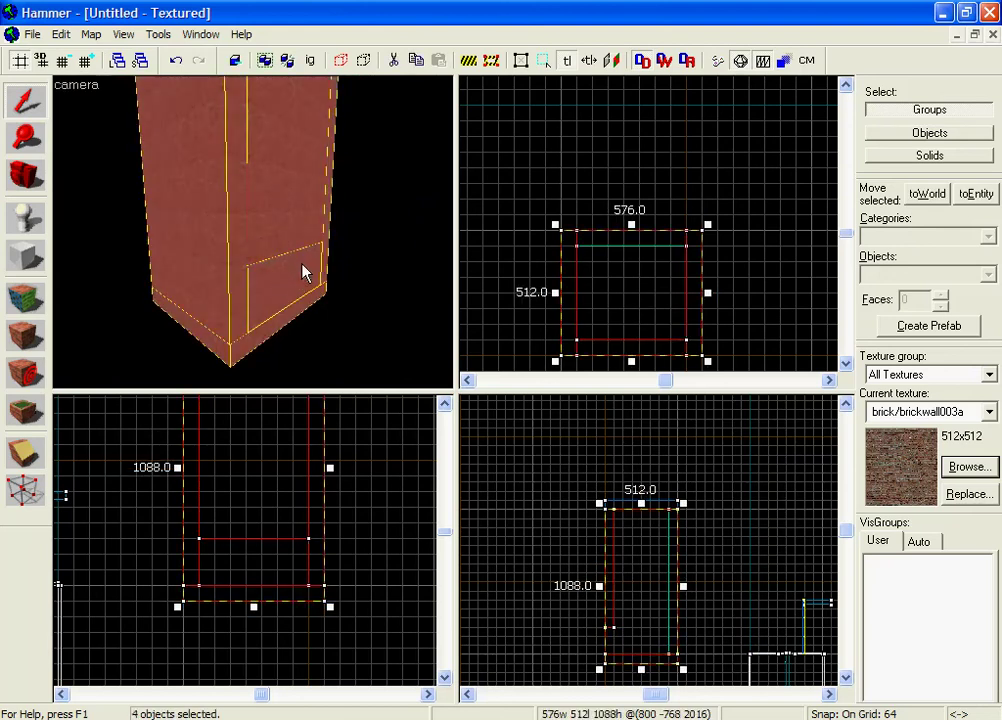
key("z")
key("w")
key("z")
left_click(262, 273, "ctrl")
key("z")
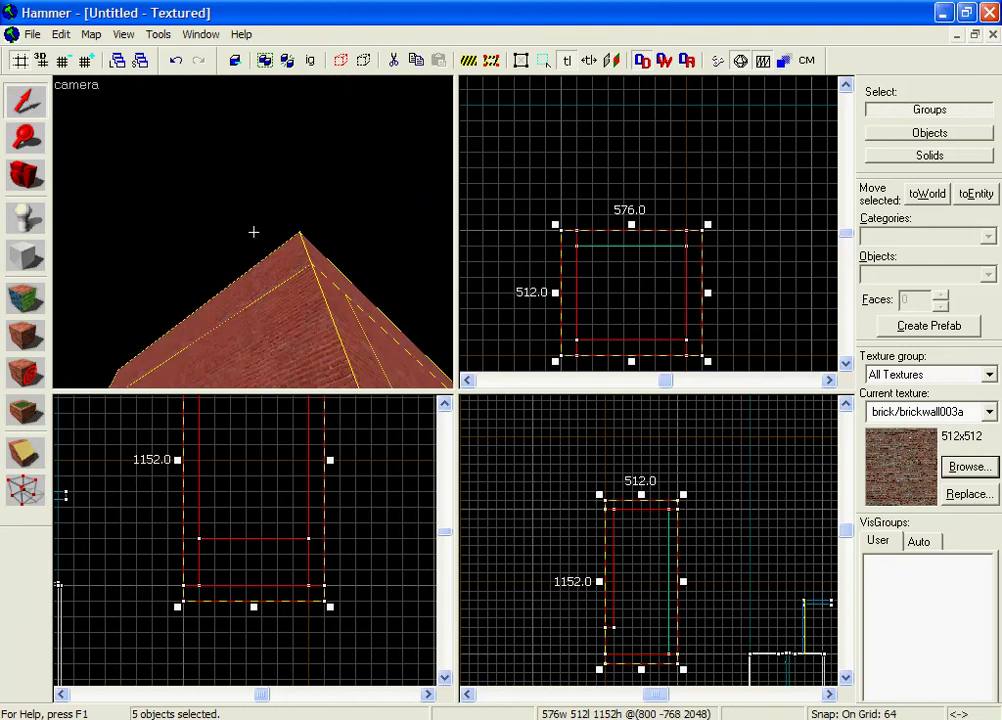
key("z")
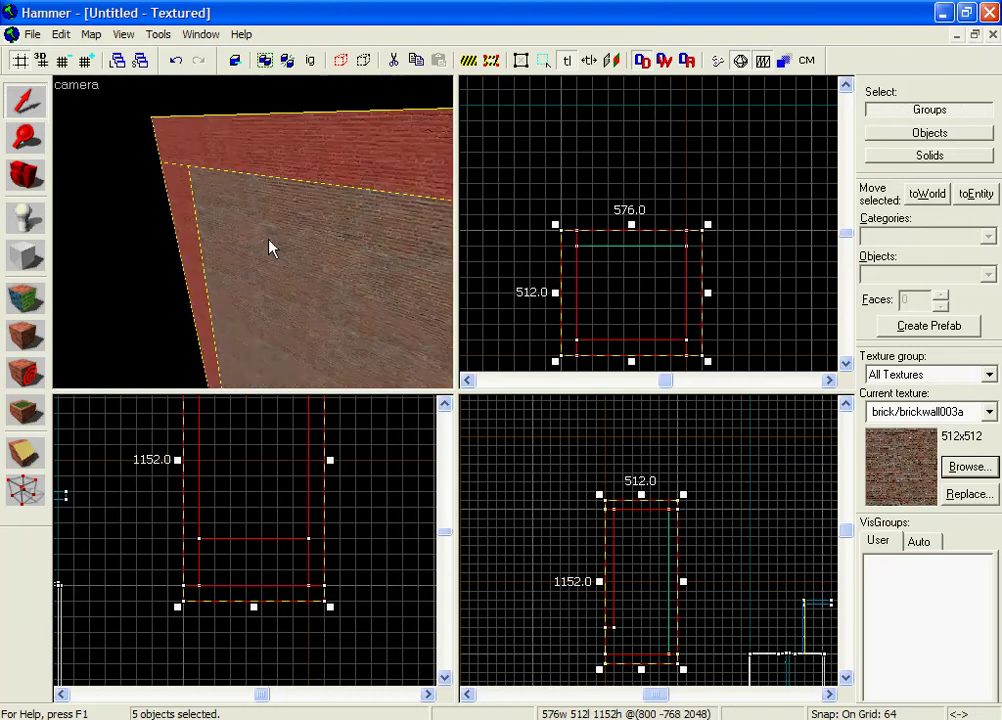
left_click(265, 252, "ctrl")
scroll(265, 252, "down", 5)
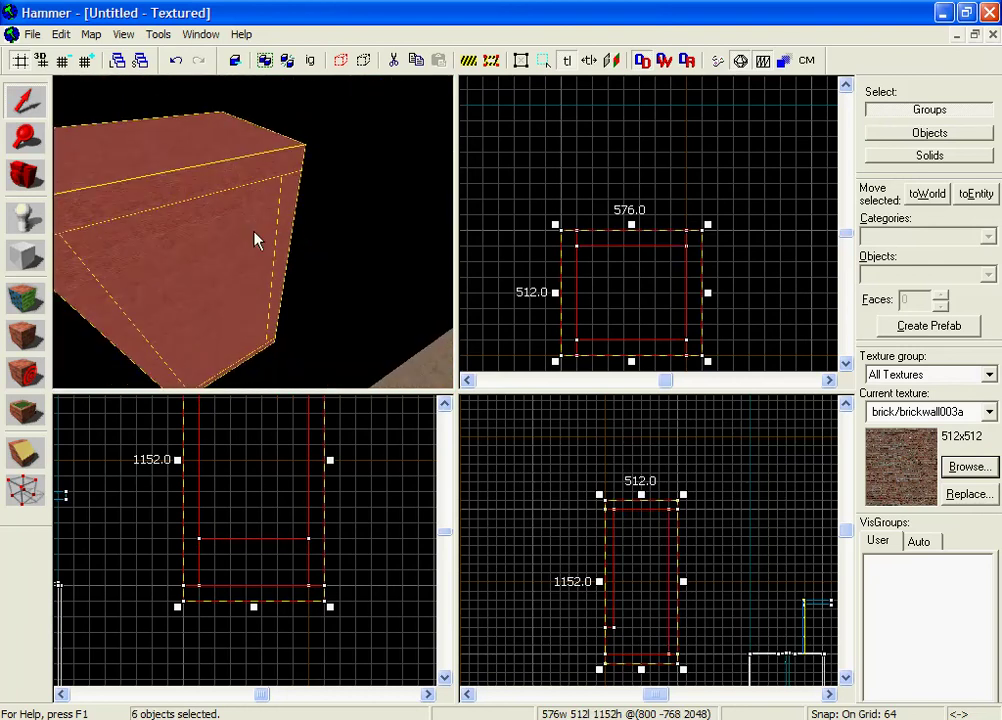
right_click(626, 310)
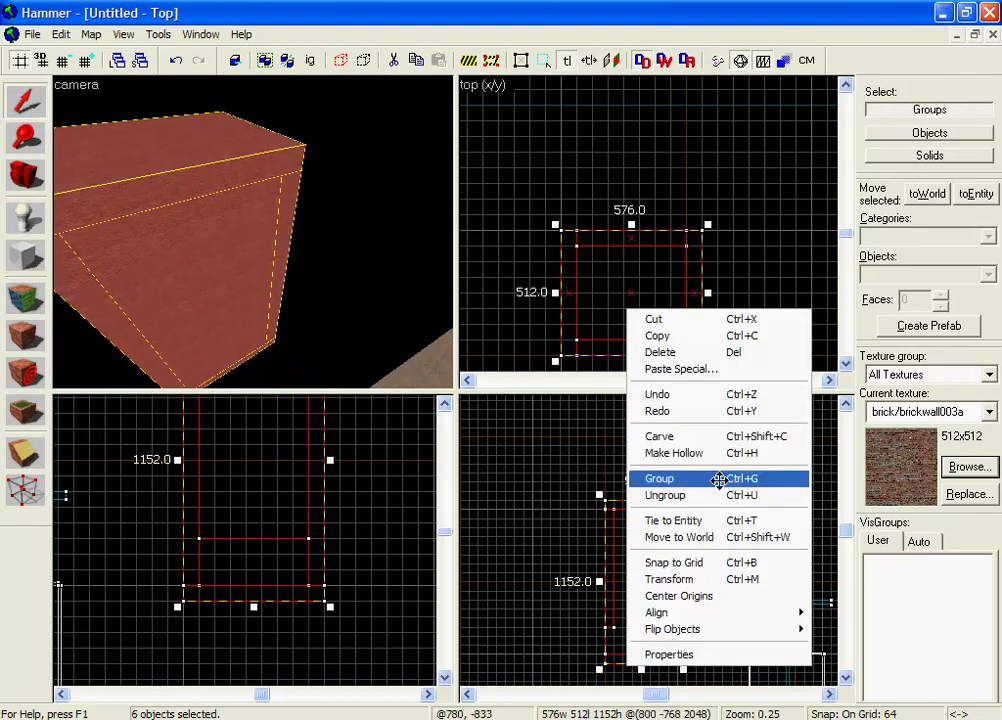
left_click(644, 256)
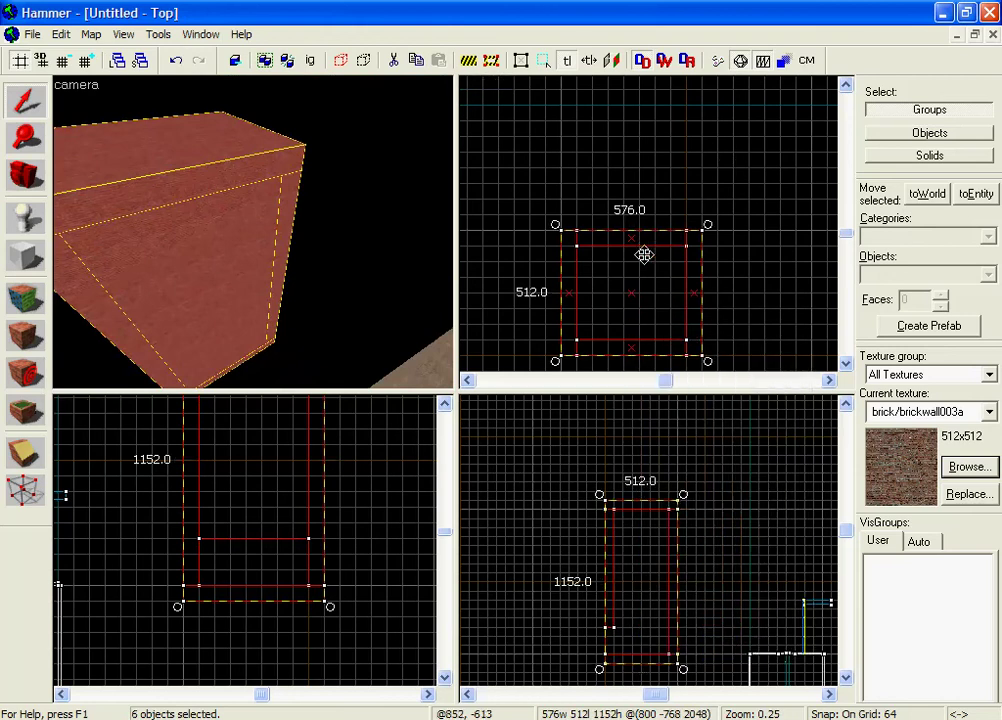
left_click_drag(438, 226, 255, 241)
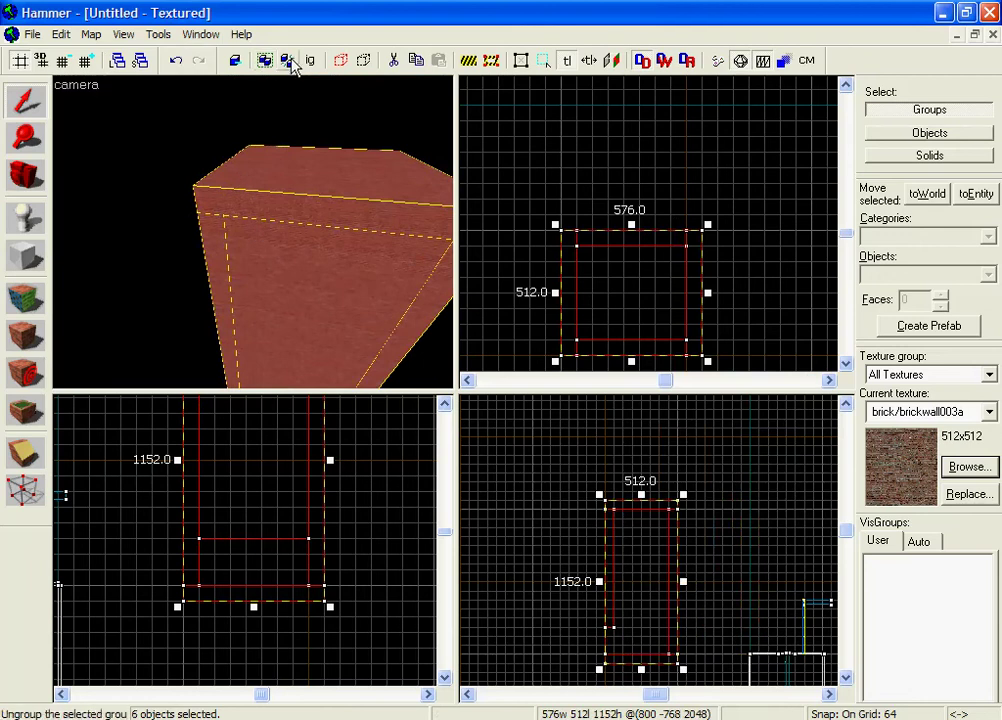
right_click(591, 266)
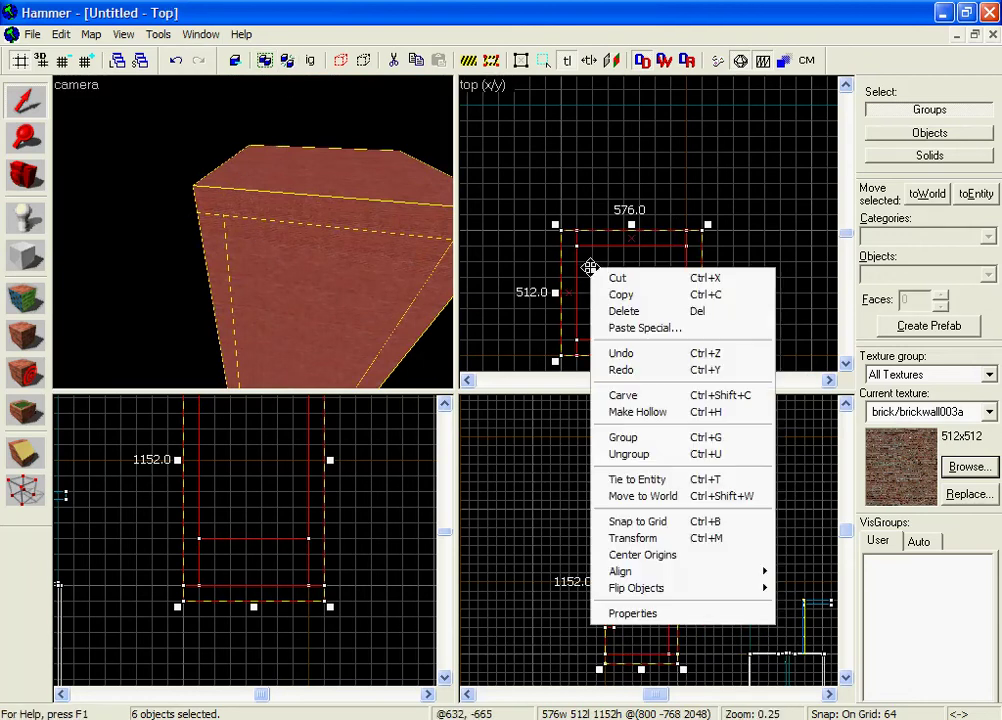
left_click(738, 440)
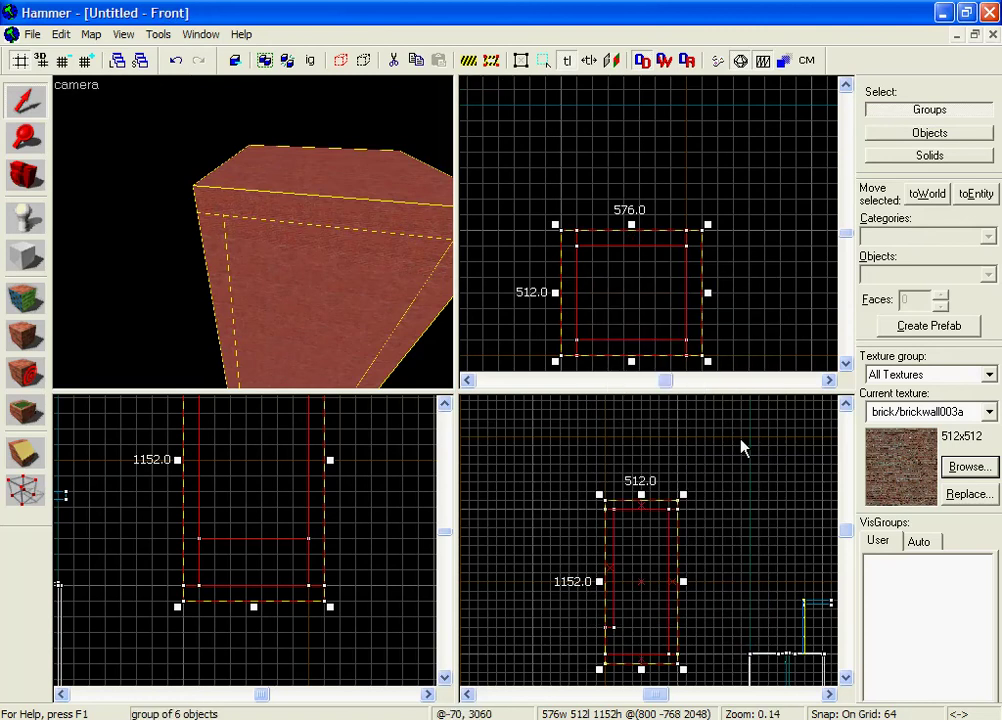
Check that the tower selects as one group, clear the selection and look over its exterior in the camera view.
left_click(731, 280)
left_click(220, 193)
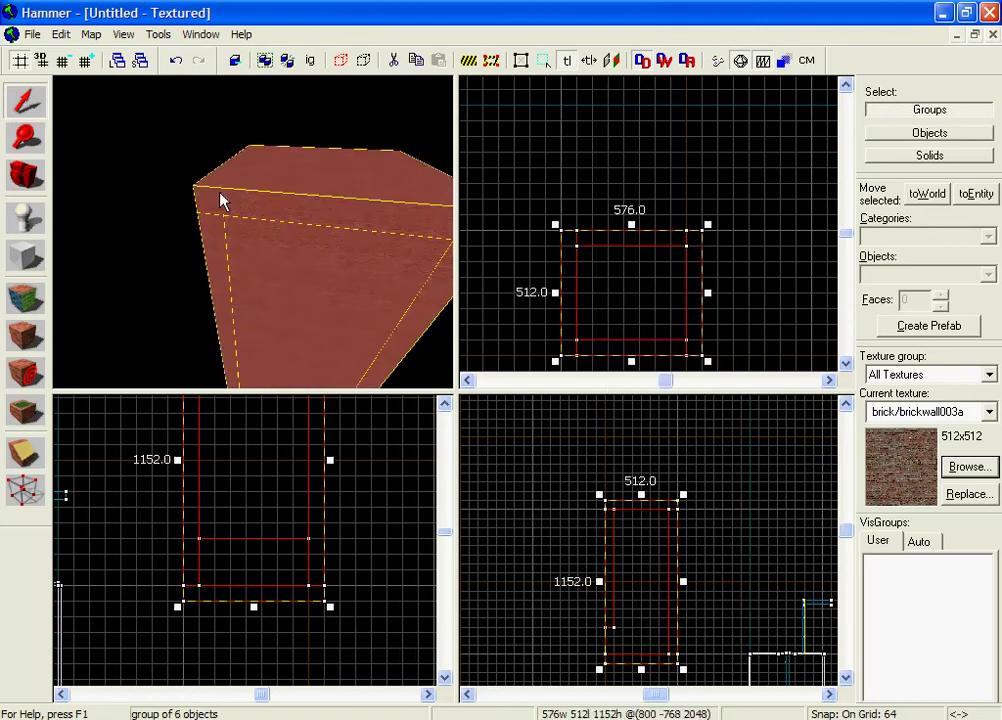
left_click(591, 190)
key("z")
key("w")
key("s")
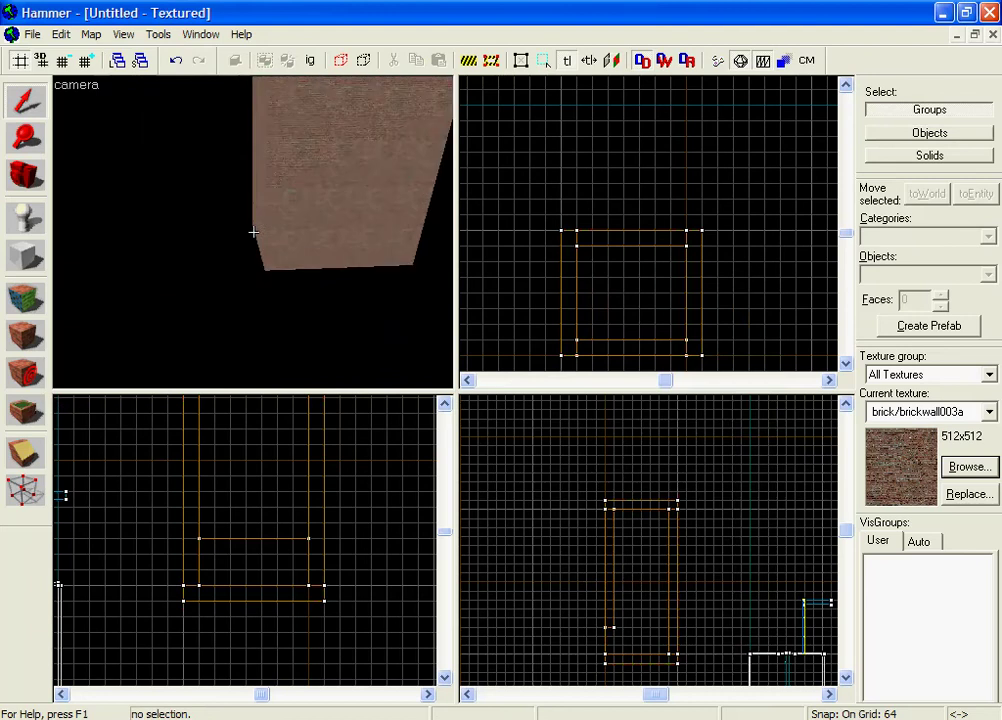
key("w")
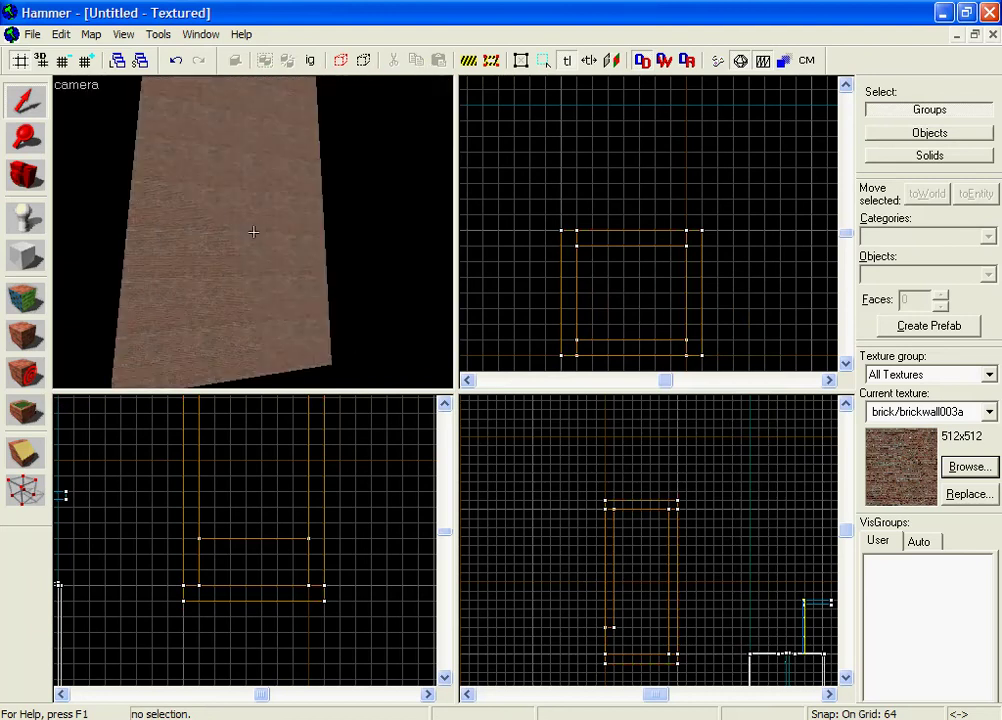